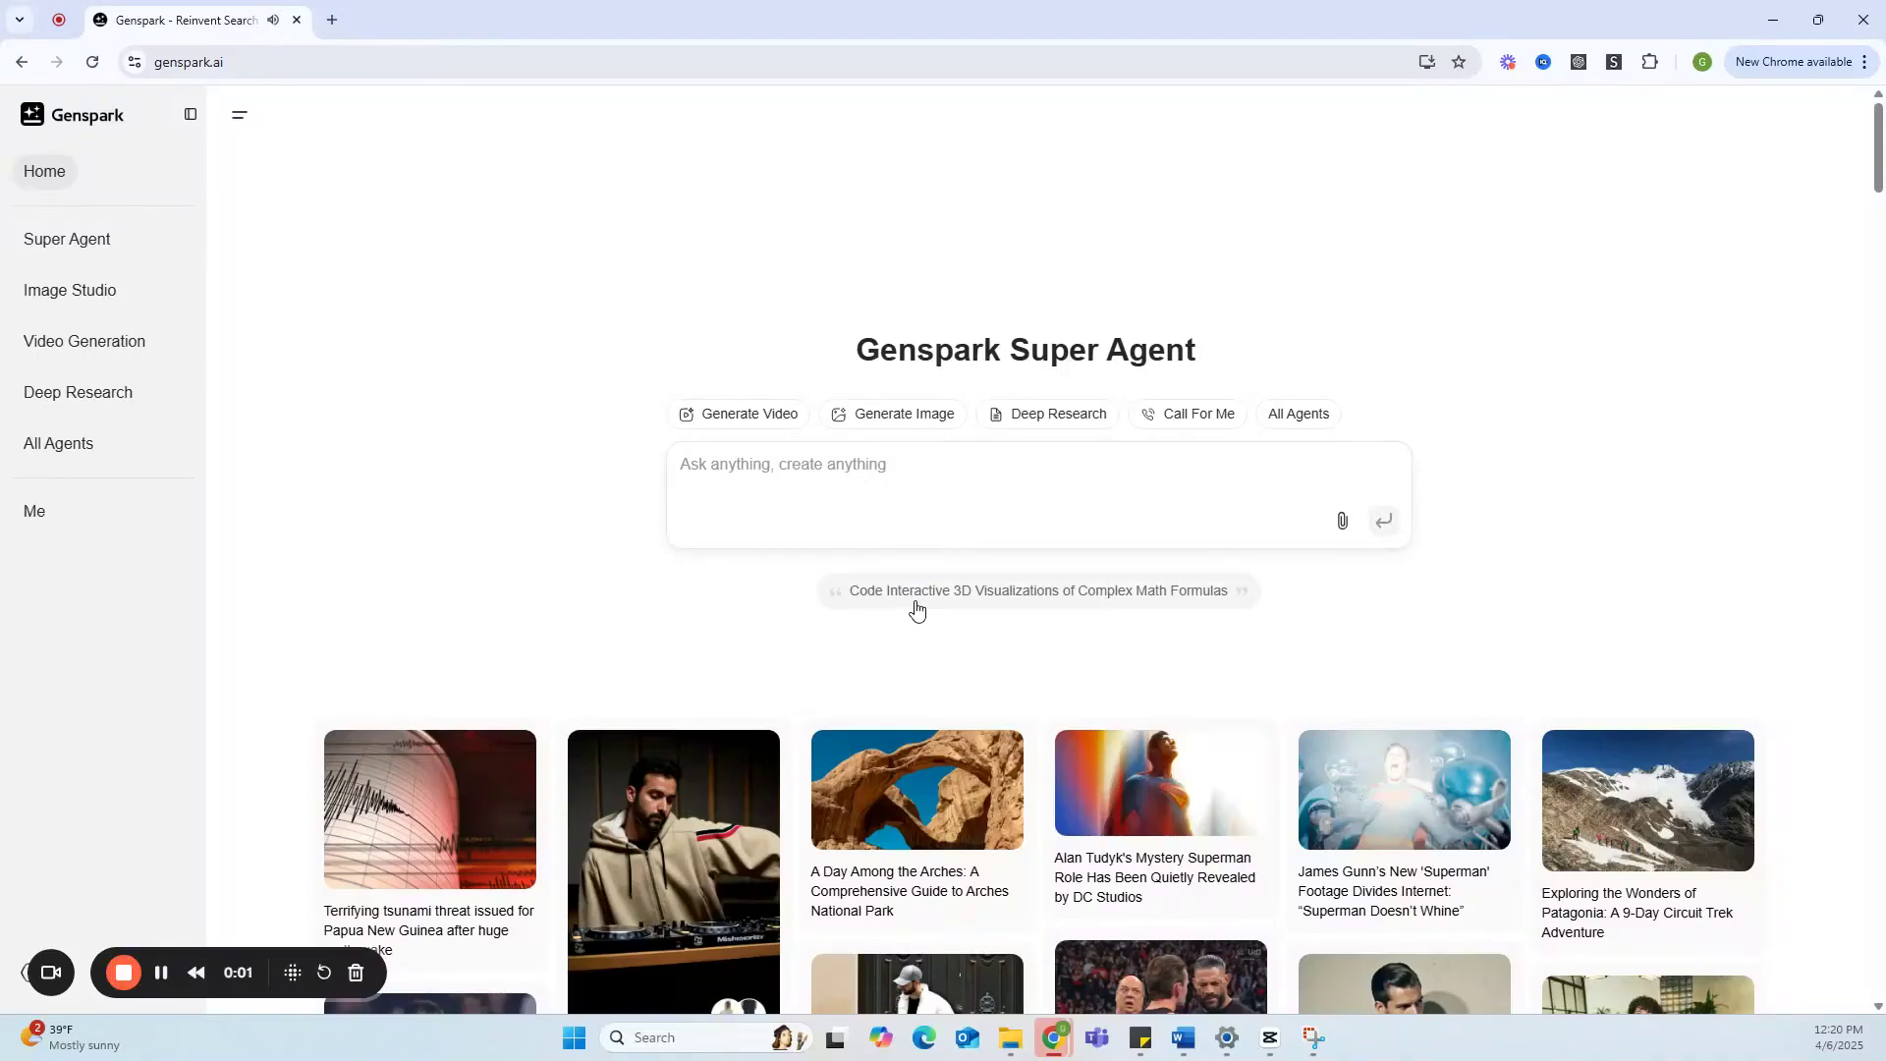
Focus the empty Genspark Super Agent prompt box so a request can be written.
left_click(995, 476)
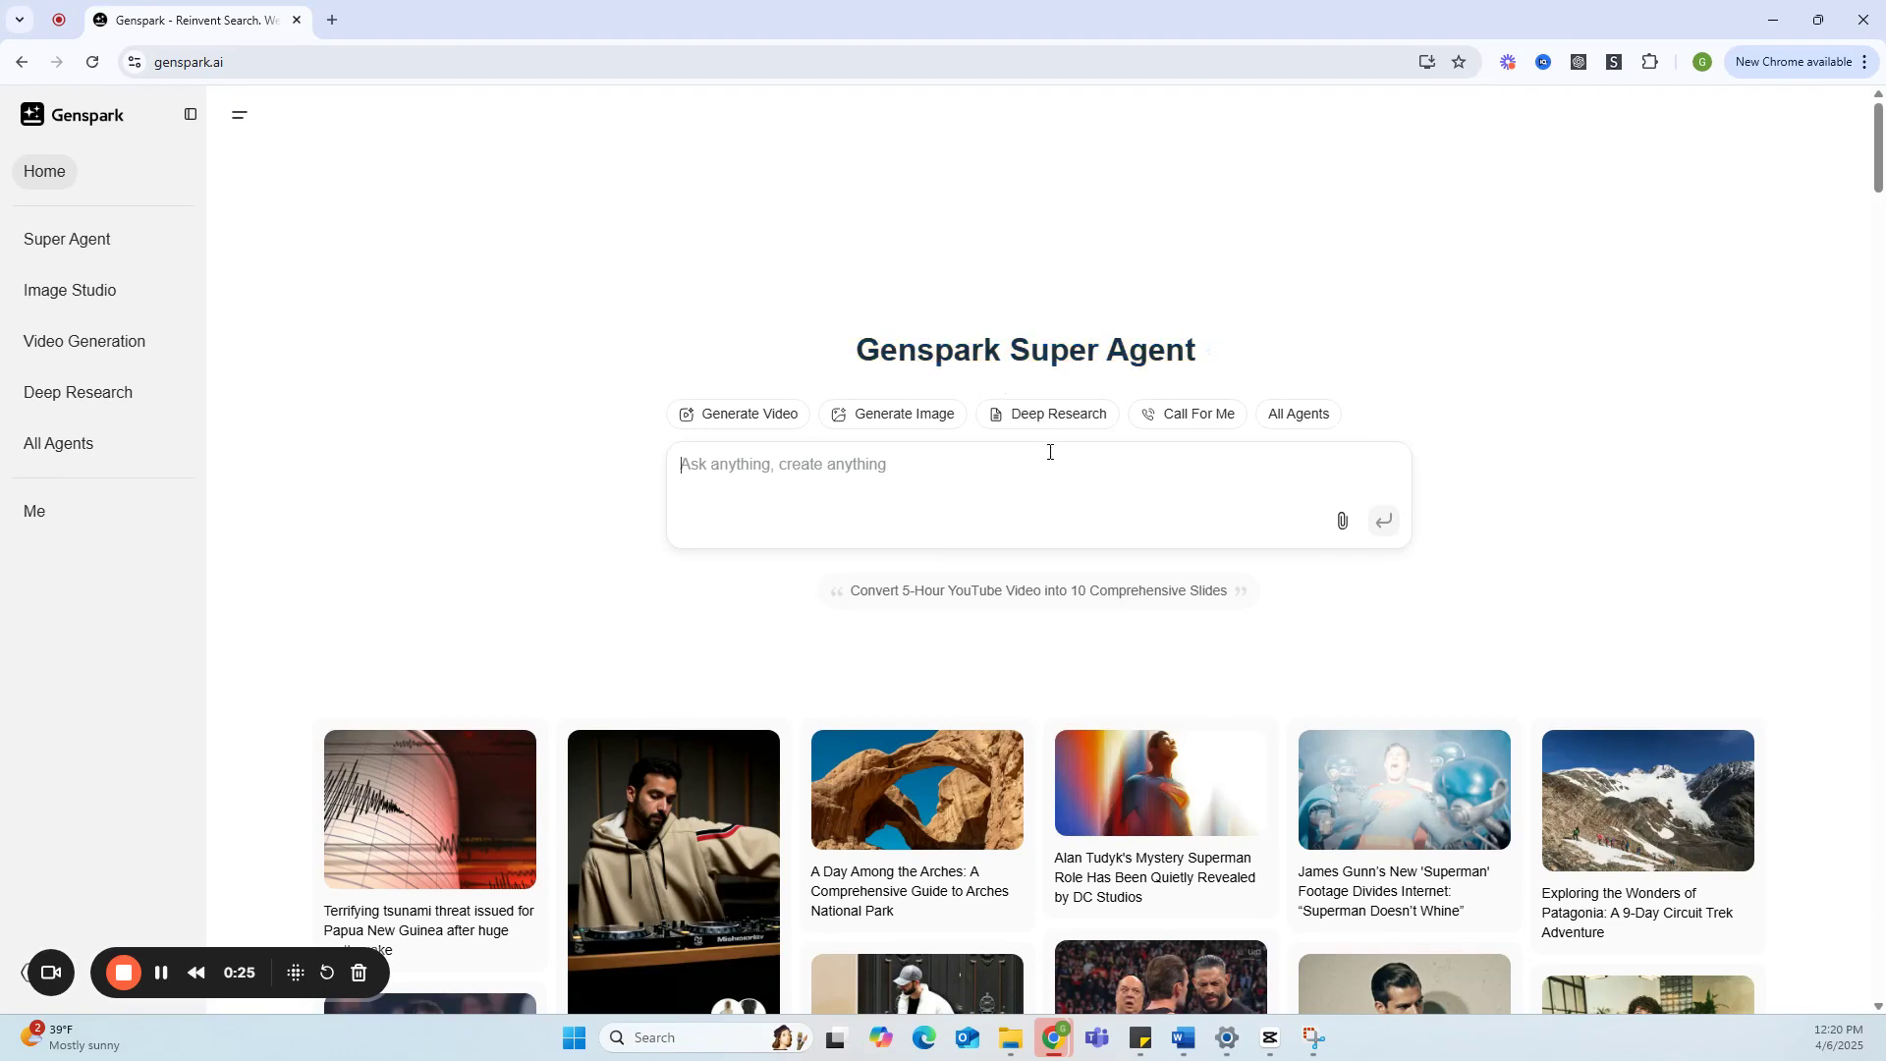
Open the Super Agent announcement blog and highlight its YouTube-to-slides example task.
left_click(1215, 352)
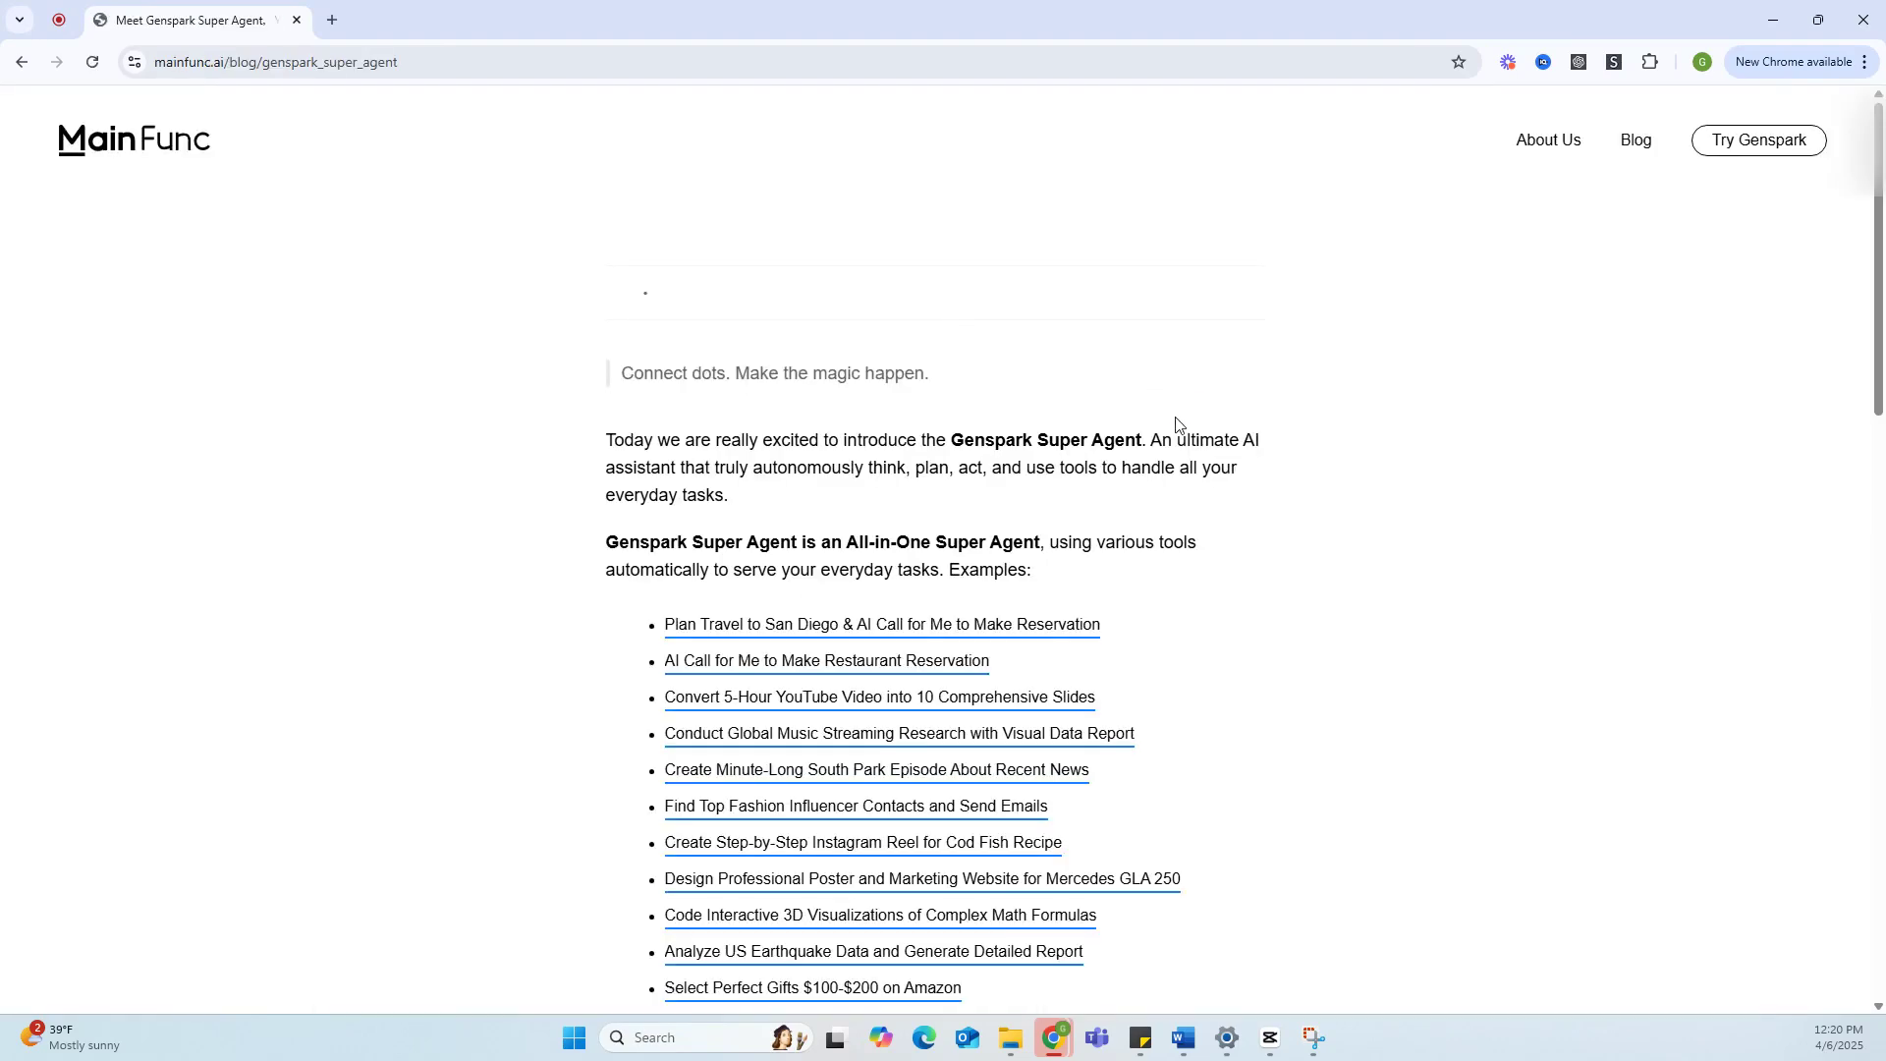
scroll(946, 516, "down", 2)
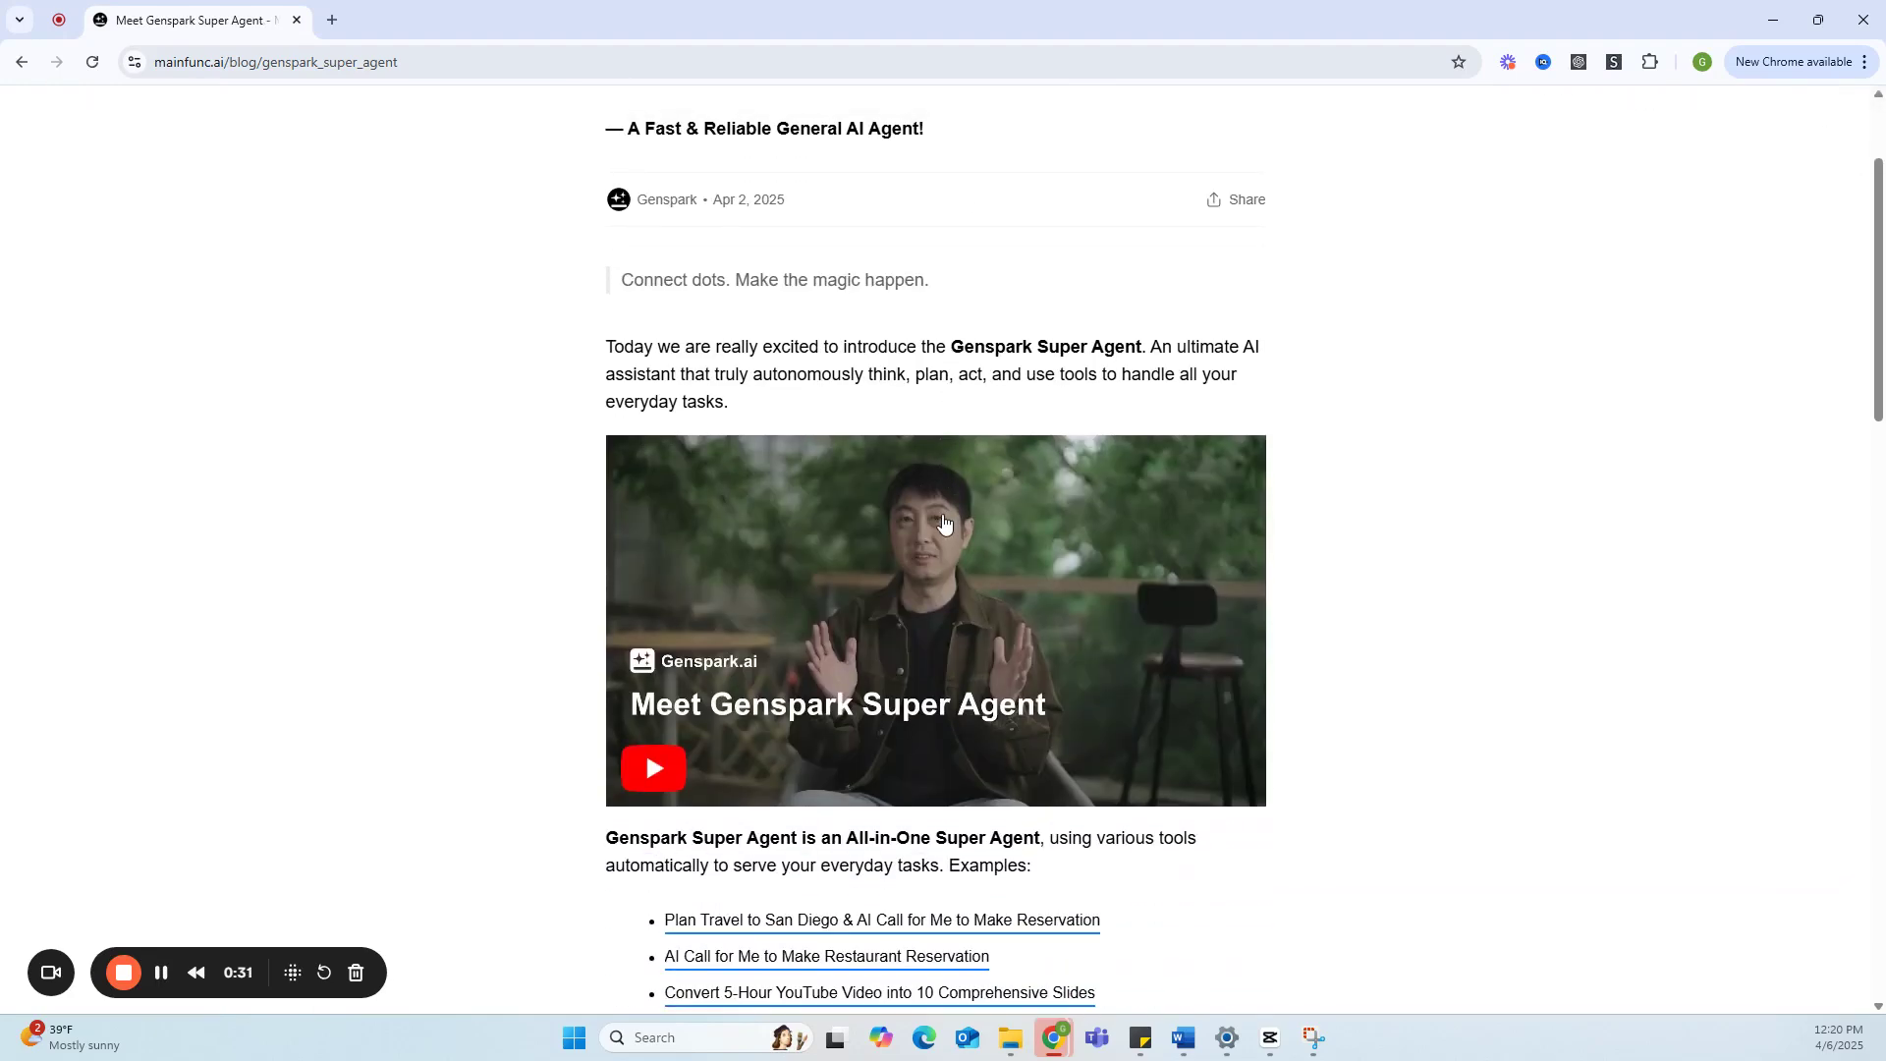
scroll(1130, 506, "down", 5)
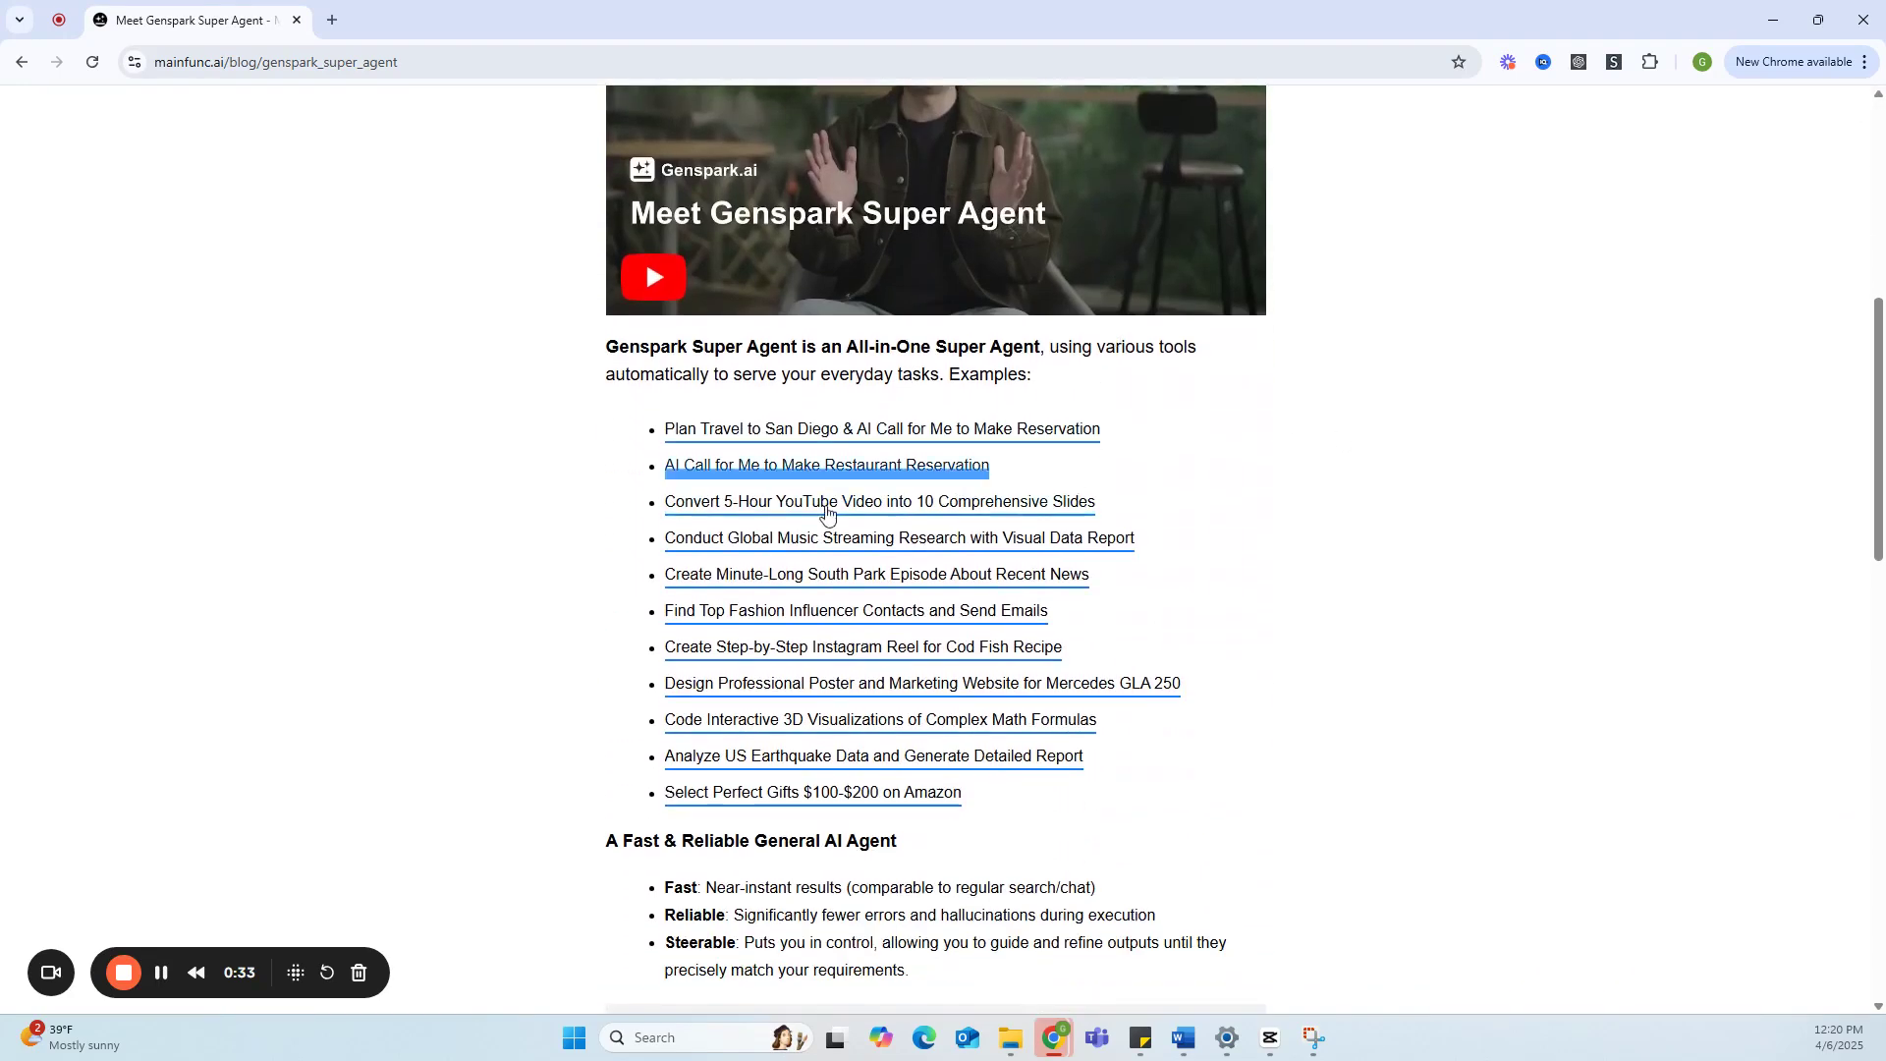
triple_click(892, 523)
scroll(892, 522, "up", 3)
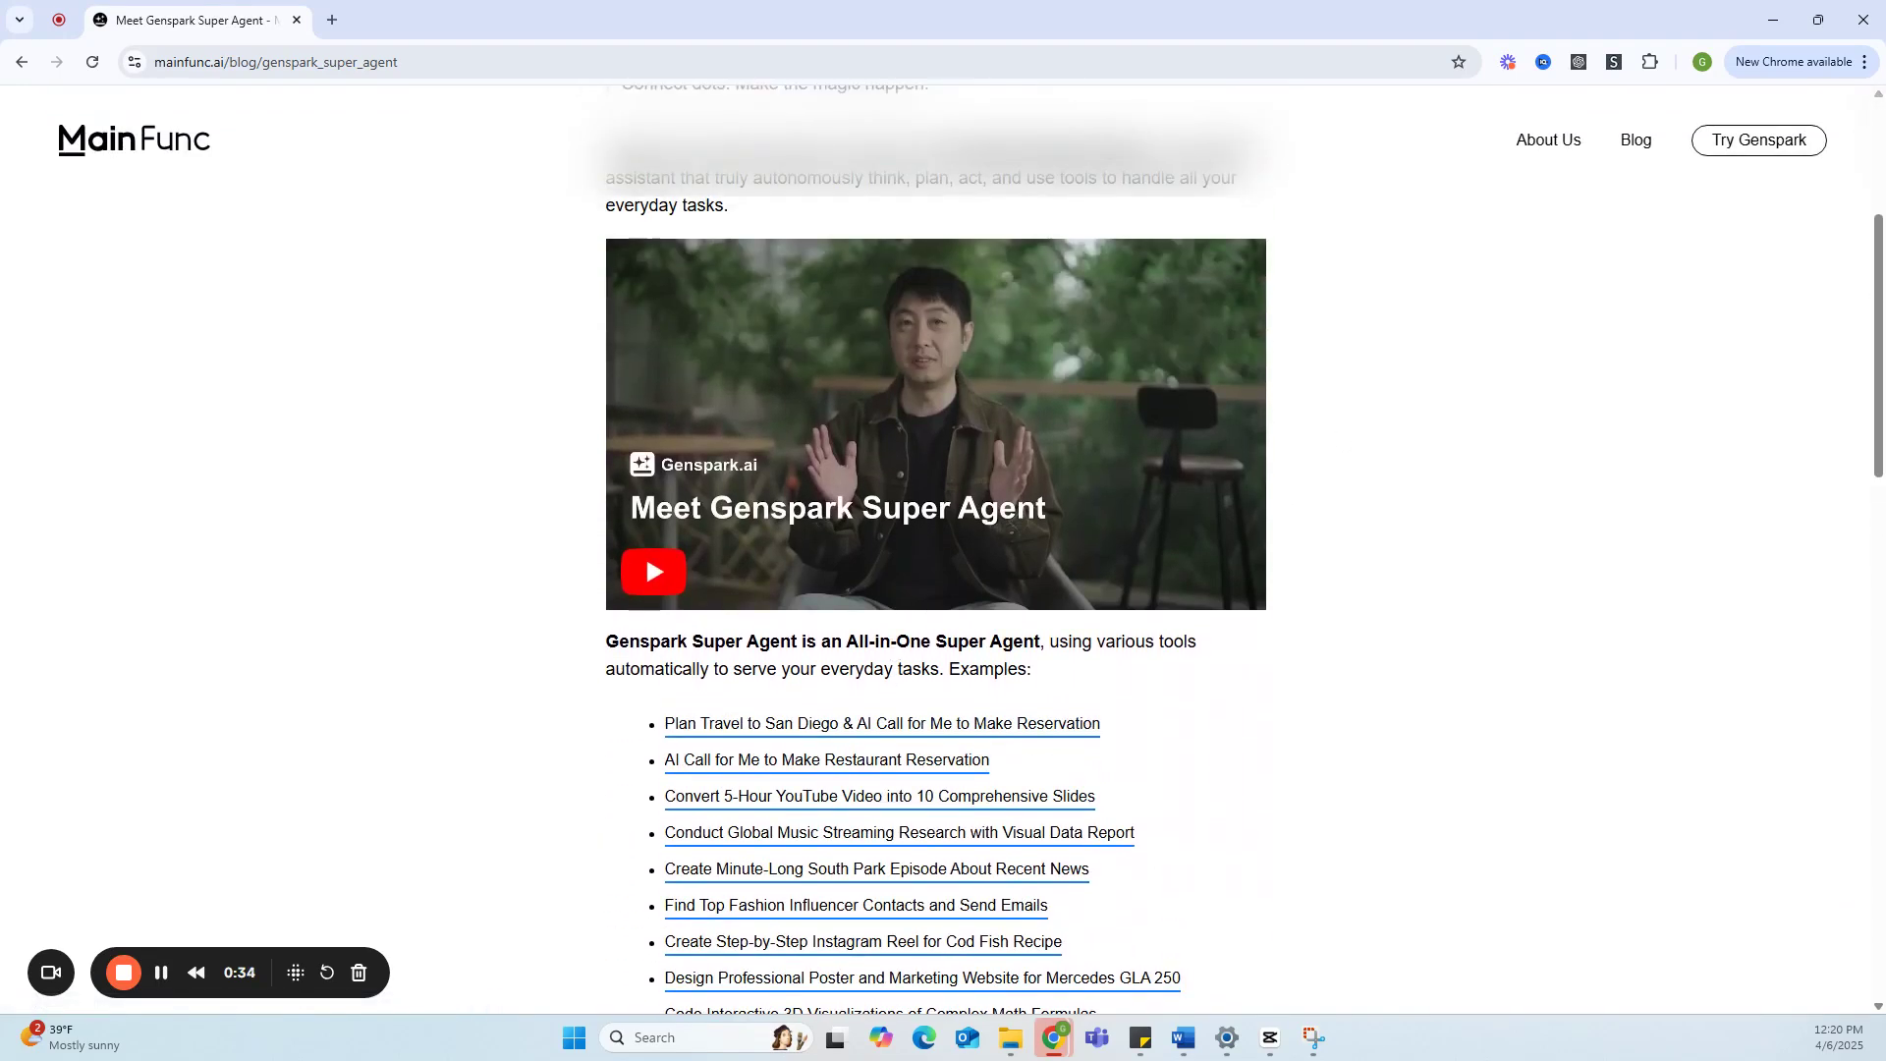
left_click(21, 61)
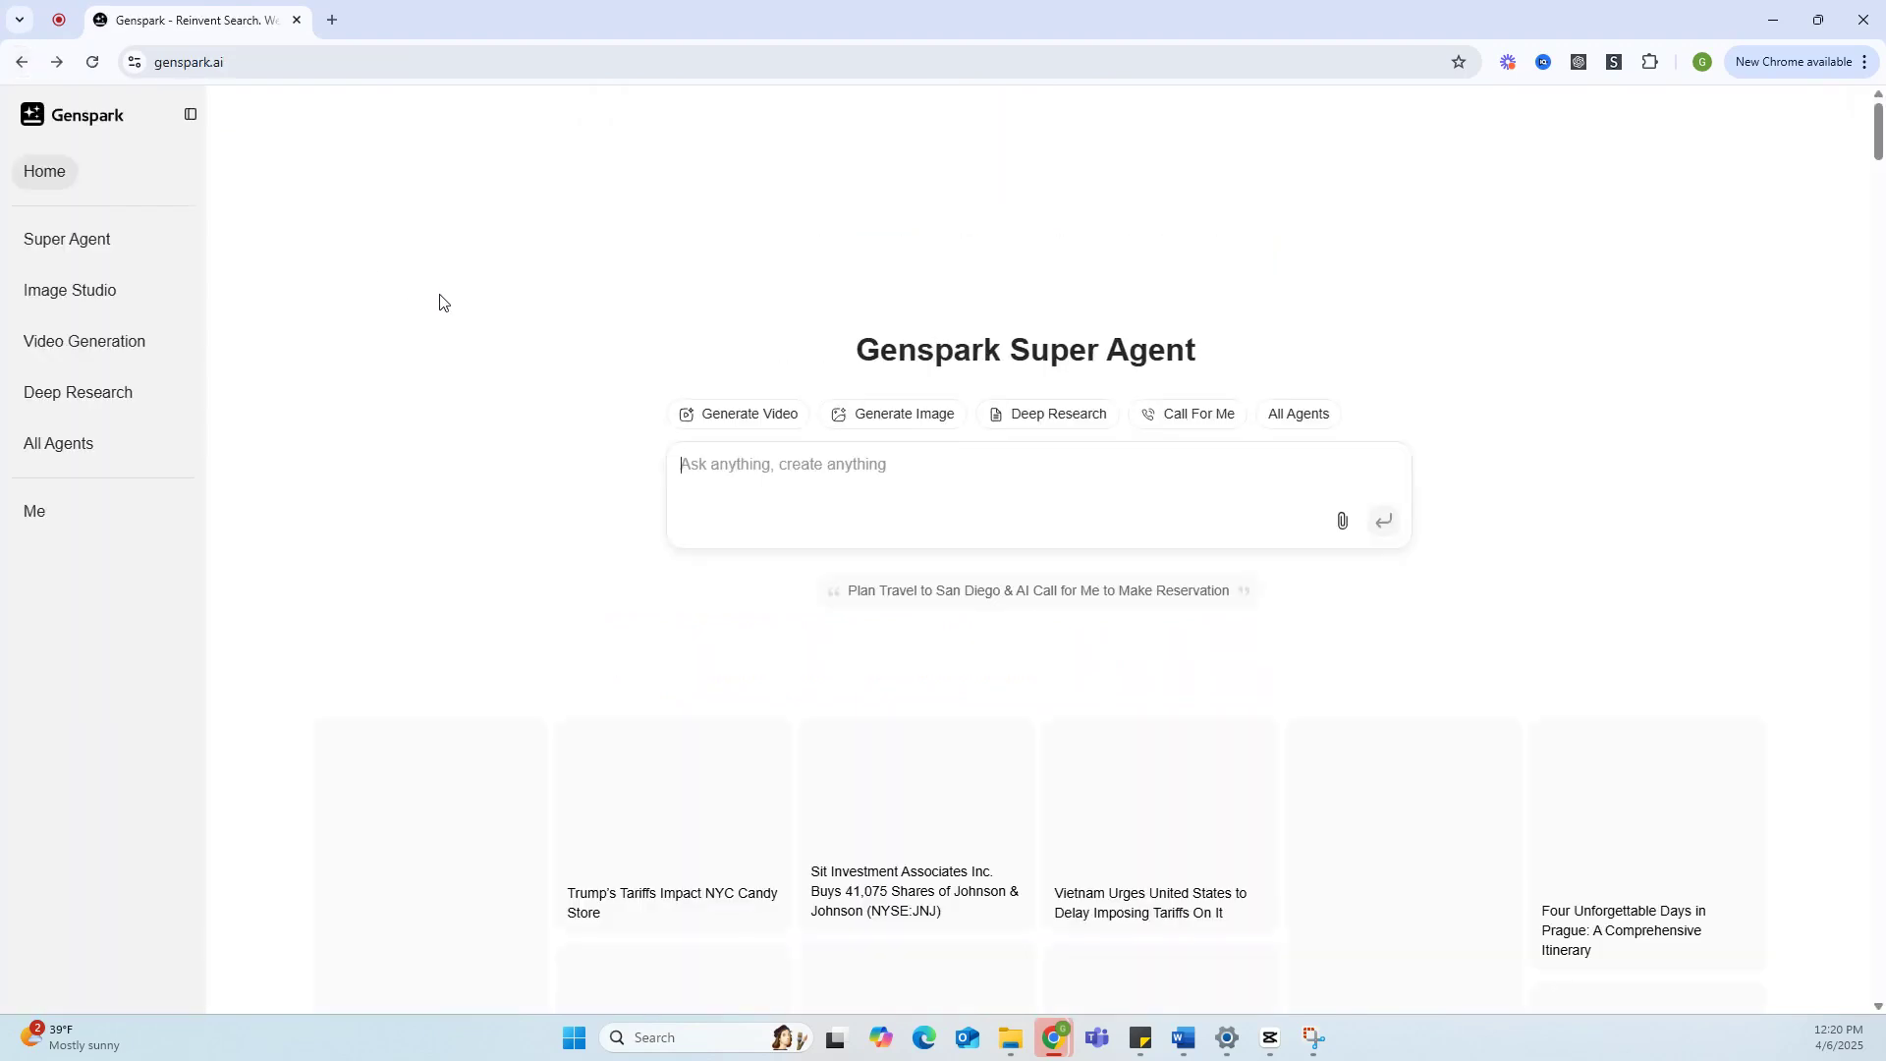
left_click(804, 541)
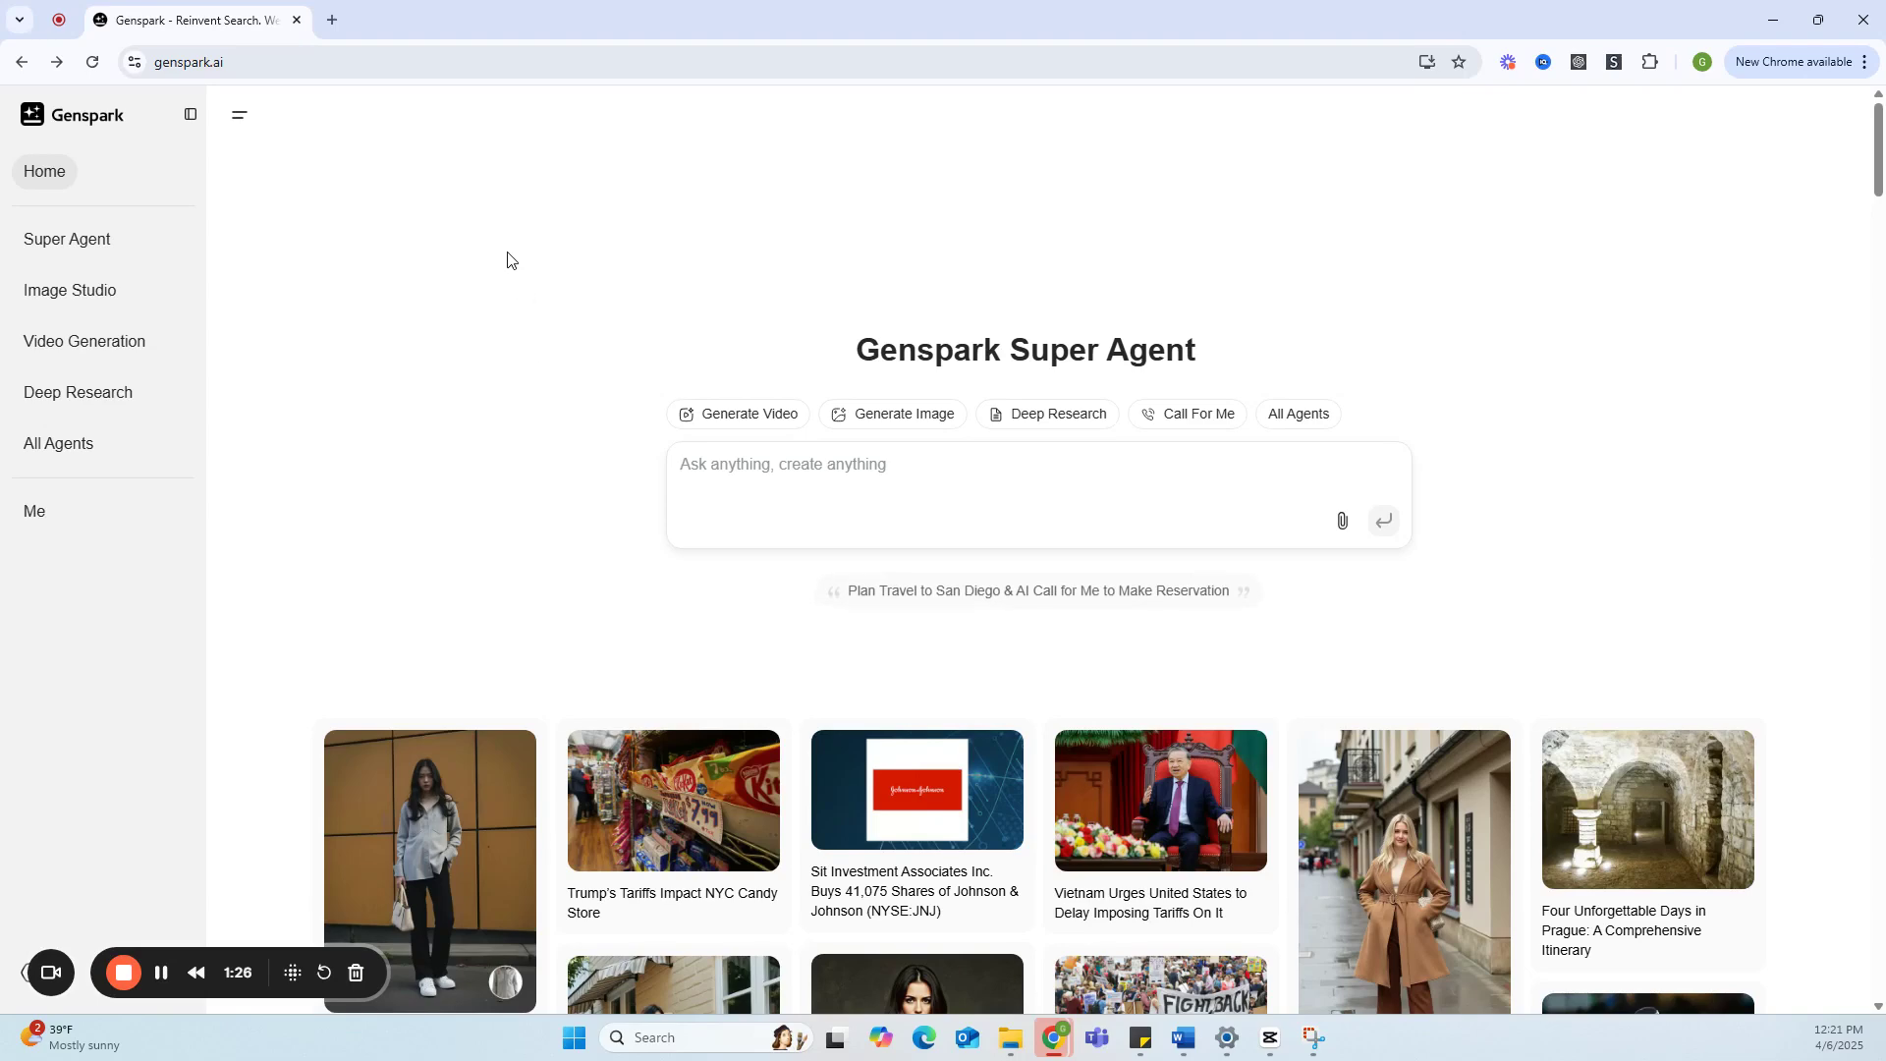
Load chatgpt.com in a new browser tab.
key("ctrl+t")
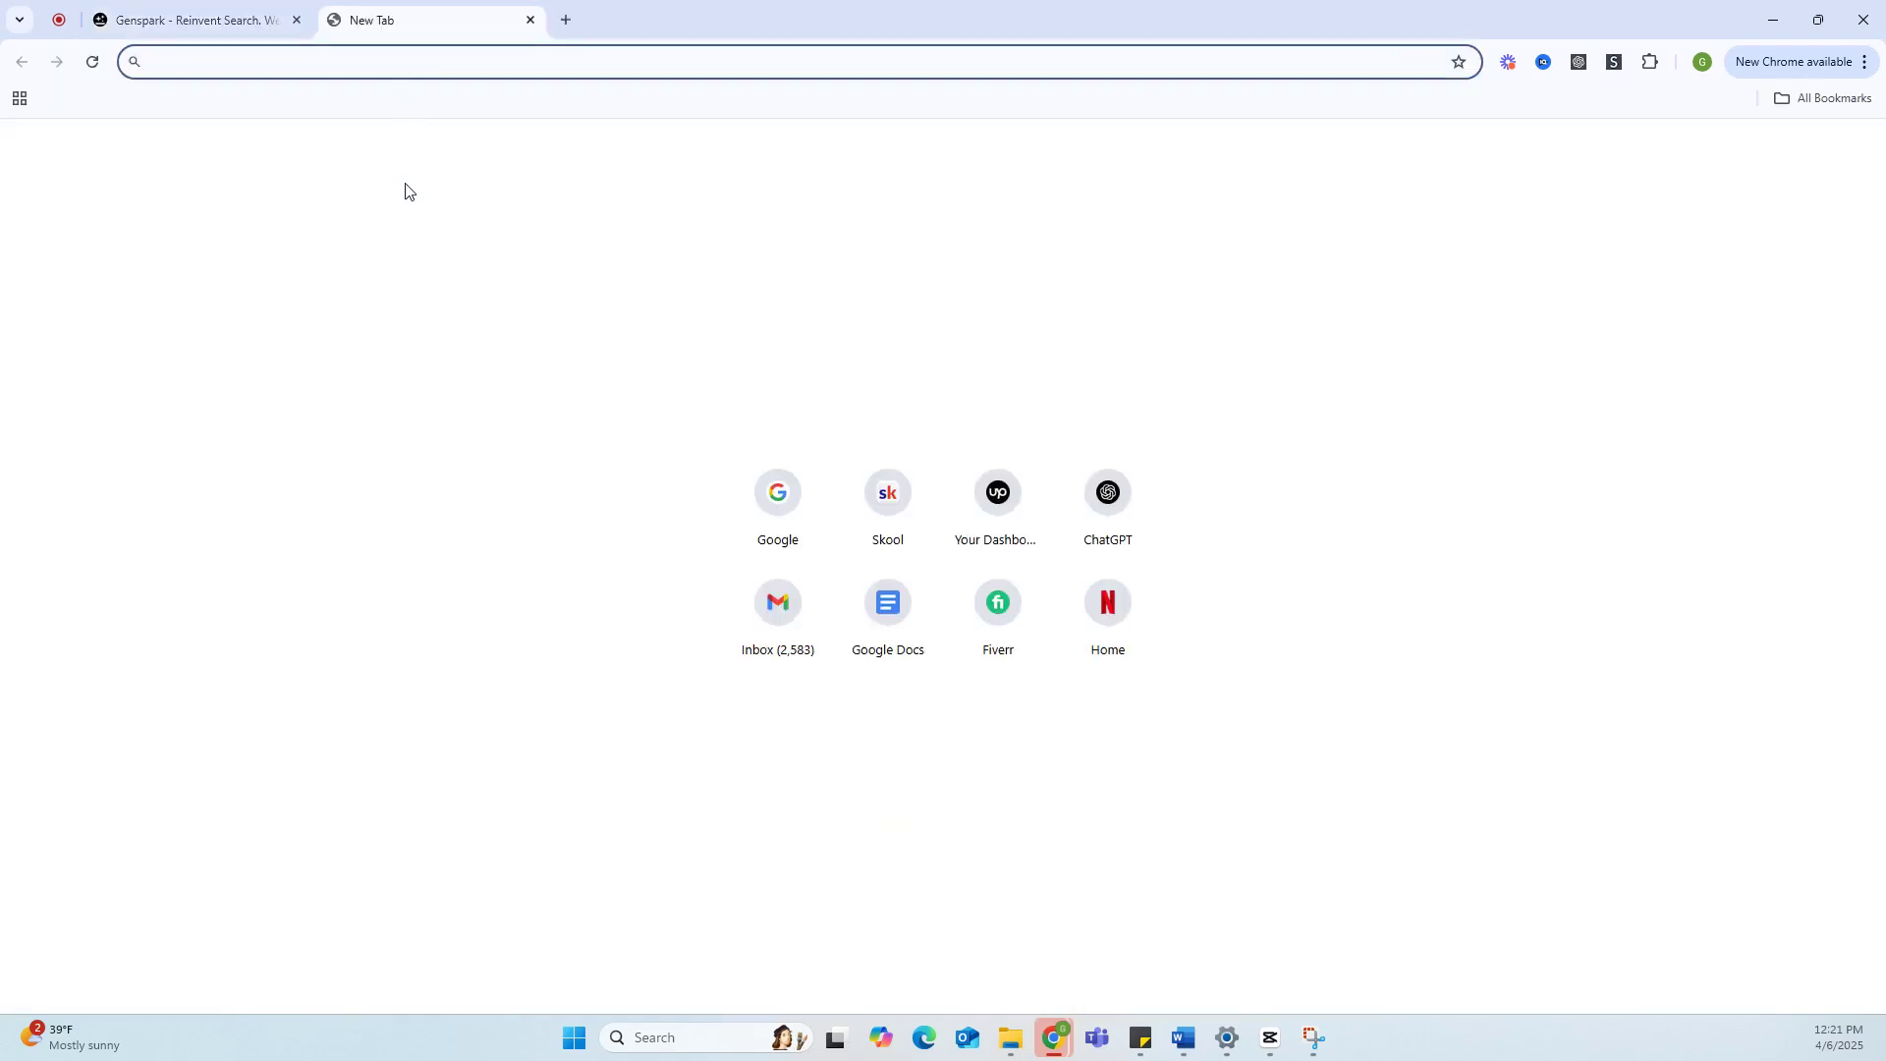
type("ch")
key("Return")
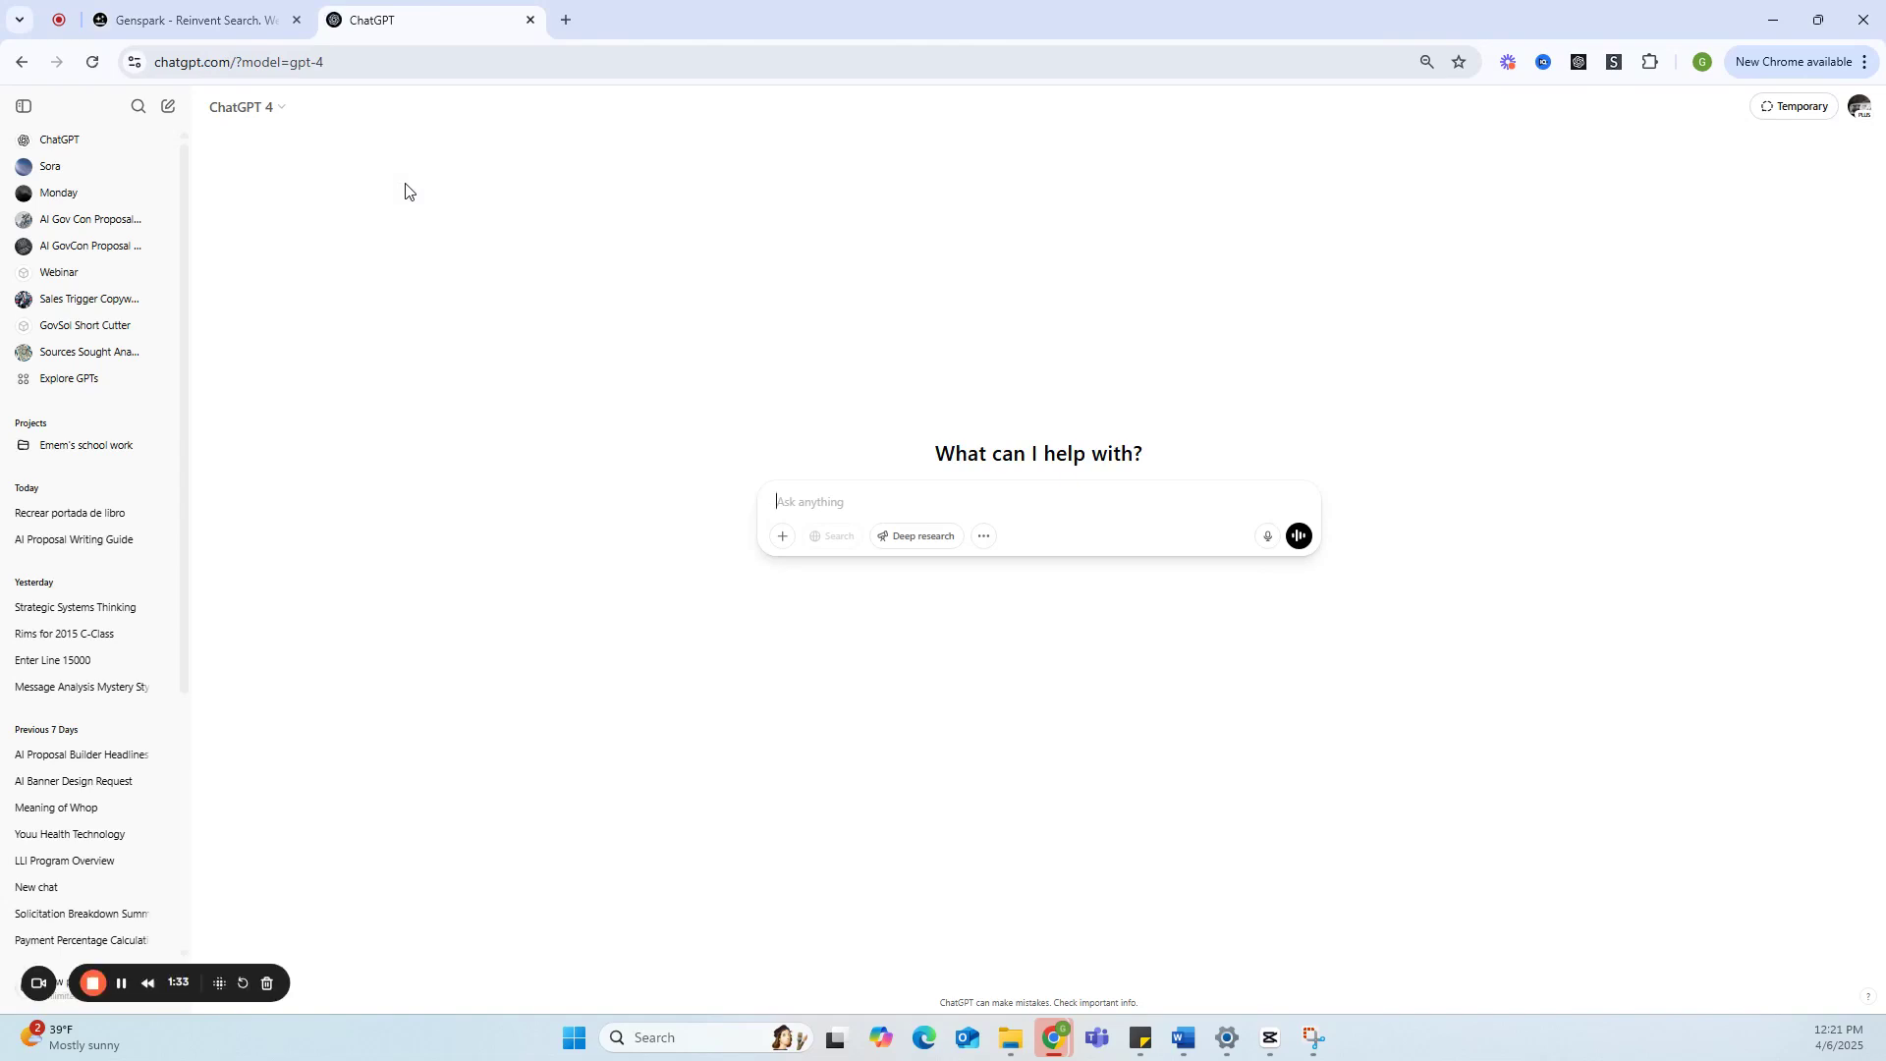
Draft a request for a Genspark website prompt for a contractor researching contracts and finding subcontractors.
type("create a prompt tha")
type("t")
type(" will allow me")
type(" prompt this n")
type("ew ai ")
type("henspark")
type(" to build a ")
type("website")
type(" for my business. the")
type(" goal is to c")
type("ommunicate t")
type("hat i am a")
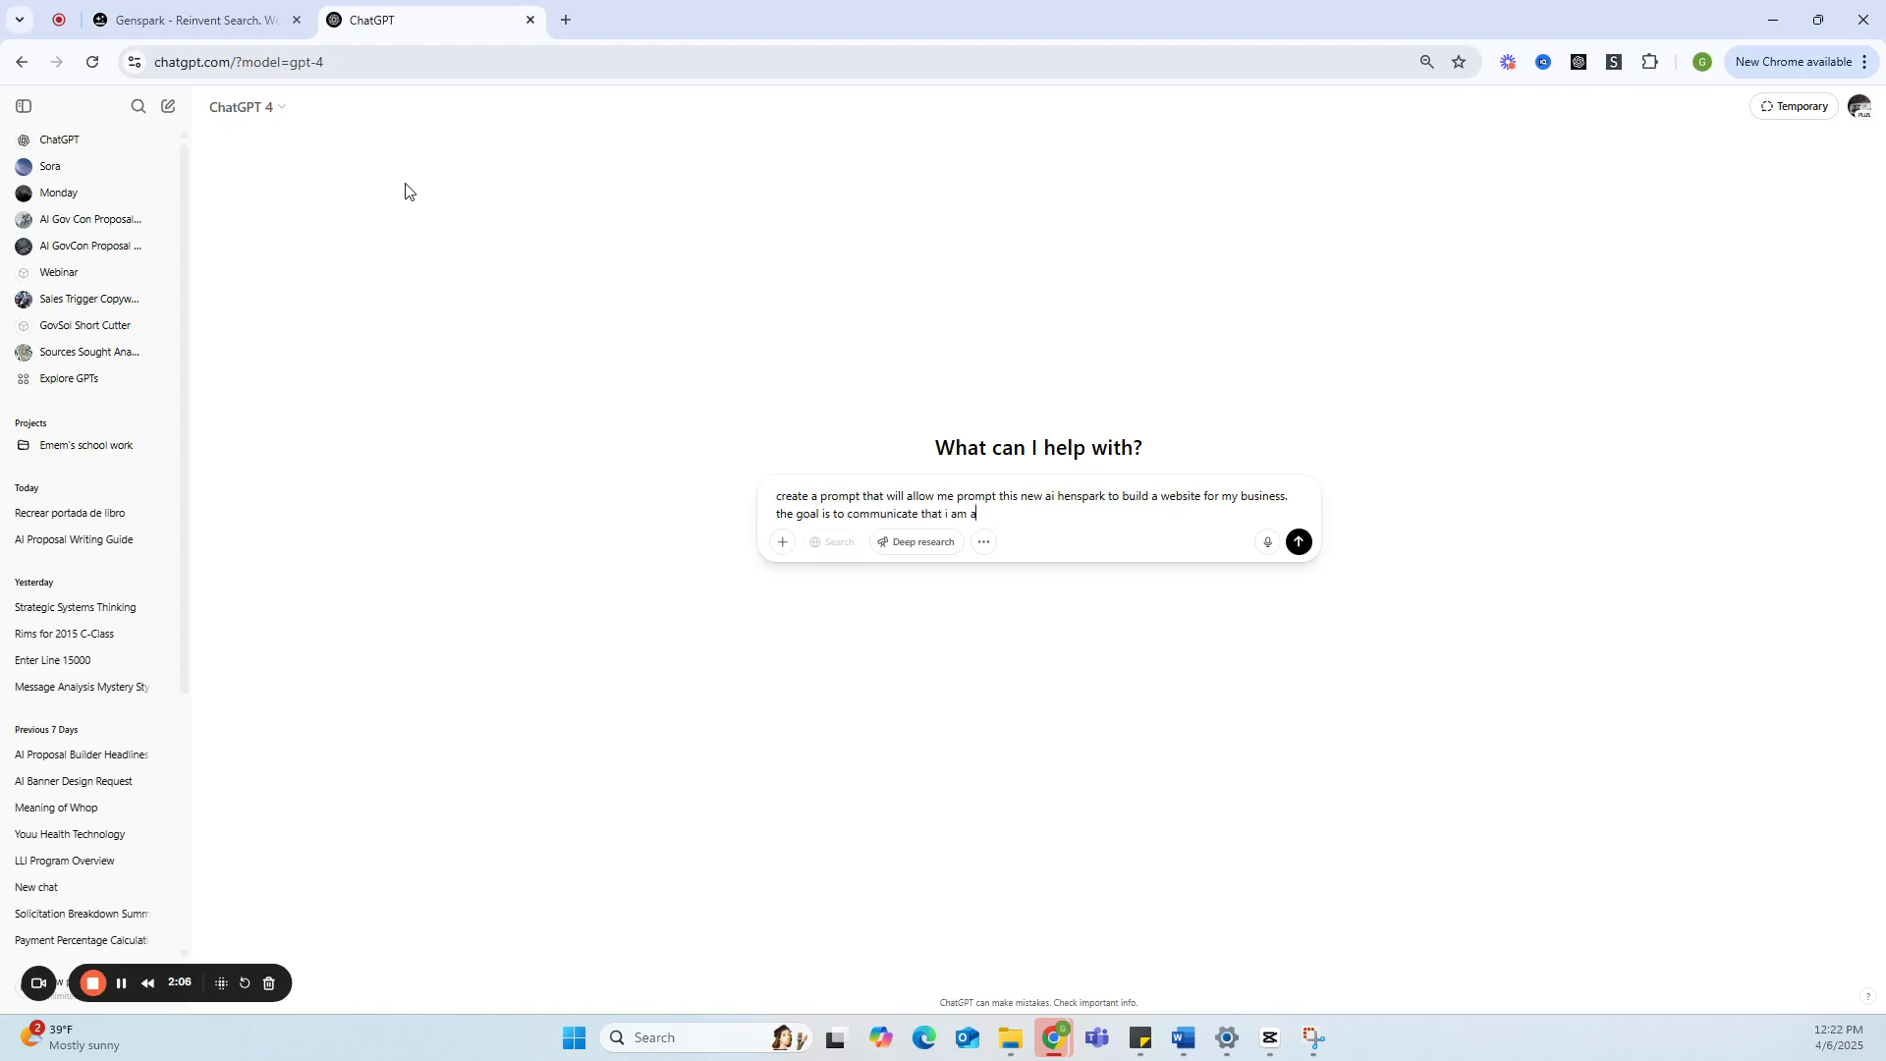
type(" general contractor for ")
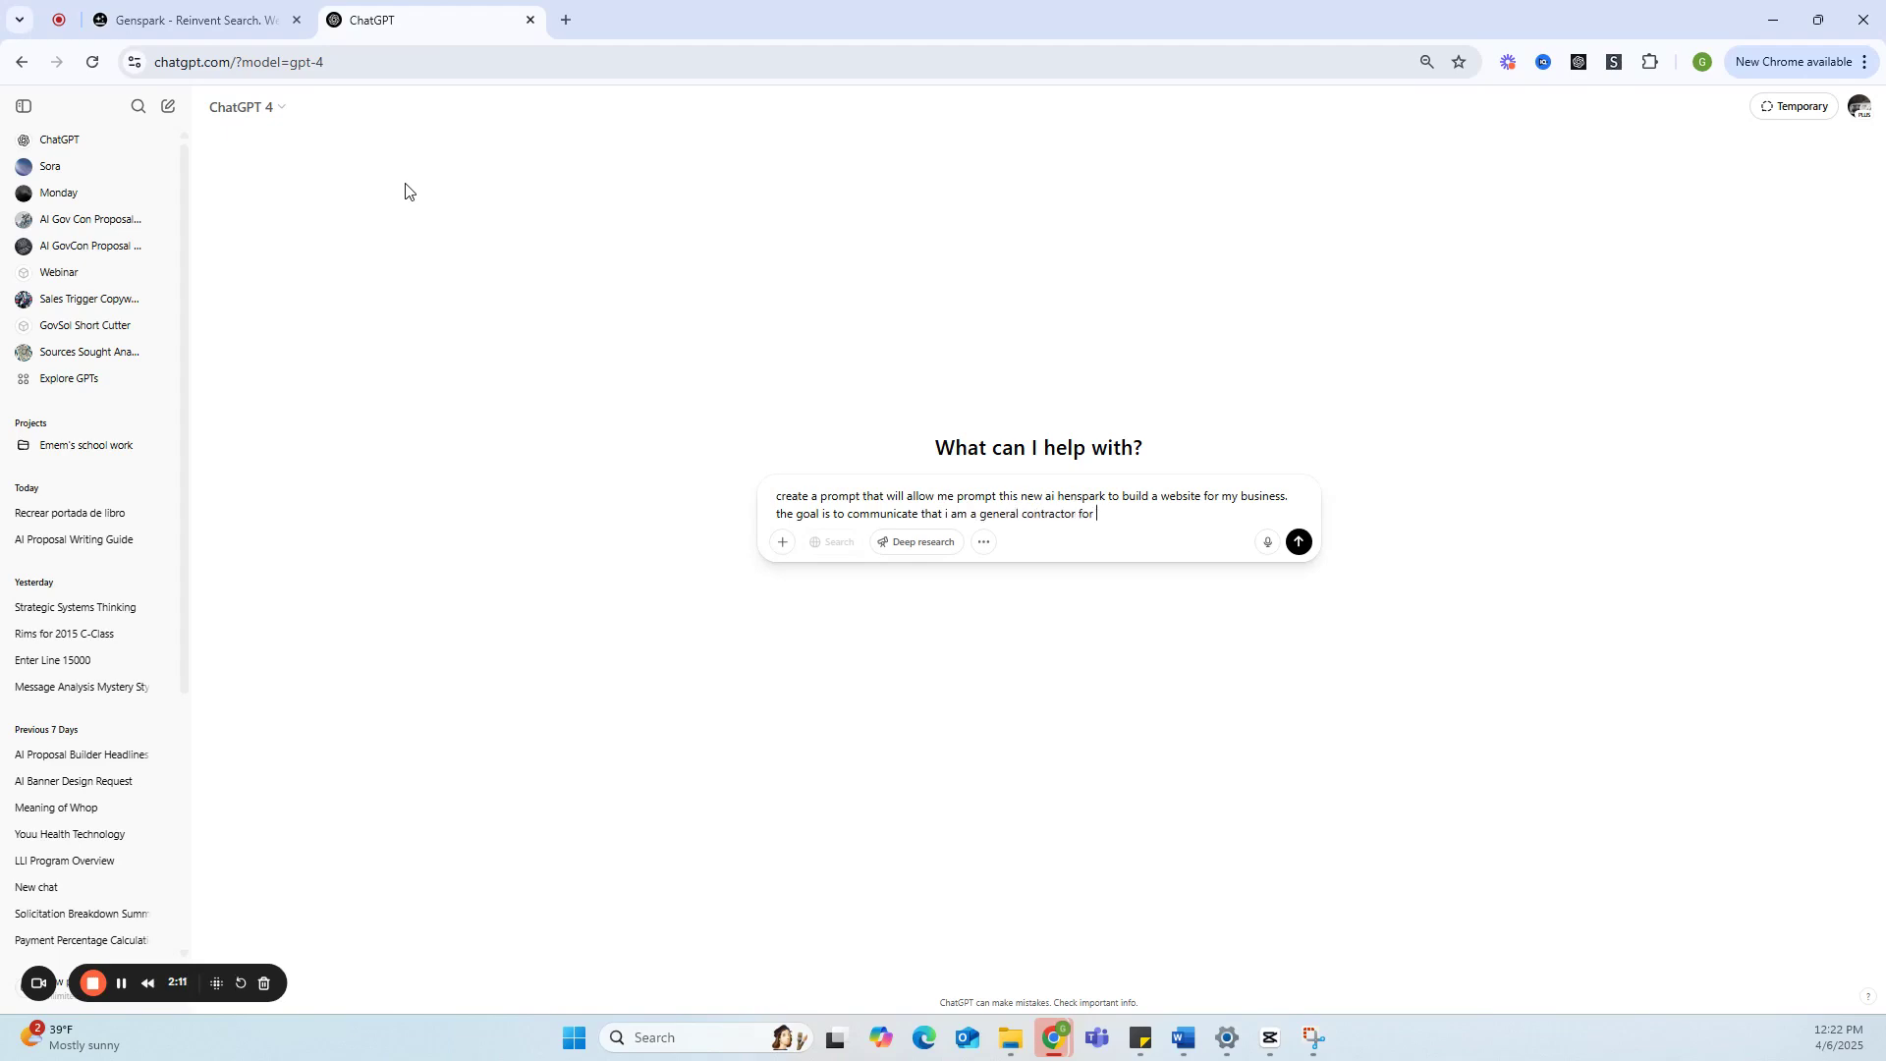
type("the federal goveernemnt who ")
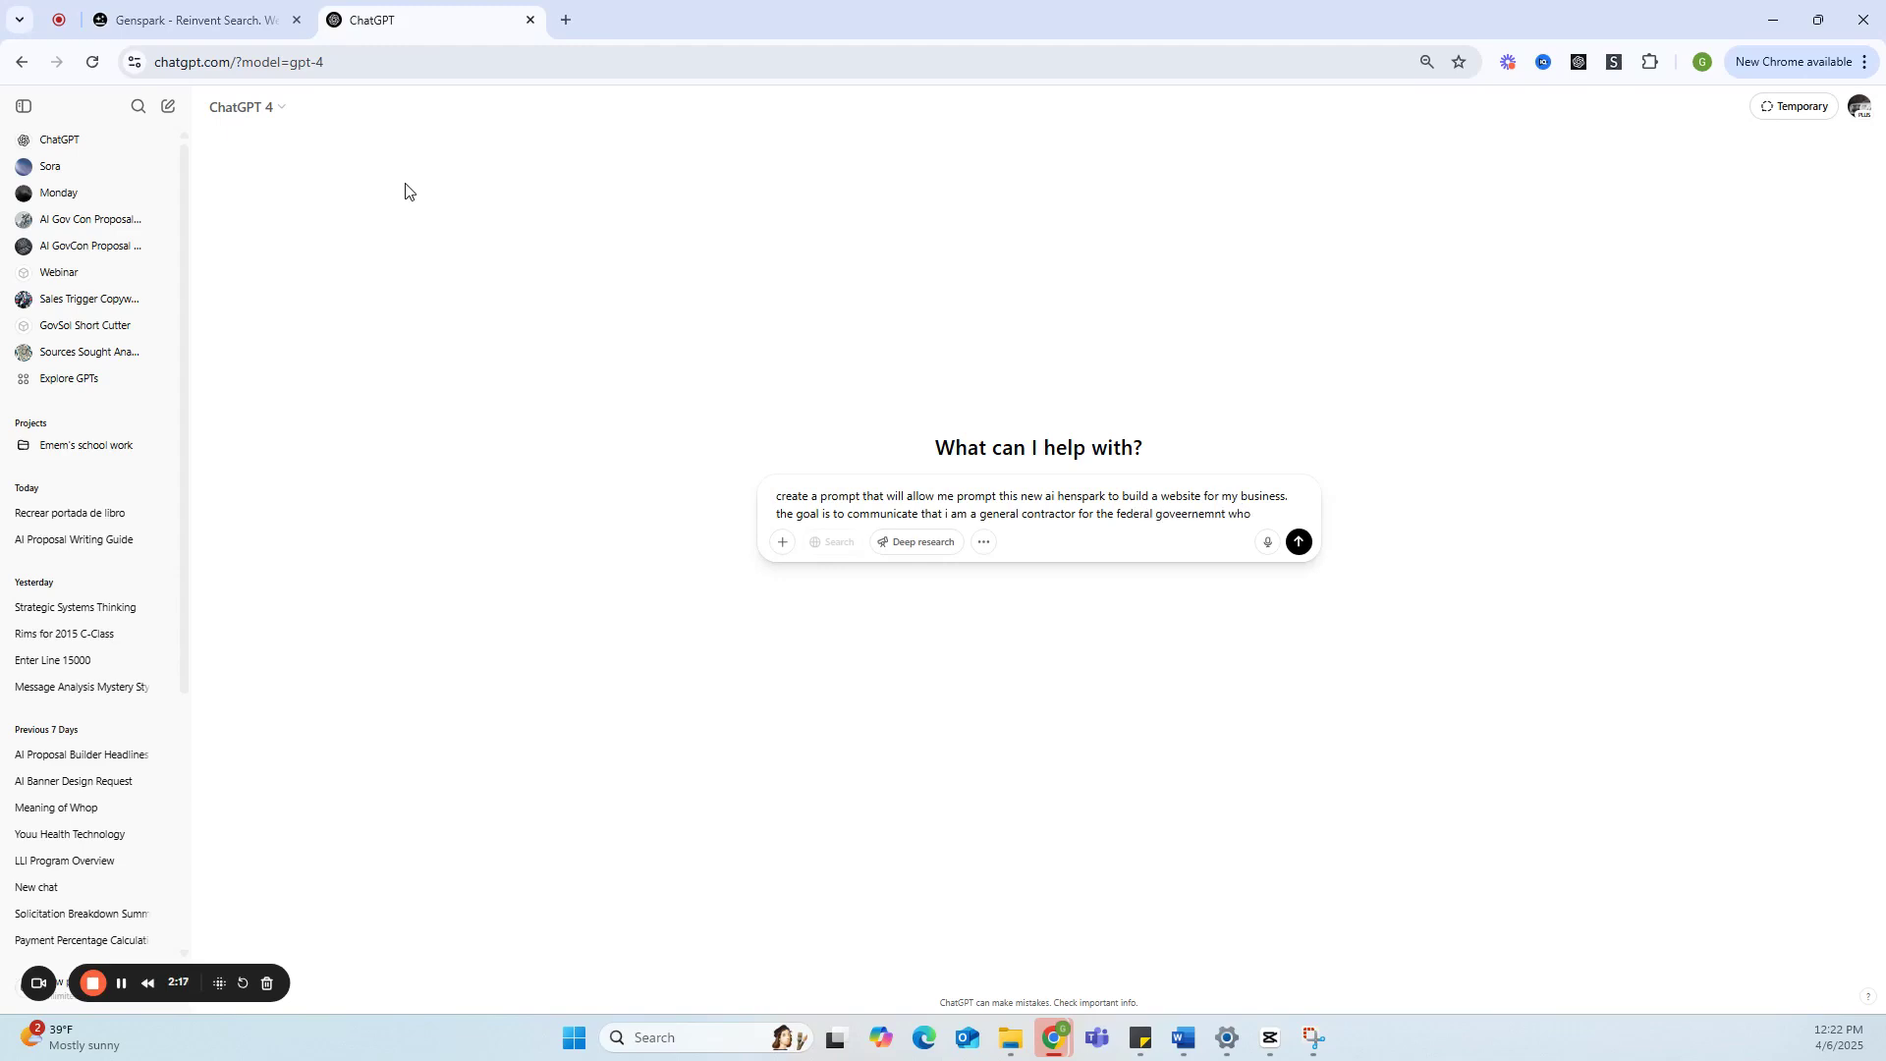
type("puts the upfromt")
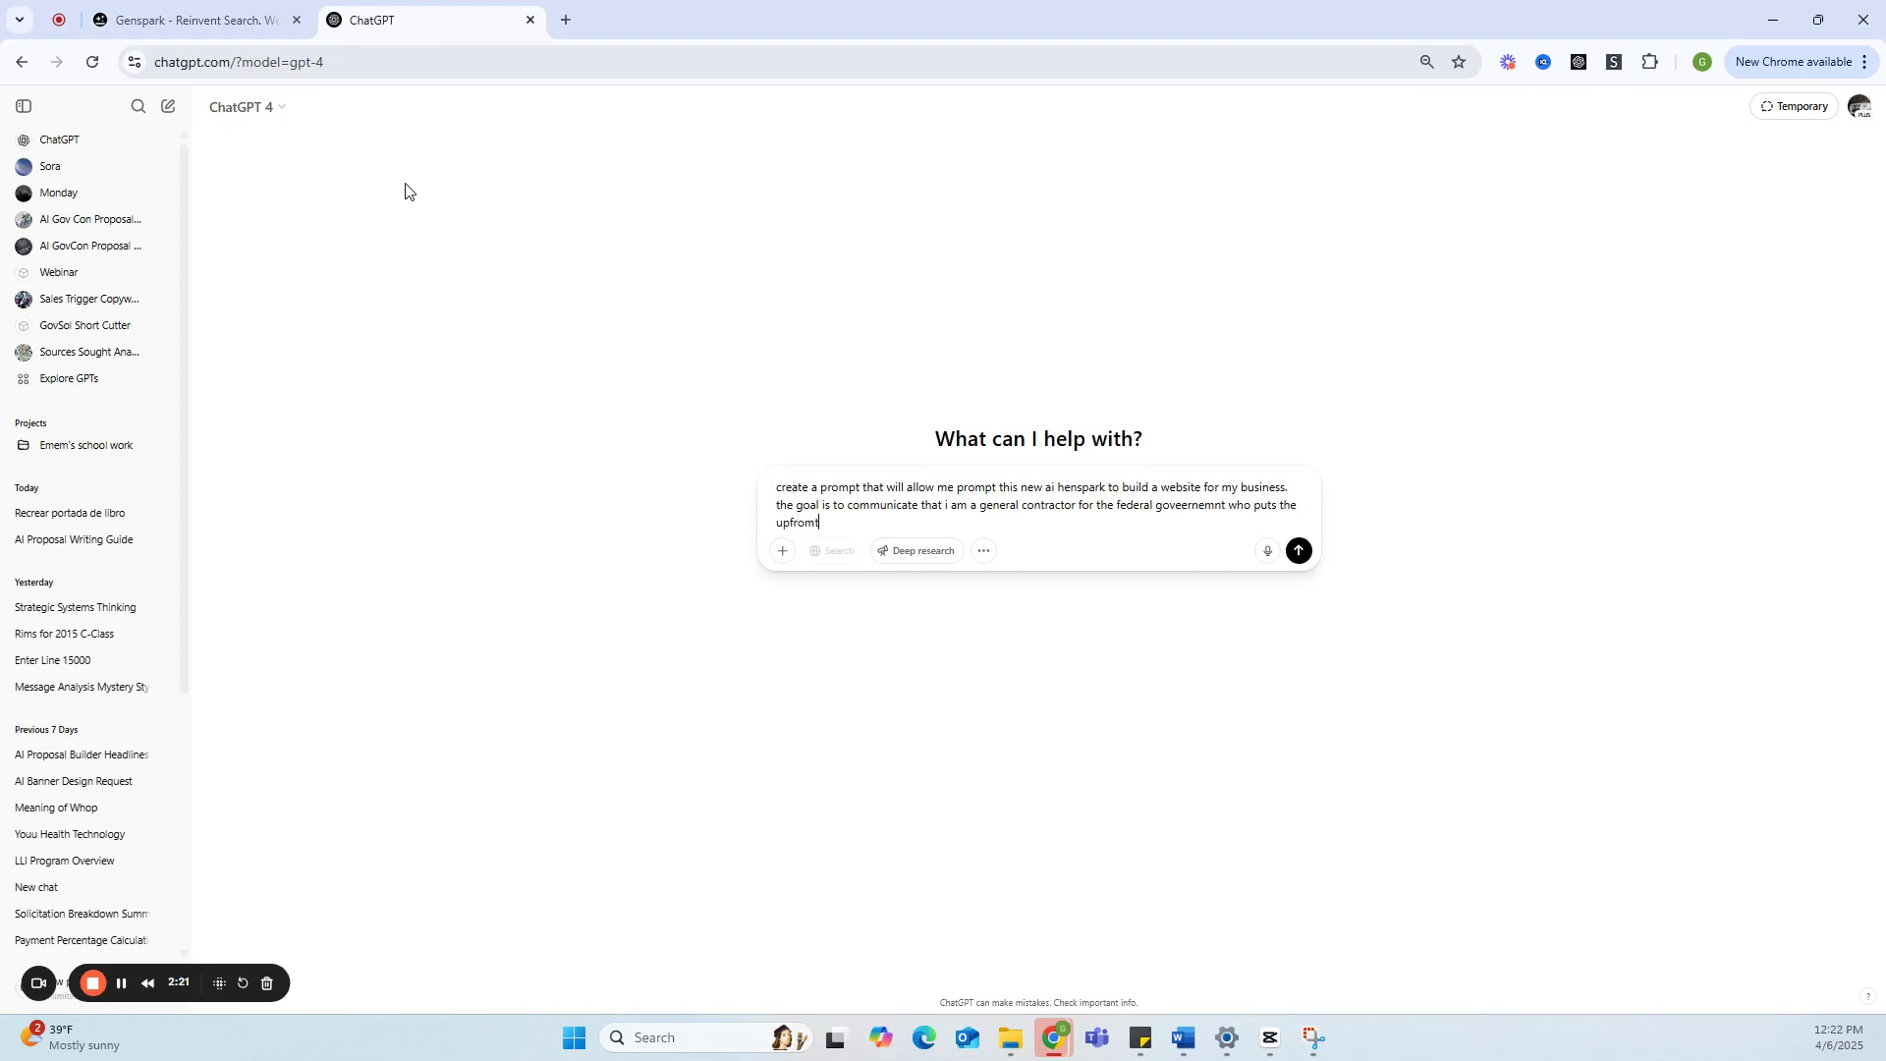
key("BackSpace")
type("nt ")
type("work of")
type("writig")
type("ng")
key("BackSpace")
key("BackSpace")
key("BackSpace")
key("BackSpace")
key("BackSpace")
type("reseaerching the contracting, finding sui")
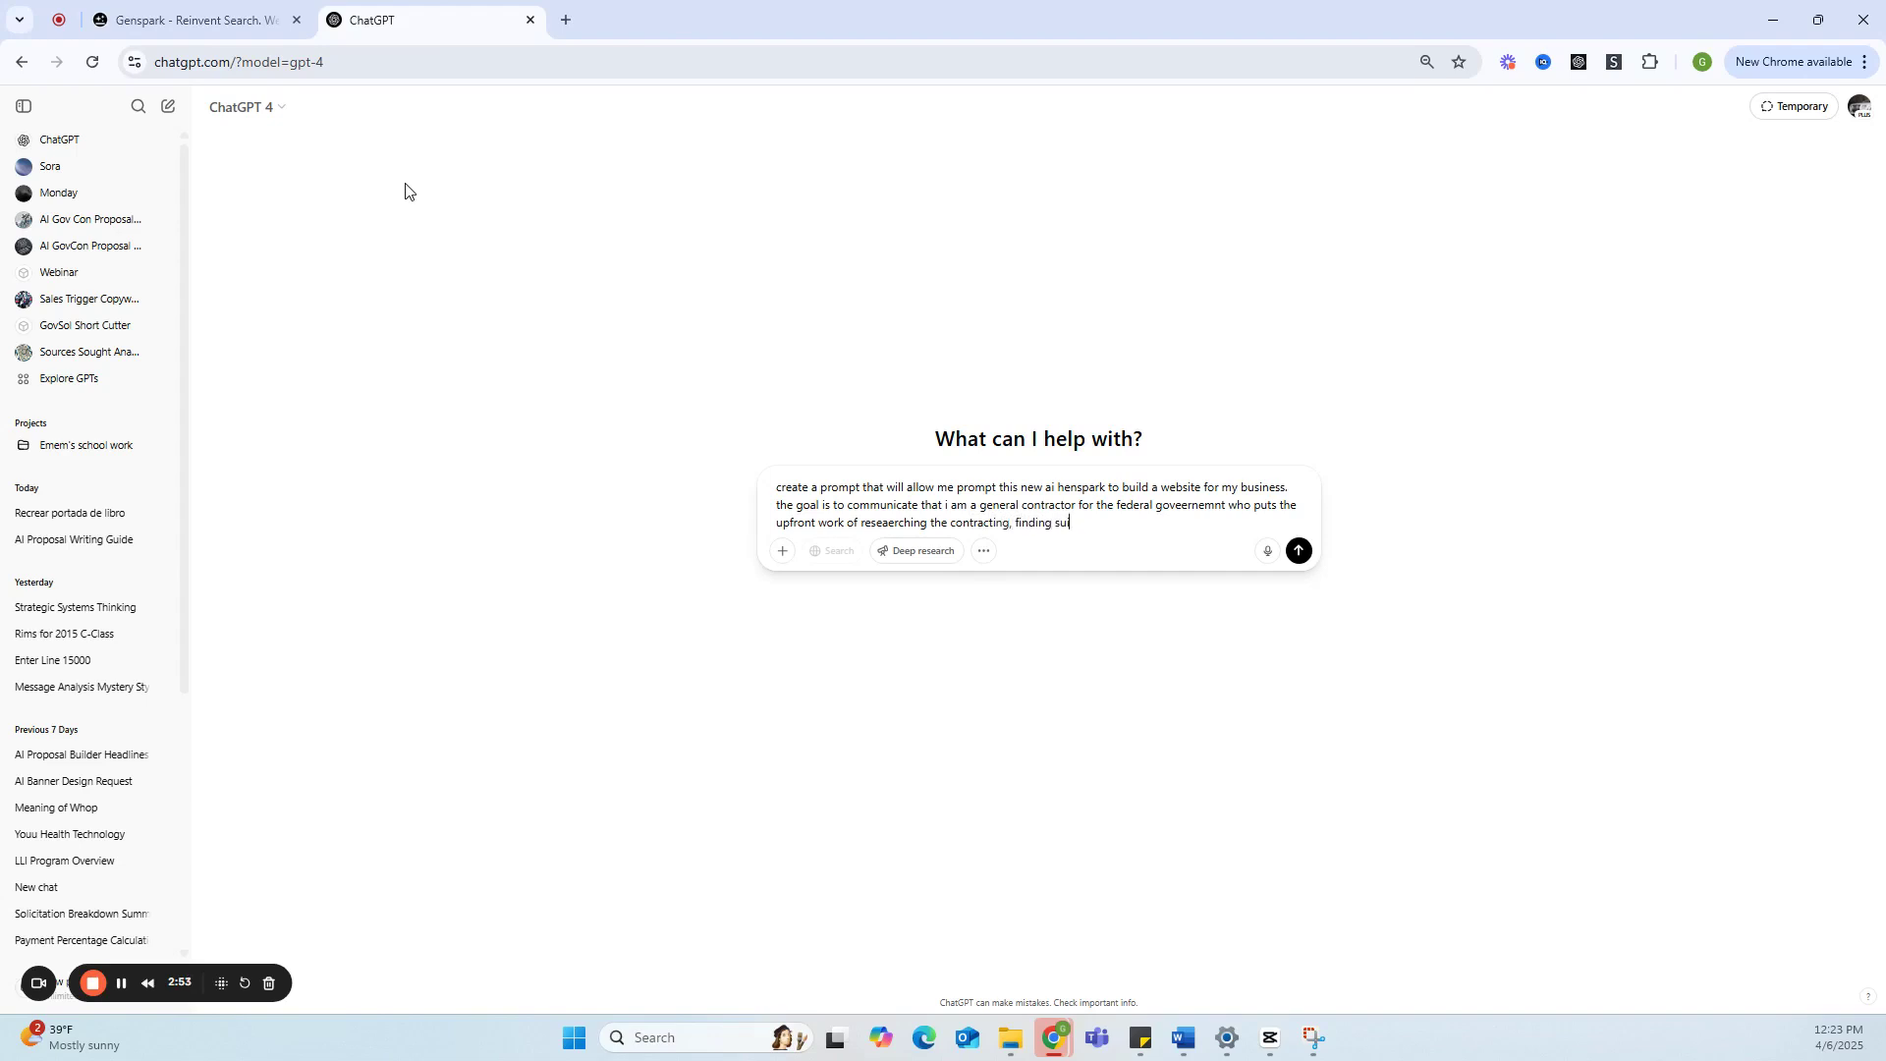
type("table subcontractors")
type(" and")
type(" writing the")
key("BackSpace")
key("BackSpace")
key("BackSpace")
key("BackSpace")
key("BackSpace")
key("BackSpace")
key("BackSpace")
key("BackSpace")
Extend the request with compliant proposal writing, the desired copywriting style and the services list.
type("putting together ")
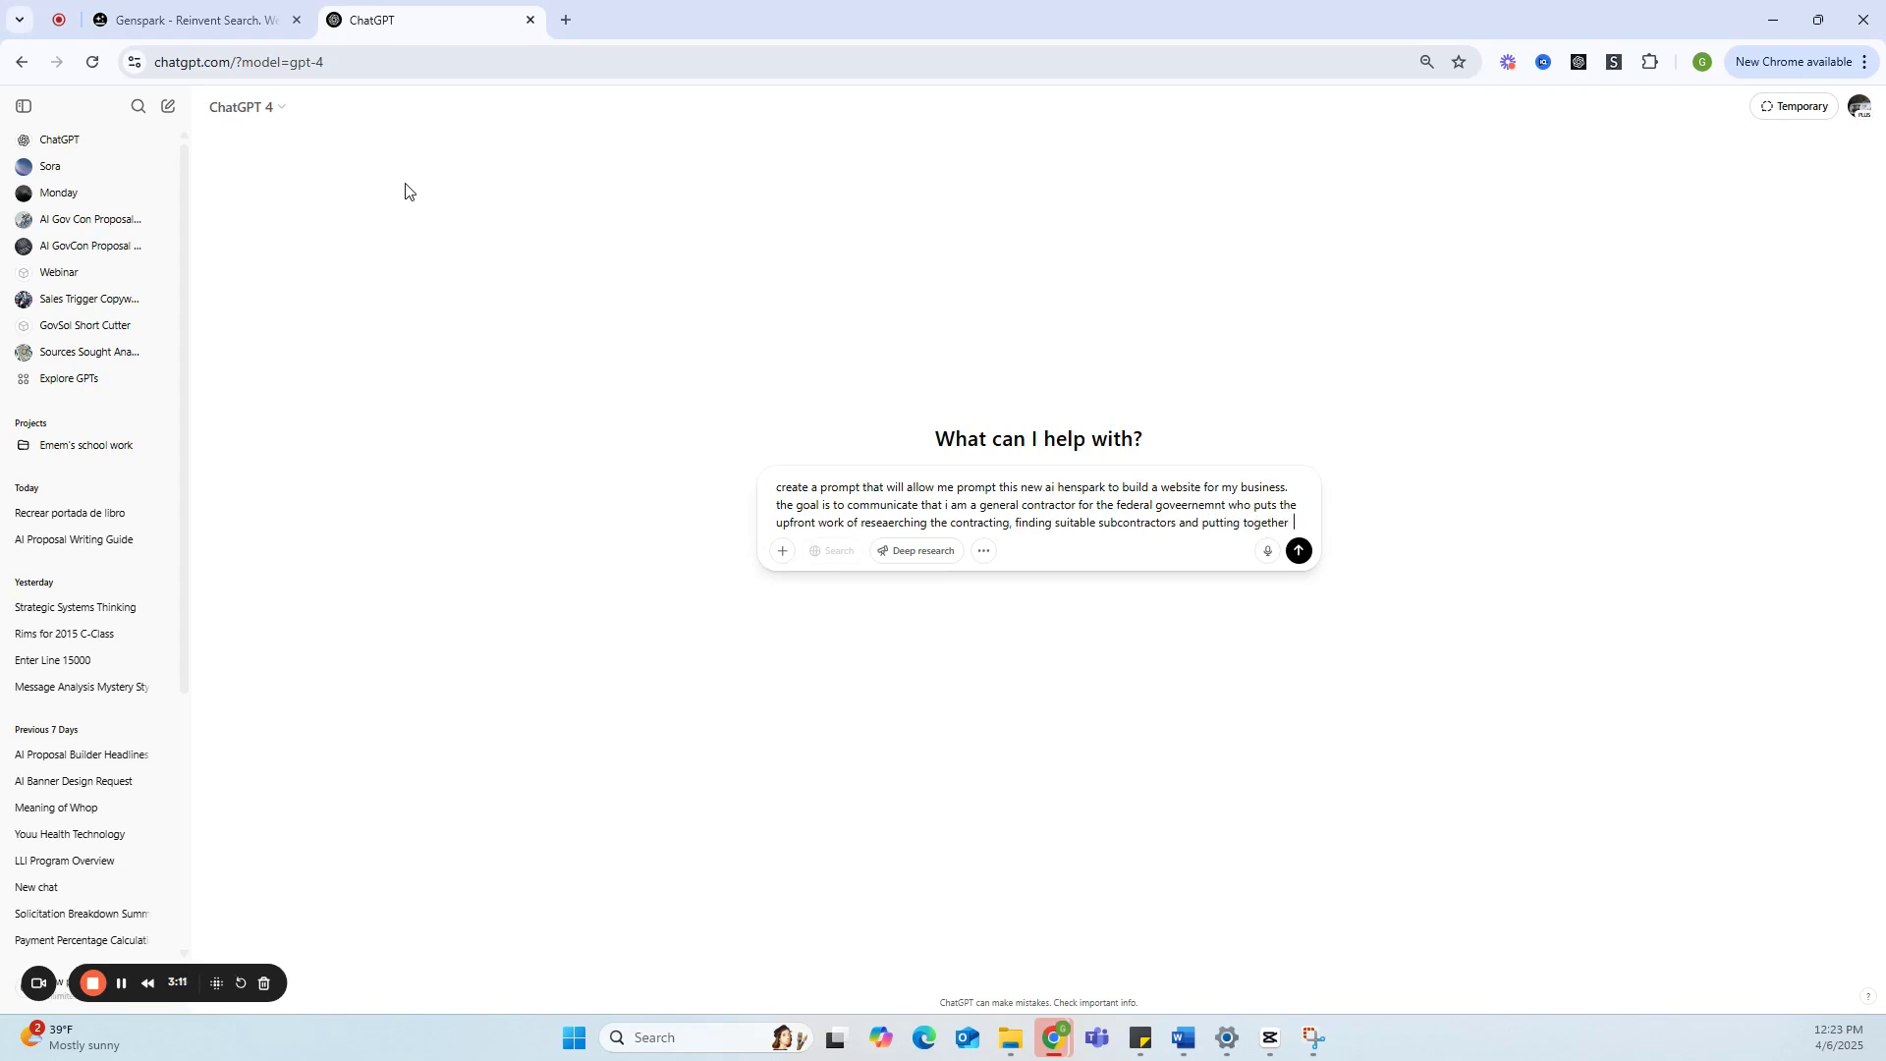
type("a")
type(" complaint p")
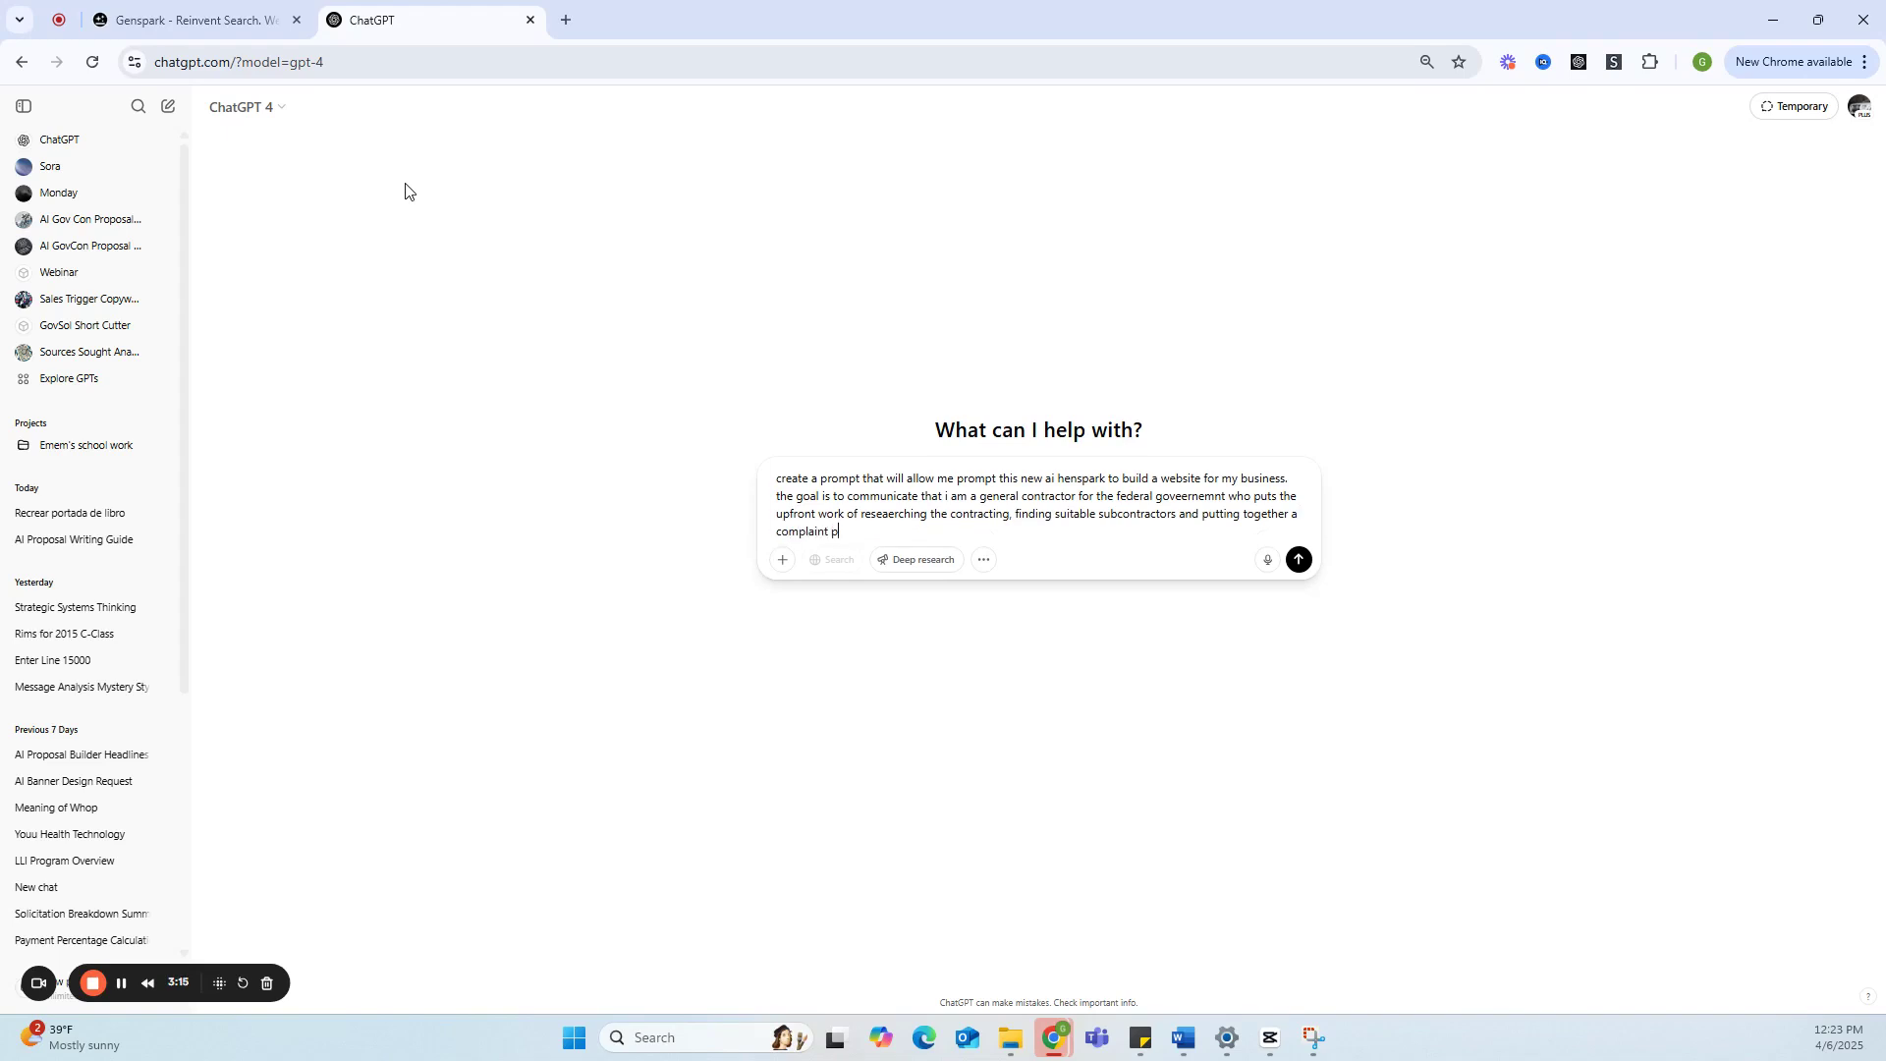
type("roposals .")
type("ii would like the copy to be written in the format of jim edwards copywriti")
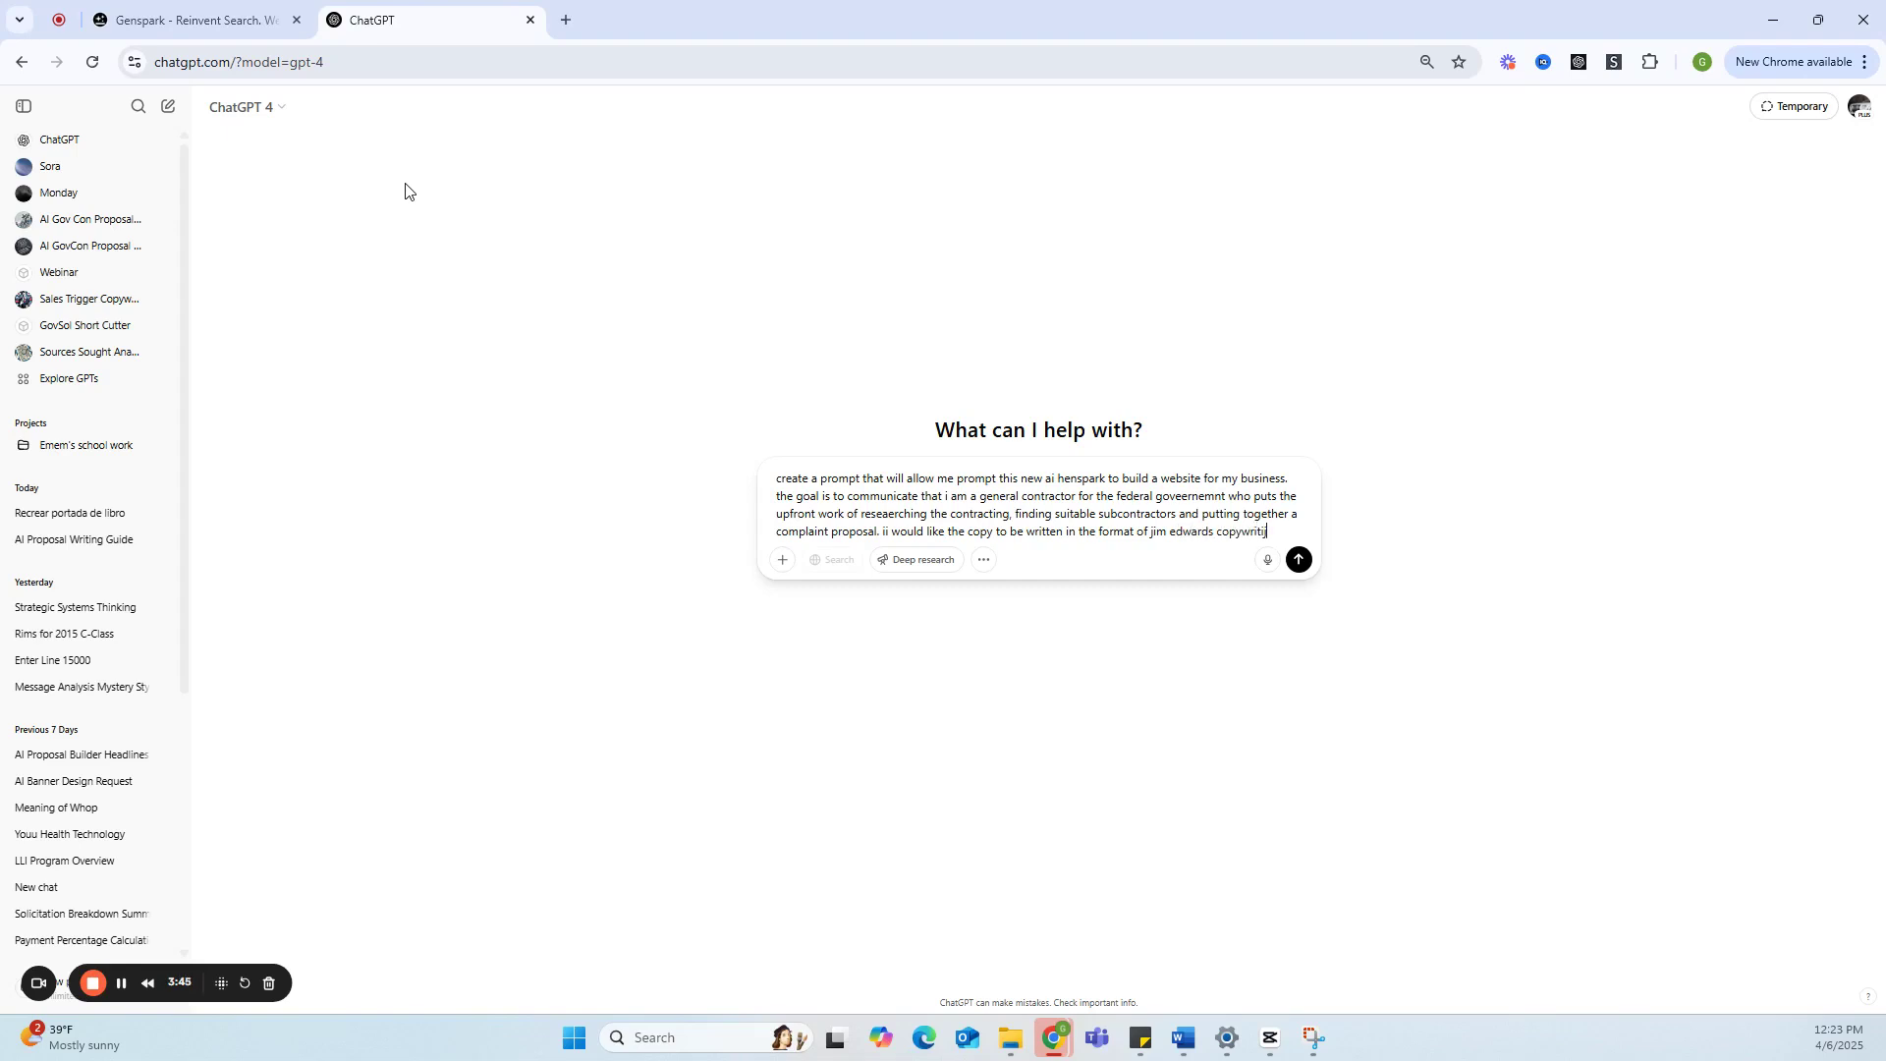
type("ng secrets method.")
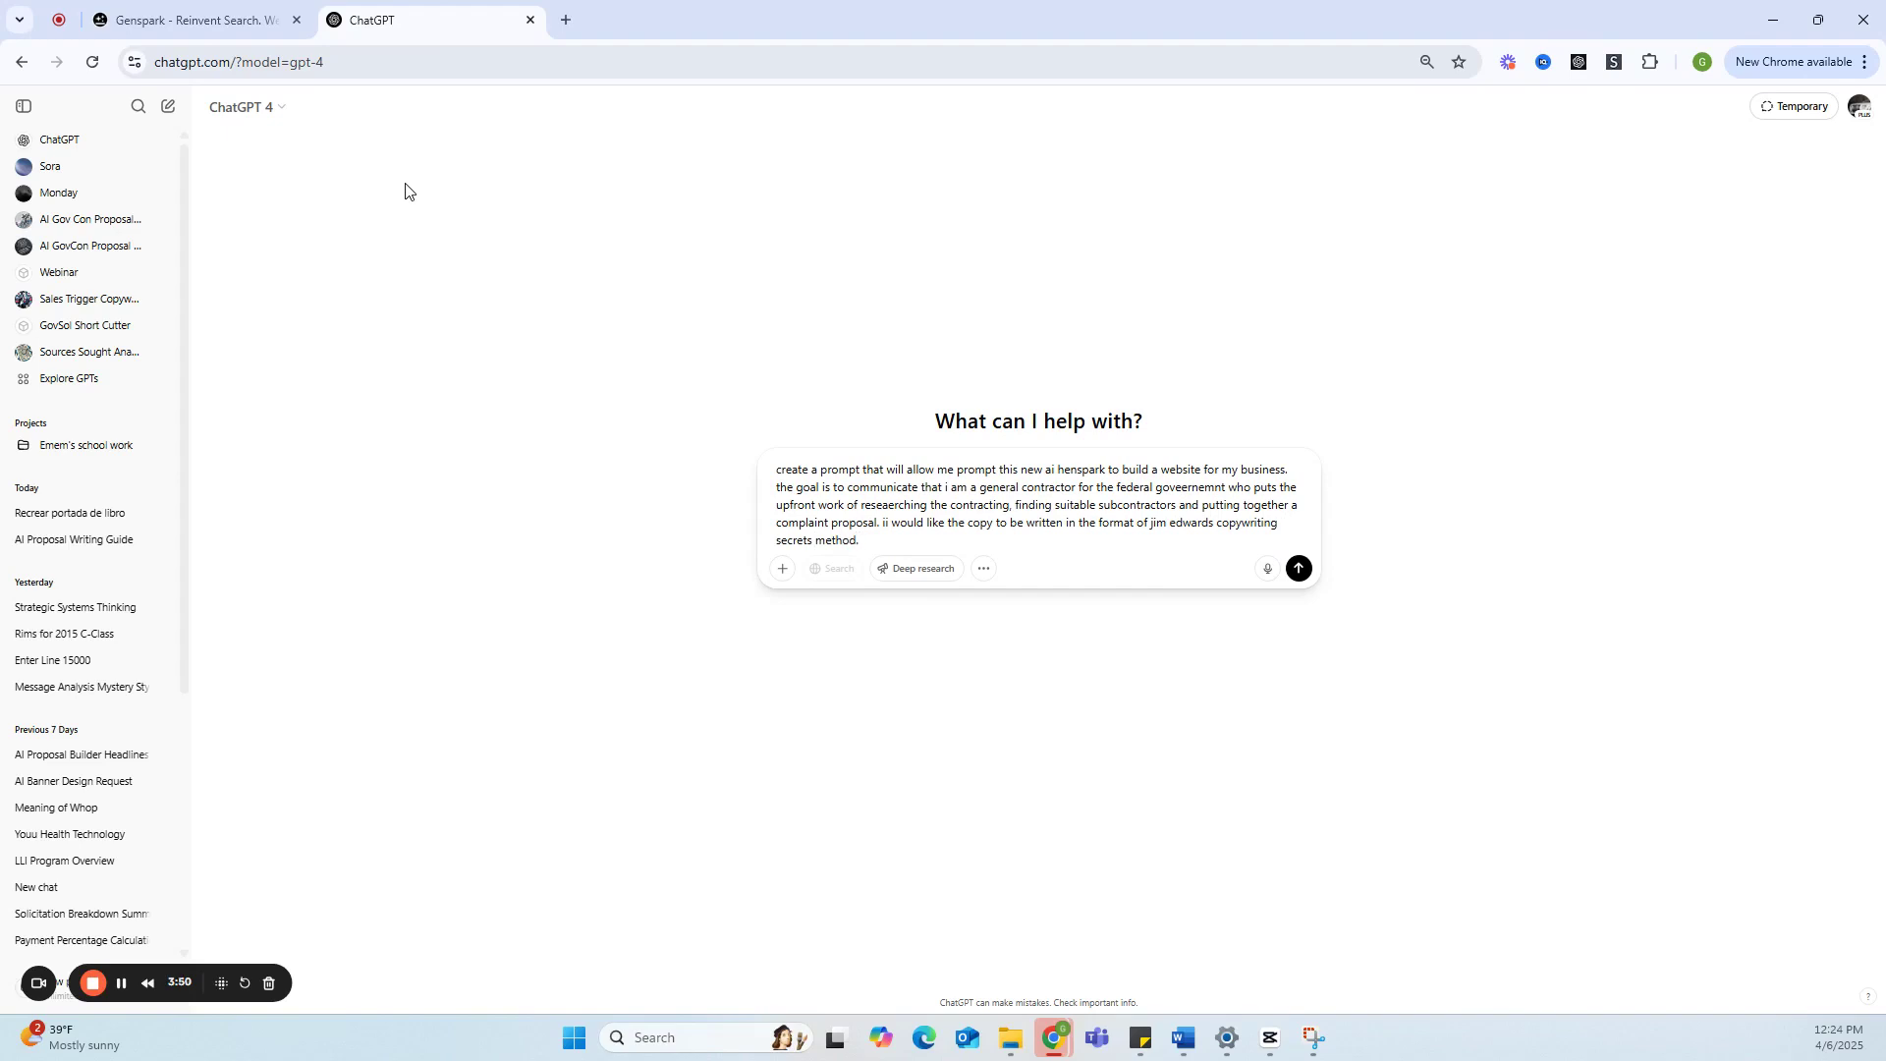
type(" Id like the website to be dynmaic andd to reprers")
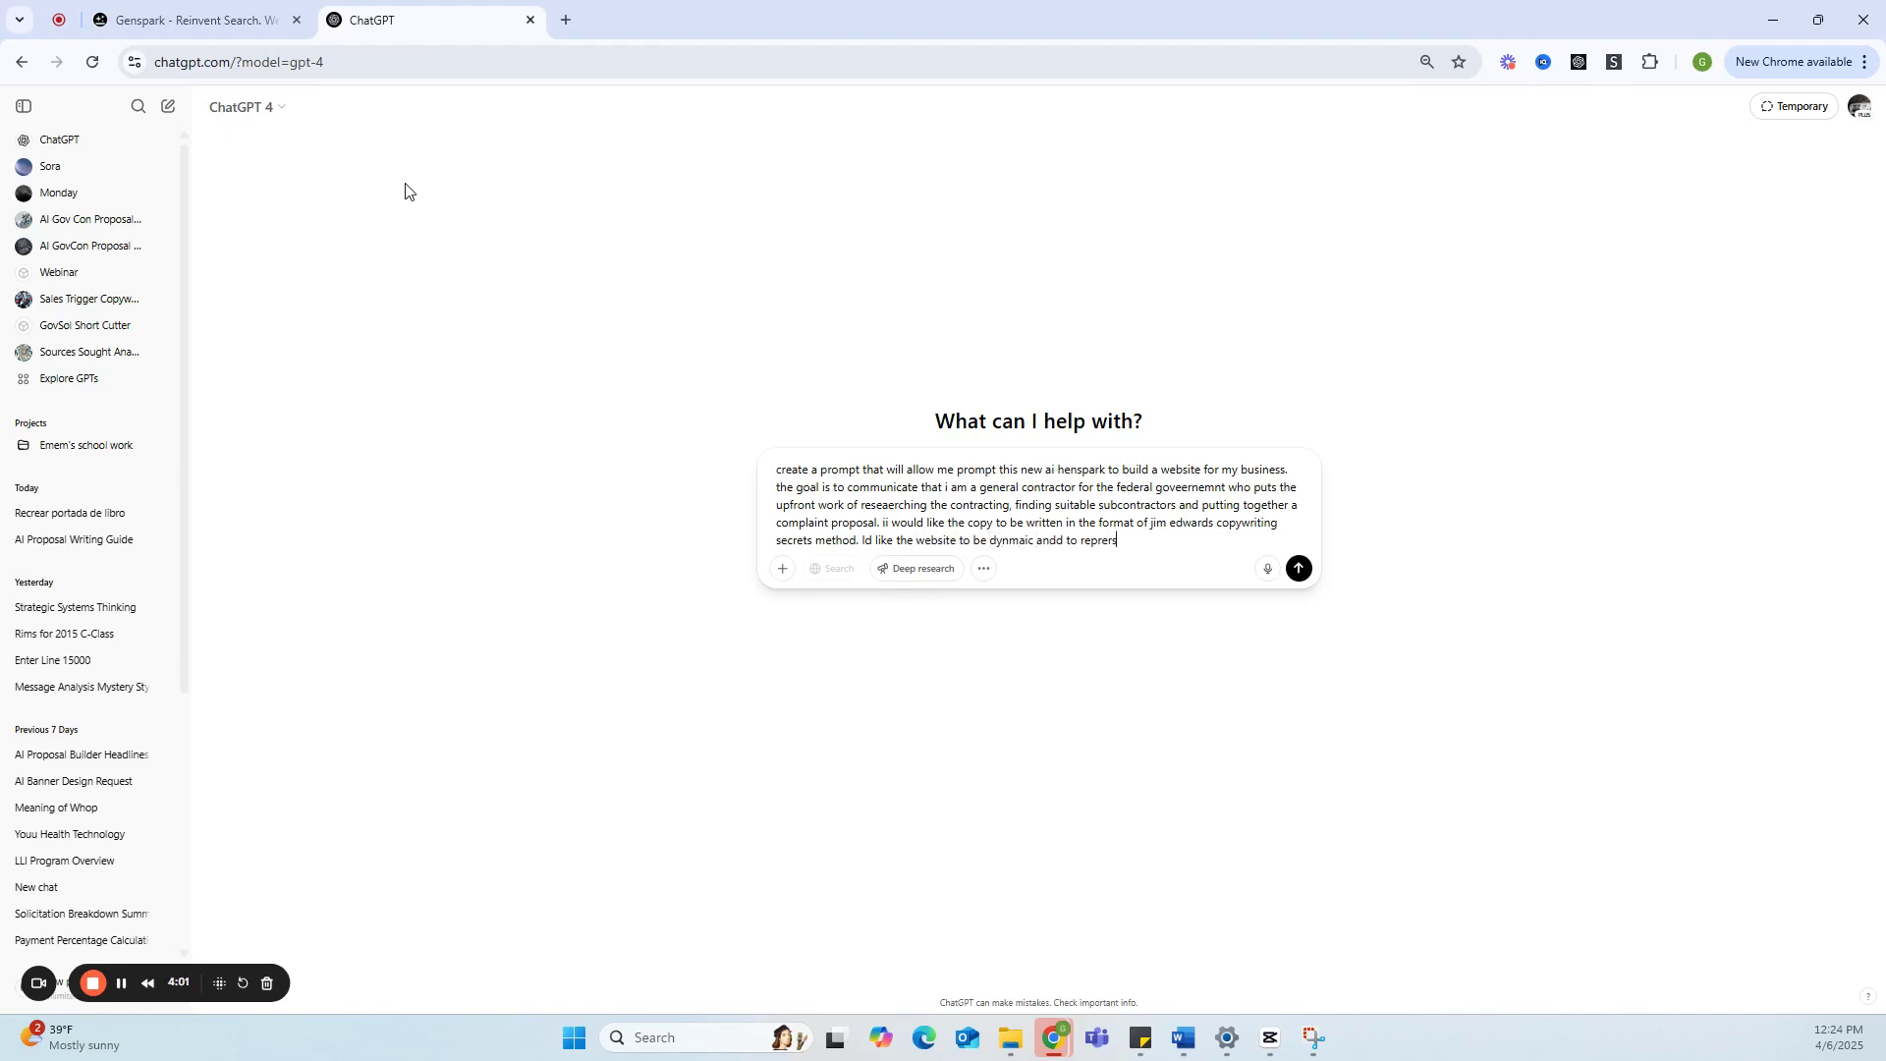
type("ent my 3 industries, professional s")
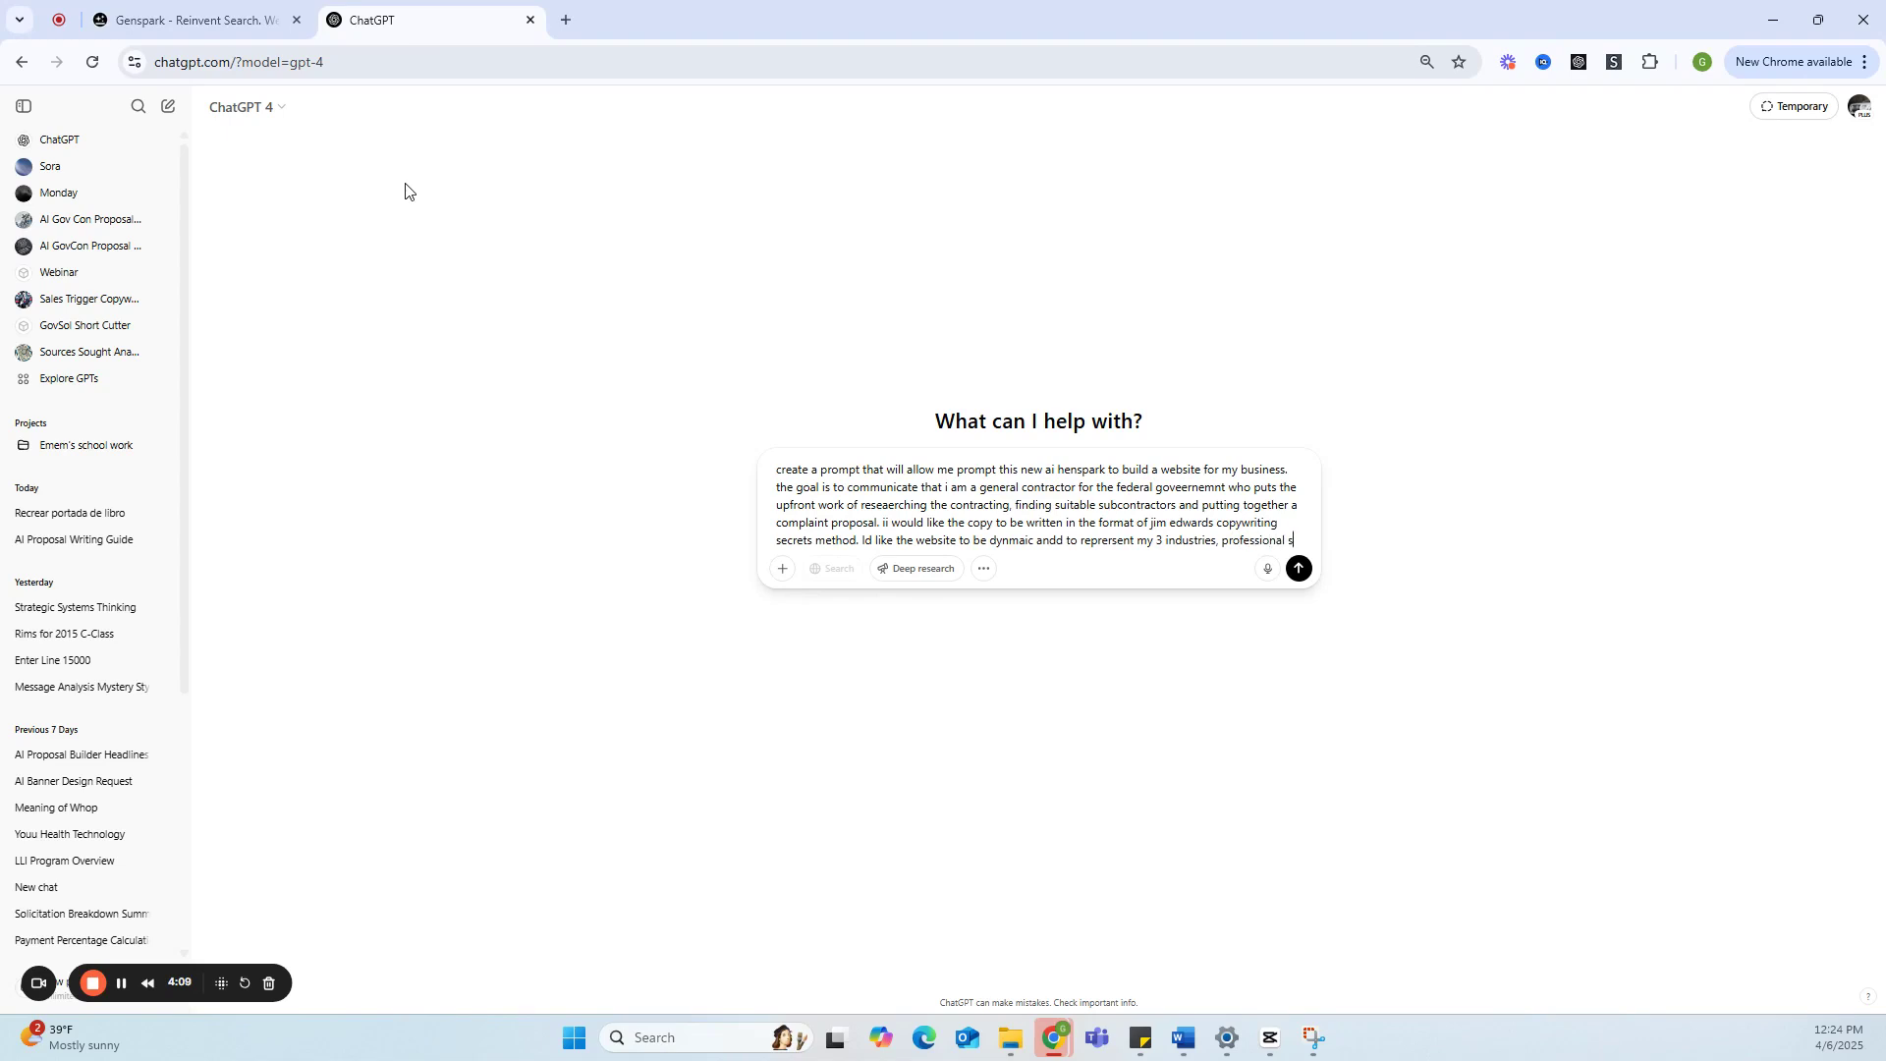
type("ervices, plumbing and wa")
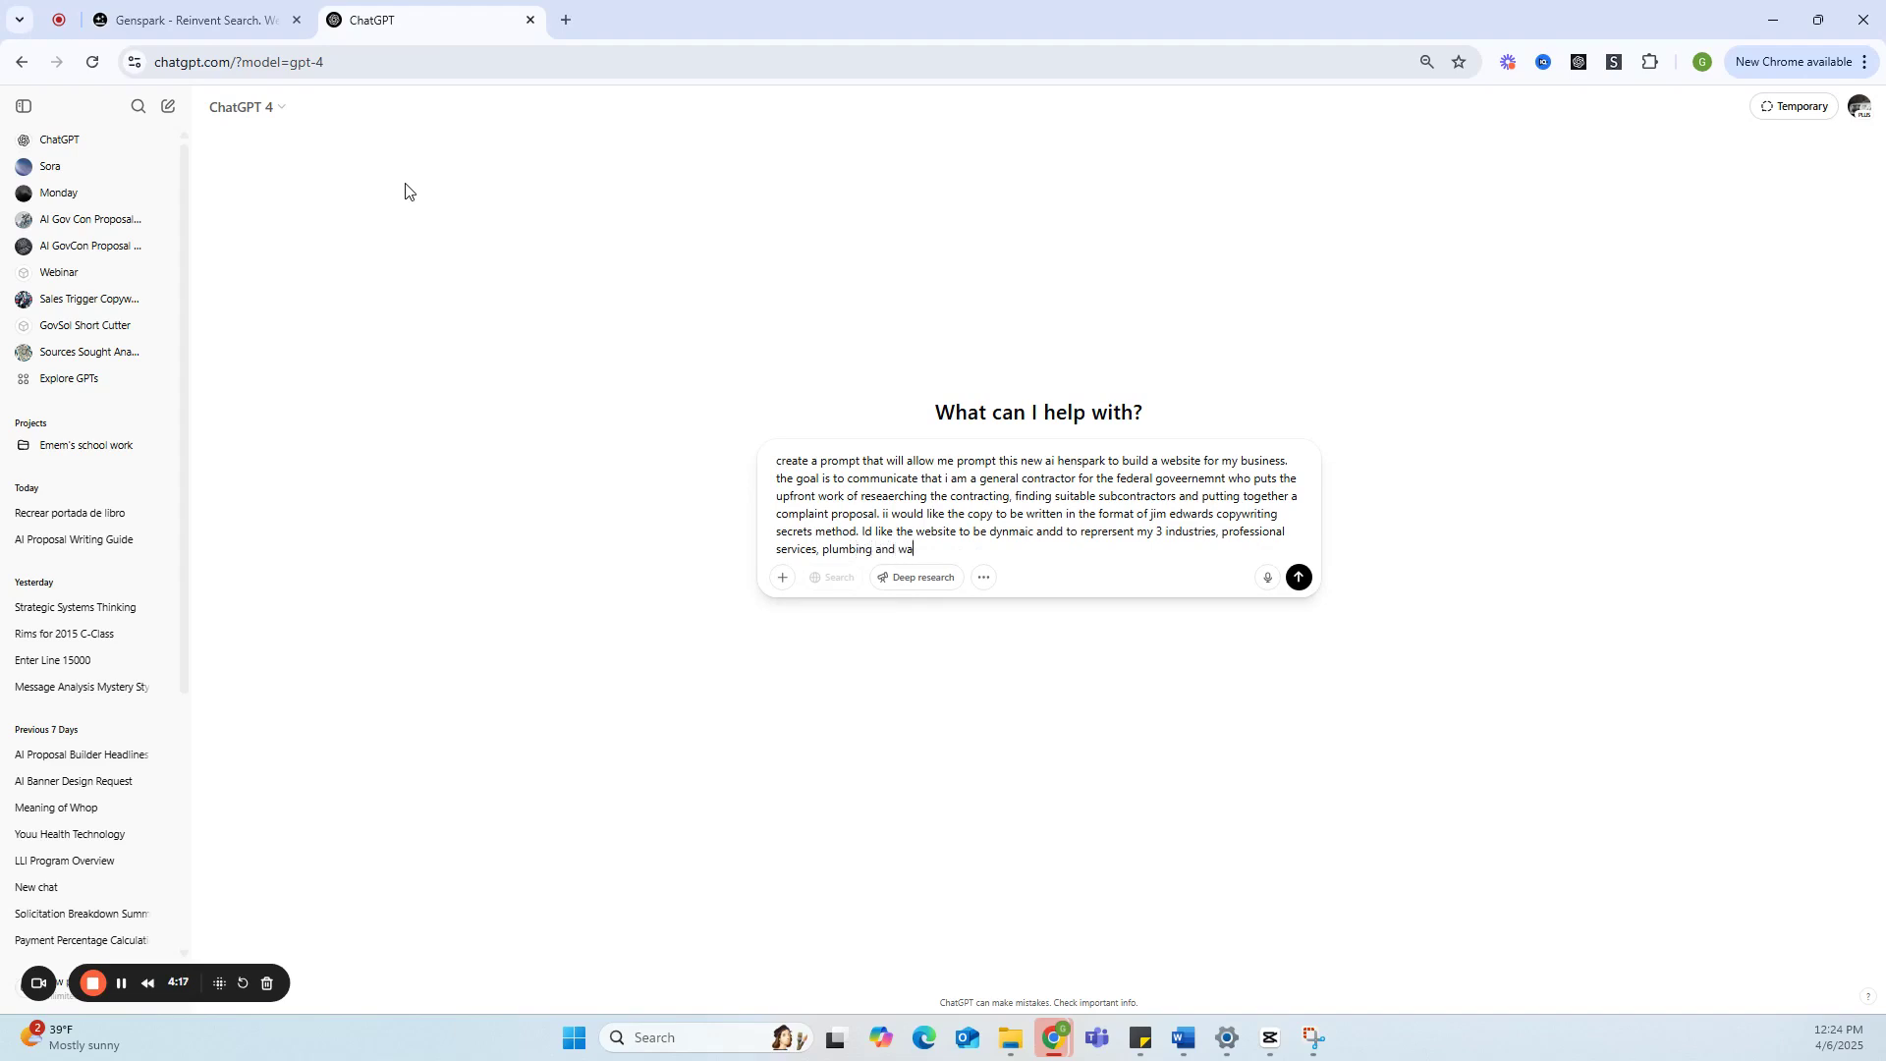
Finish the request with plumbing and waste management and send it to ChatGPT.
type("ste management")
key("Return")
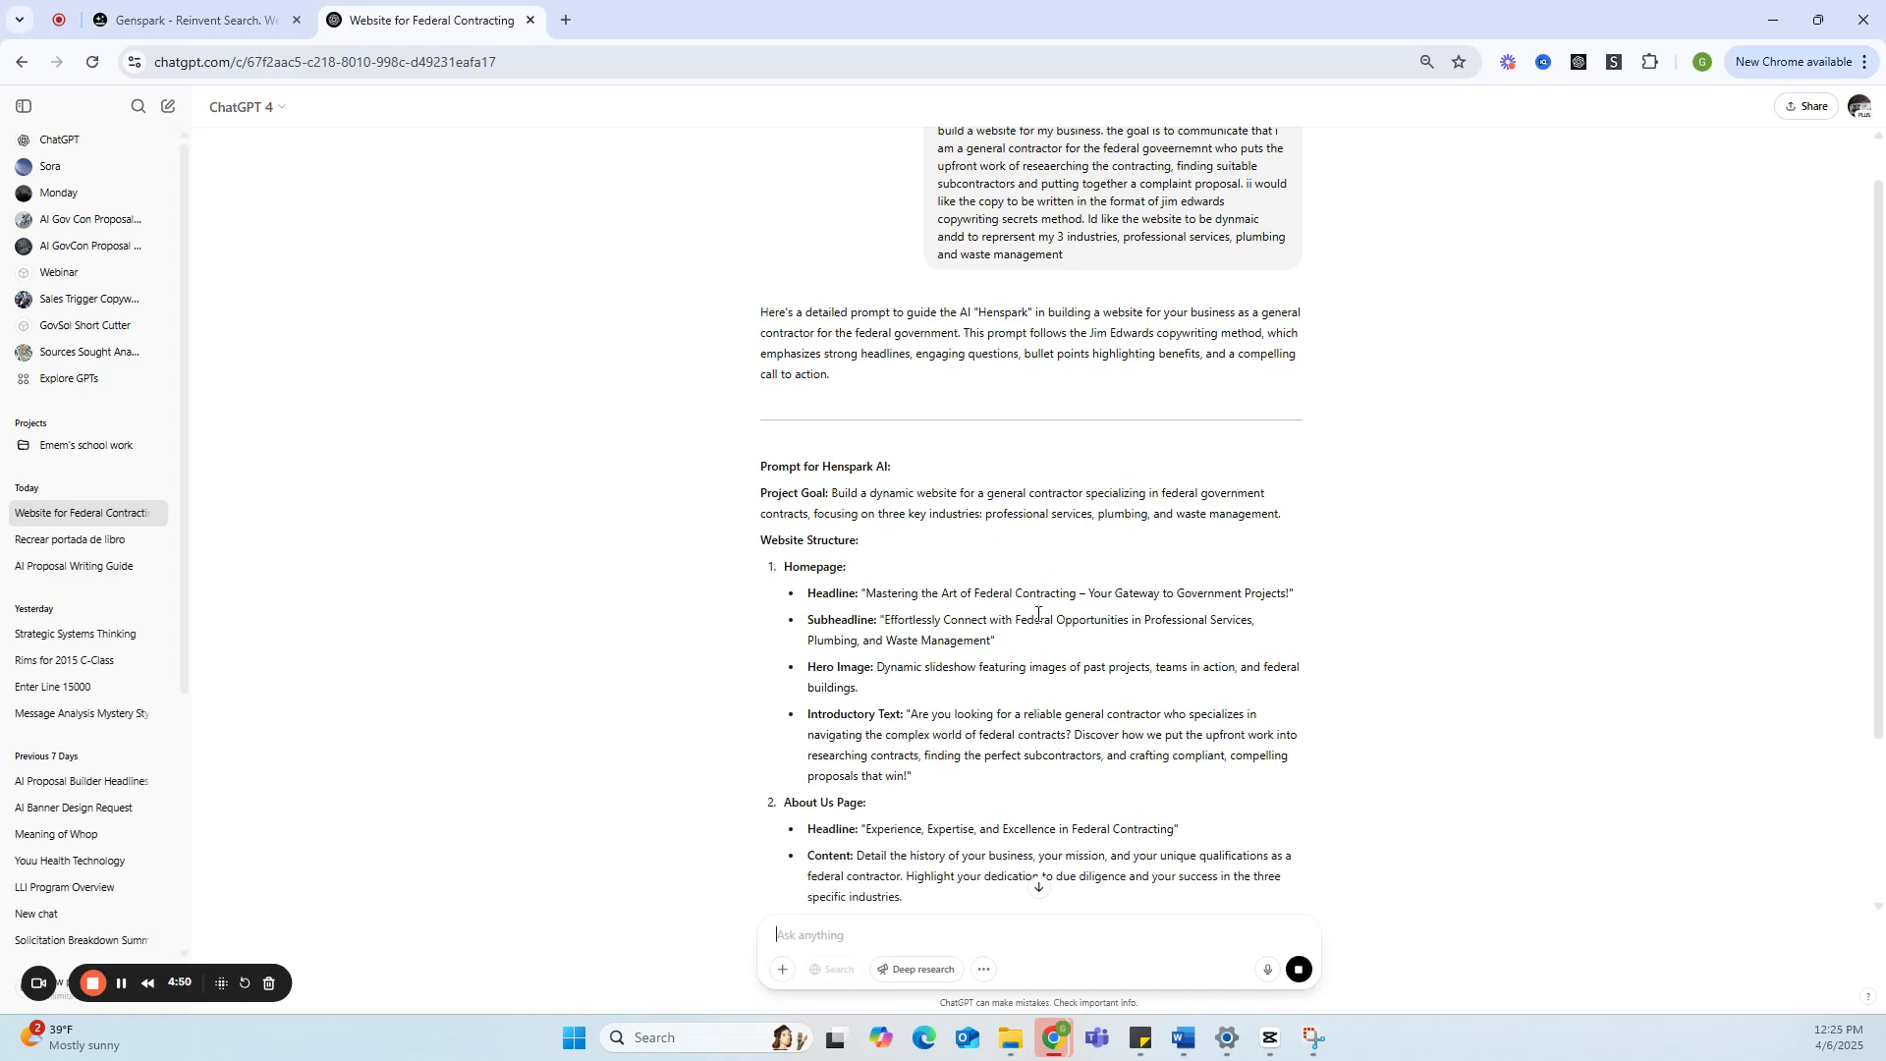
scroll(1002, 586, "down", 3)
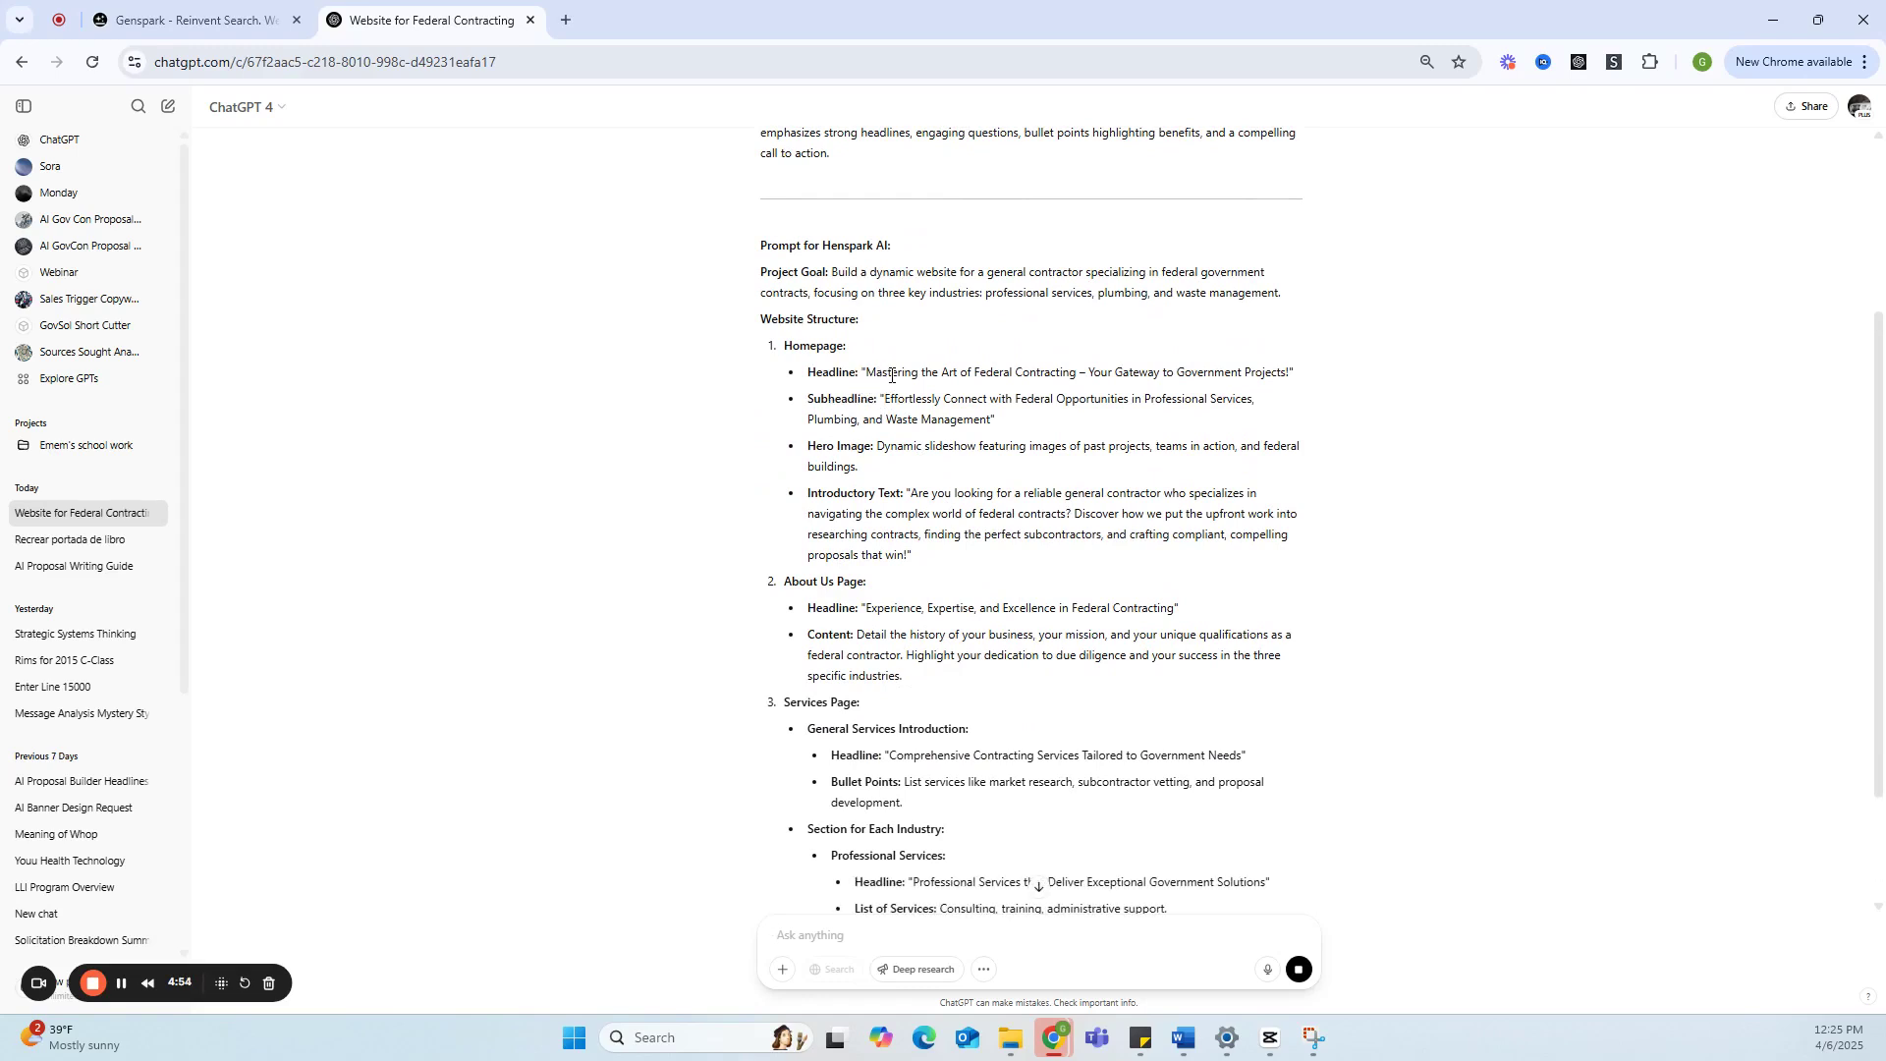
Copy the generated prompt from 'Build a dynamic website' through Additional Instructions.
left_click_drag(881, 374, 1245, 374)
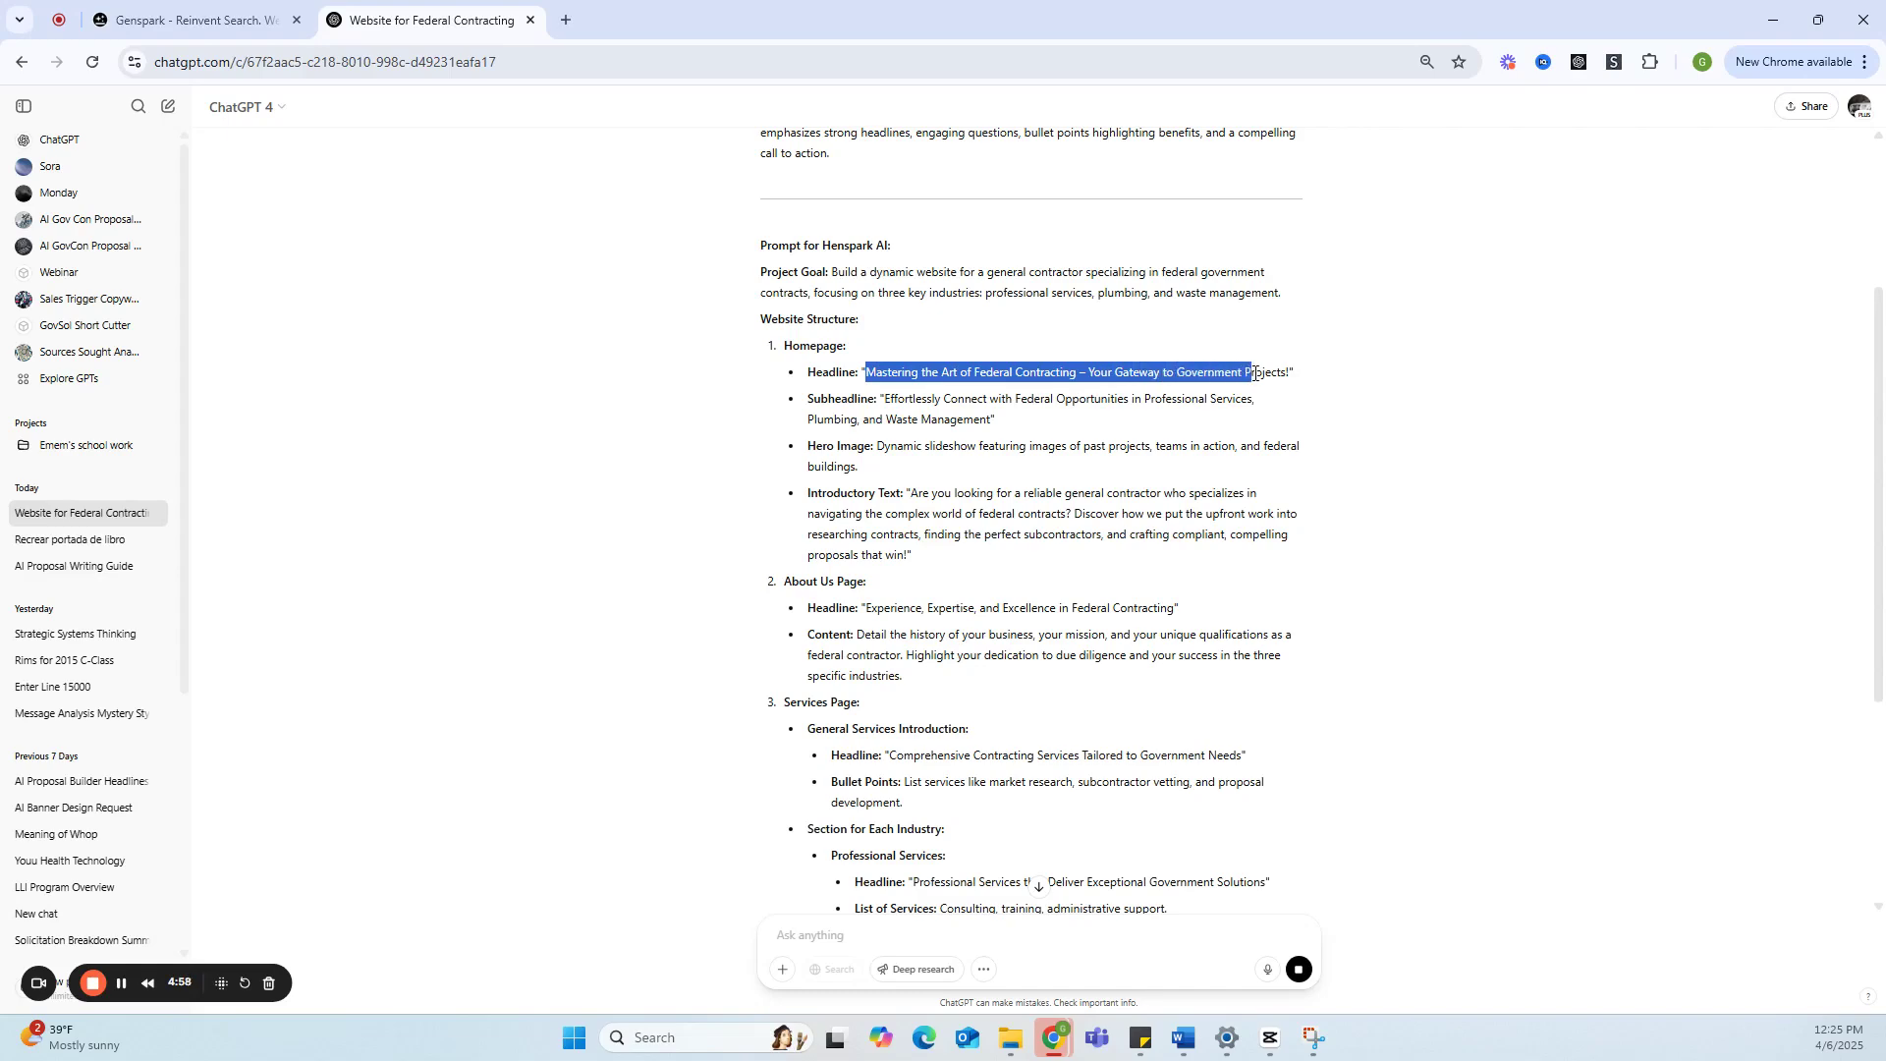
scroll(1028, 750, "down", 5)
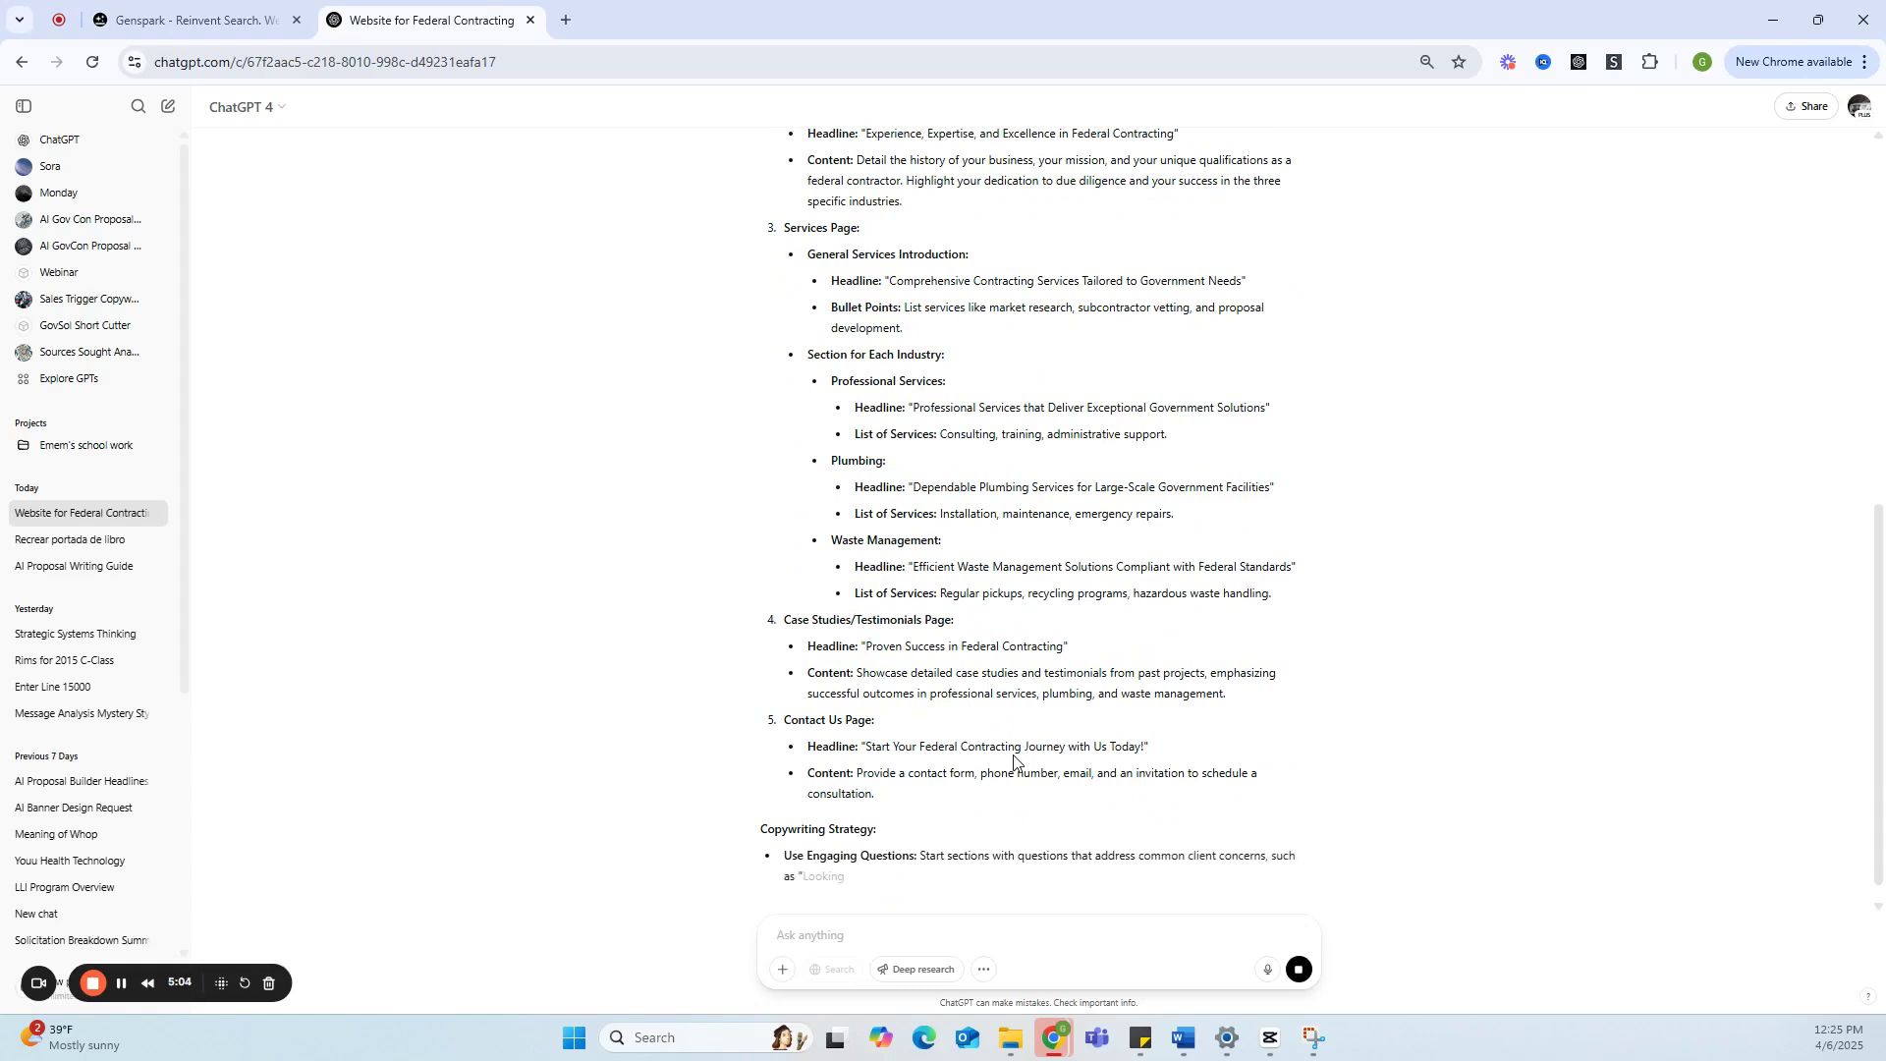
scroll(1023, 754, "up", 1)
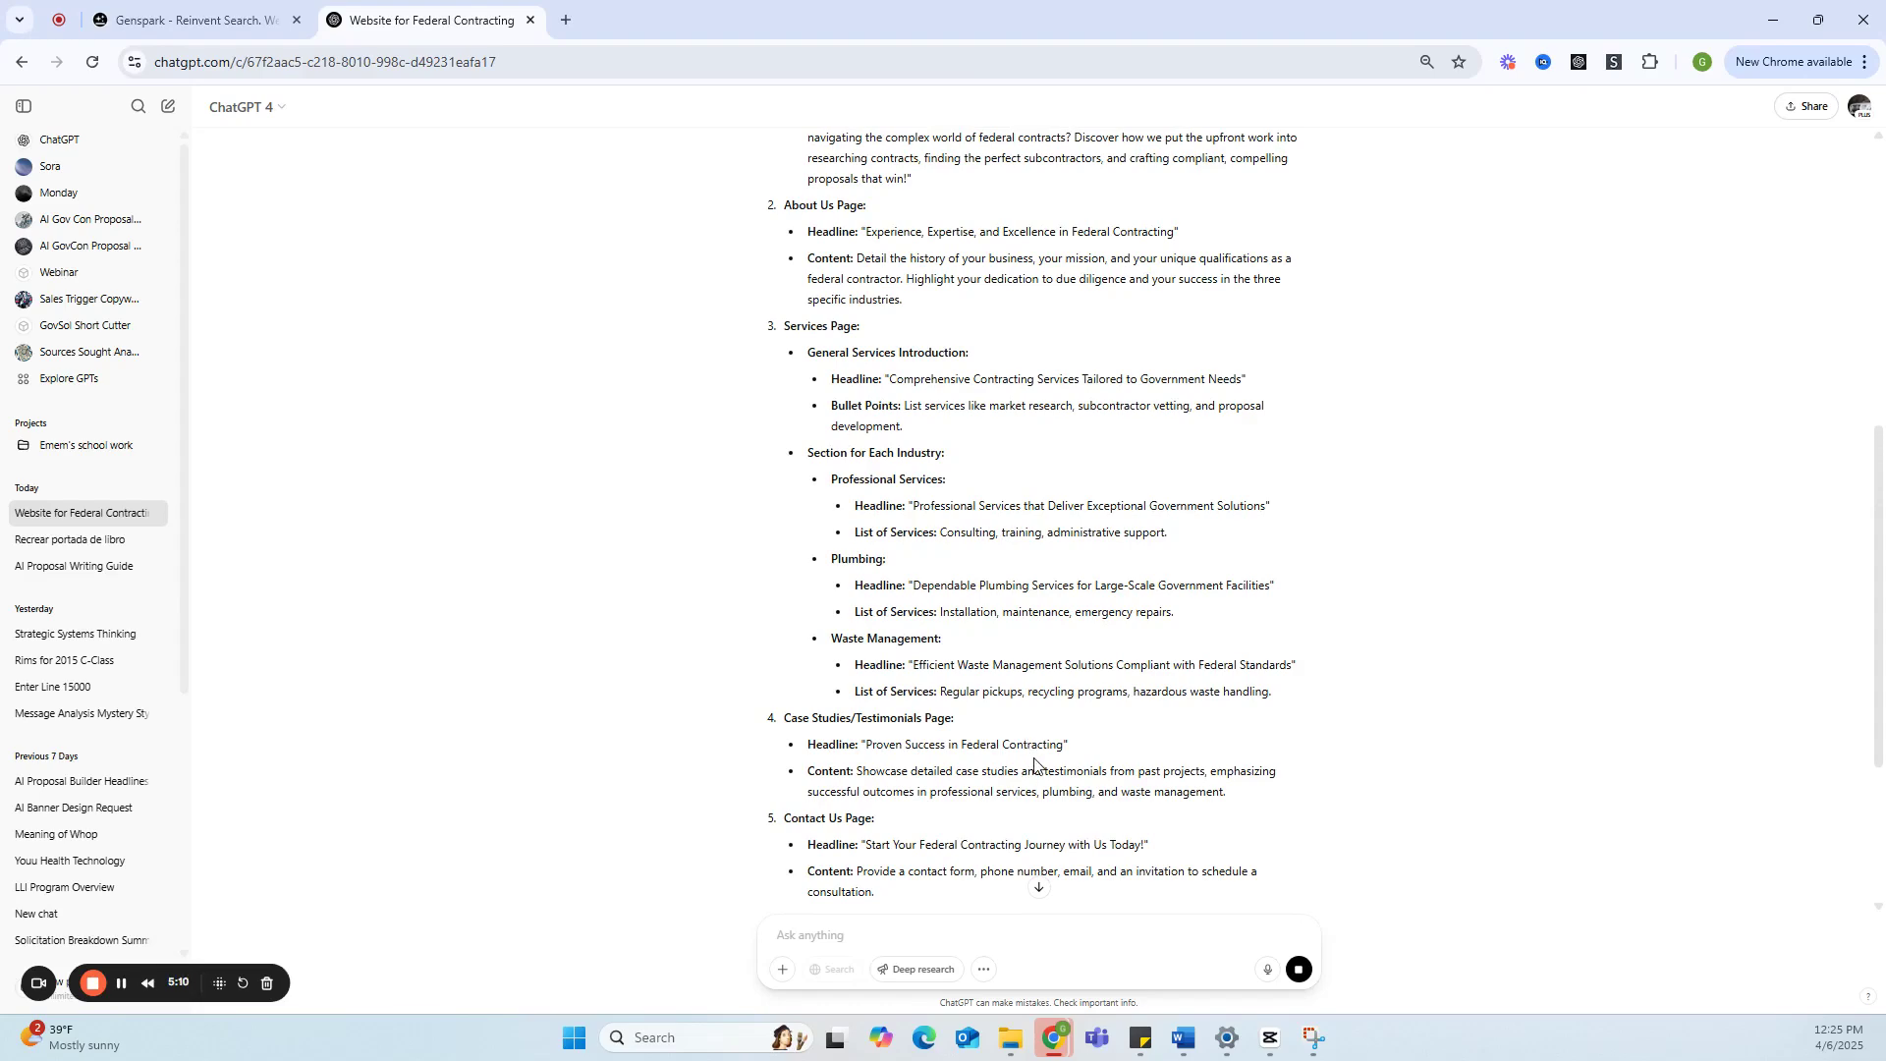
scroll(1034, 765, "up", 6)
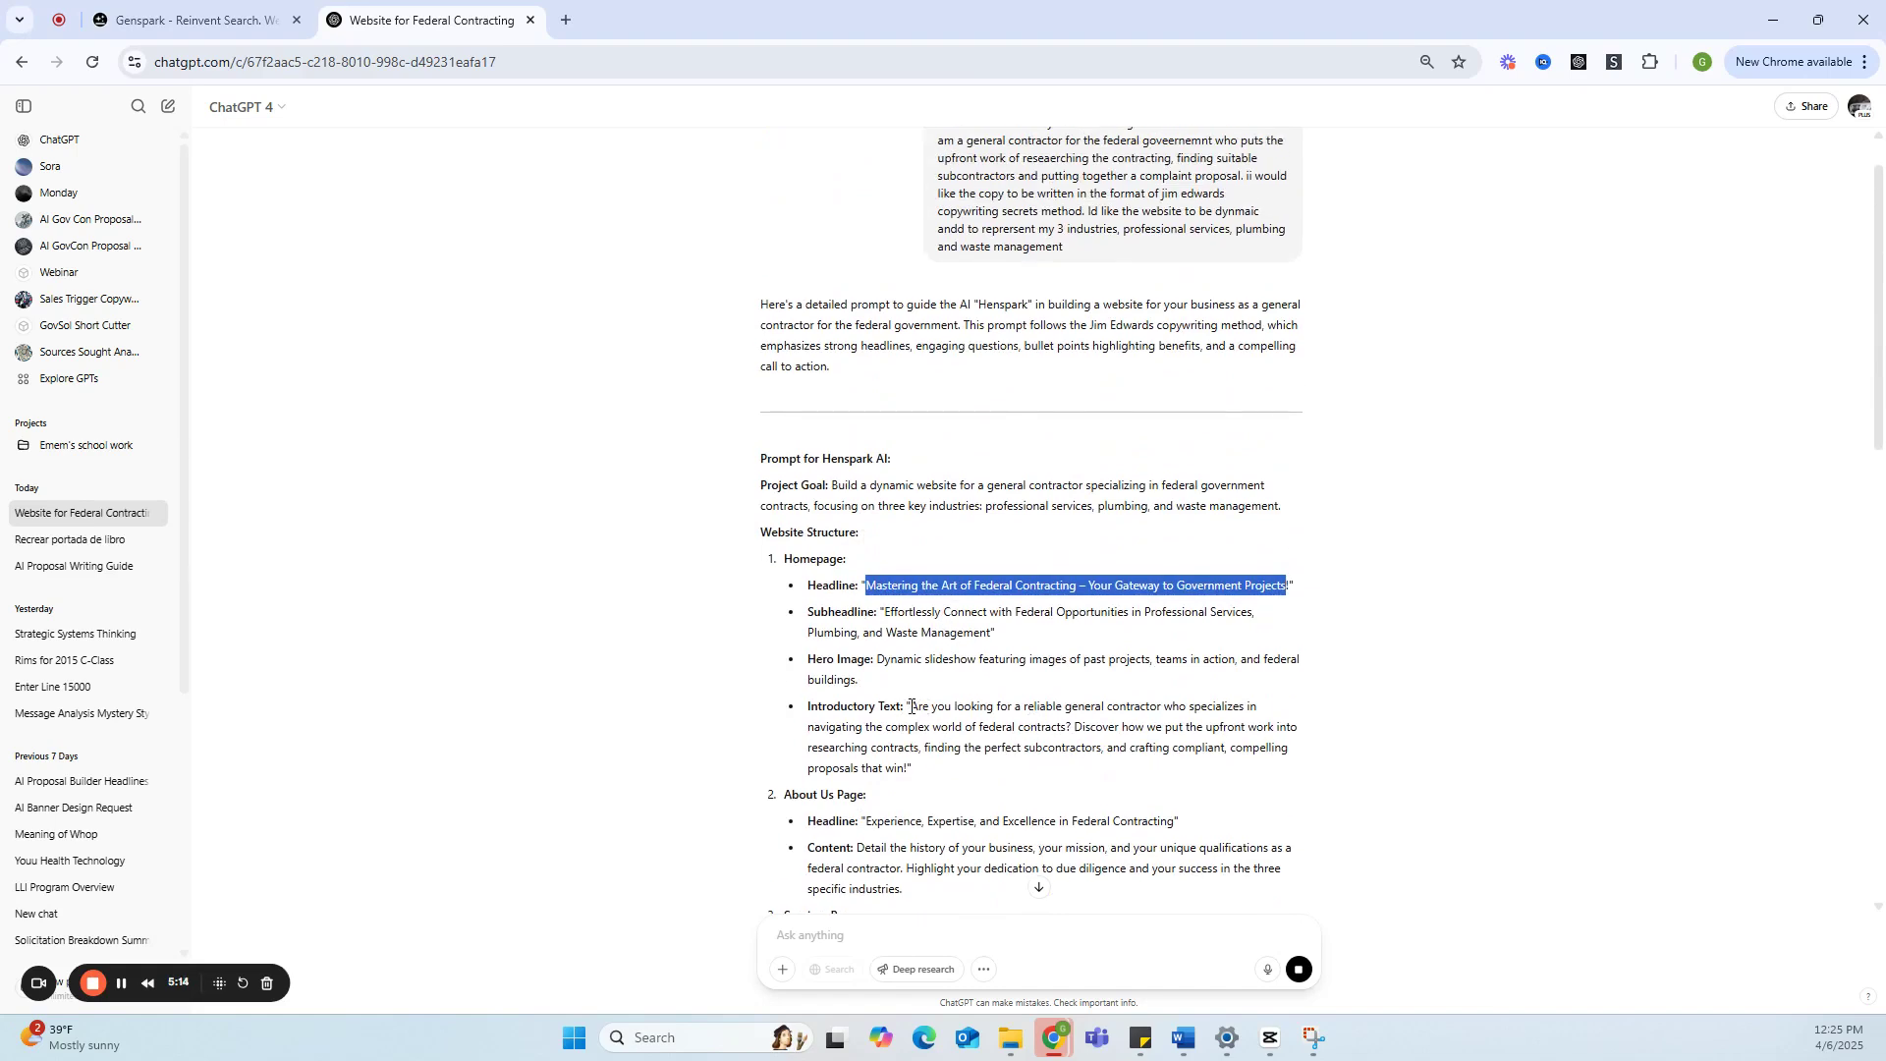
left_click_drag(913, 706, 932, 769)
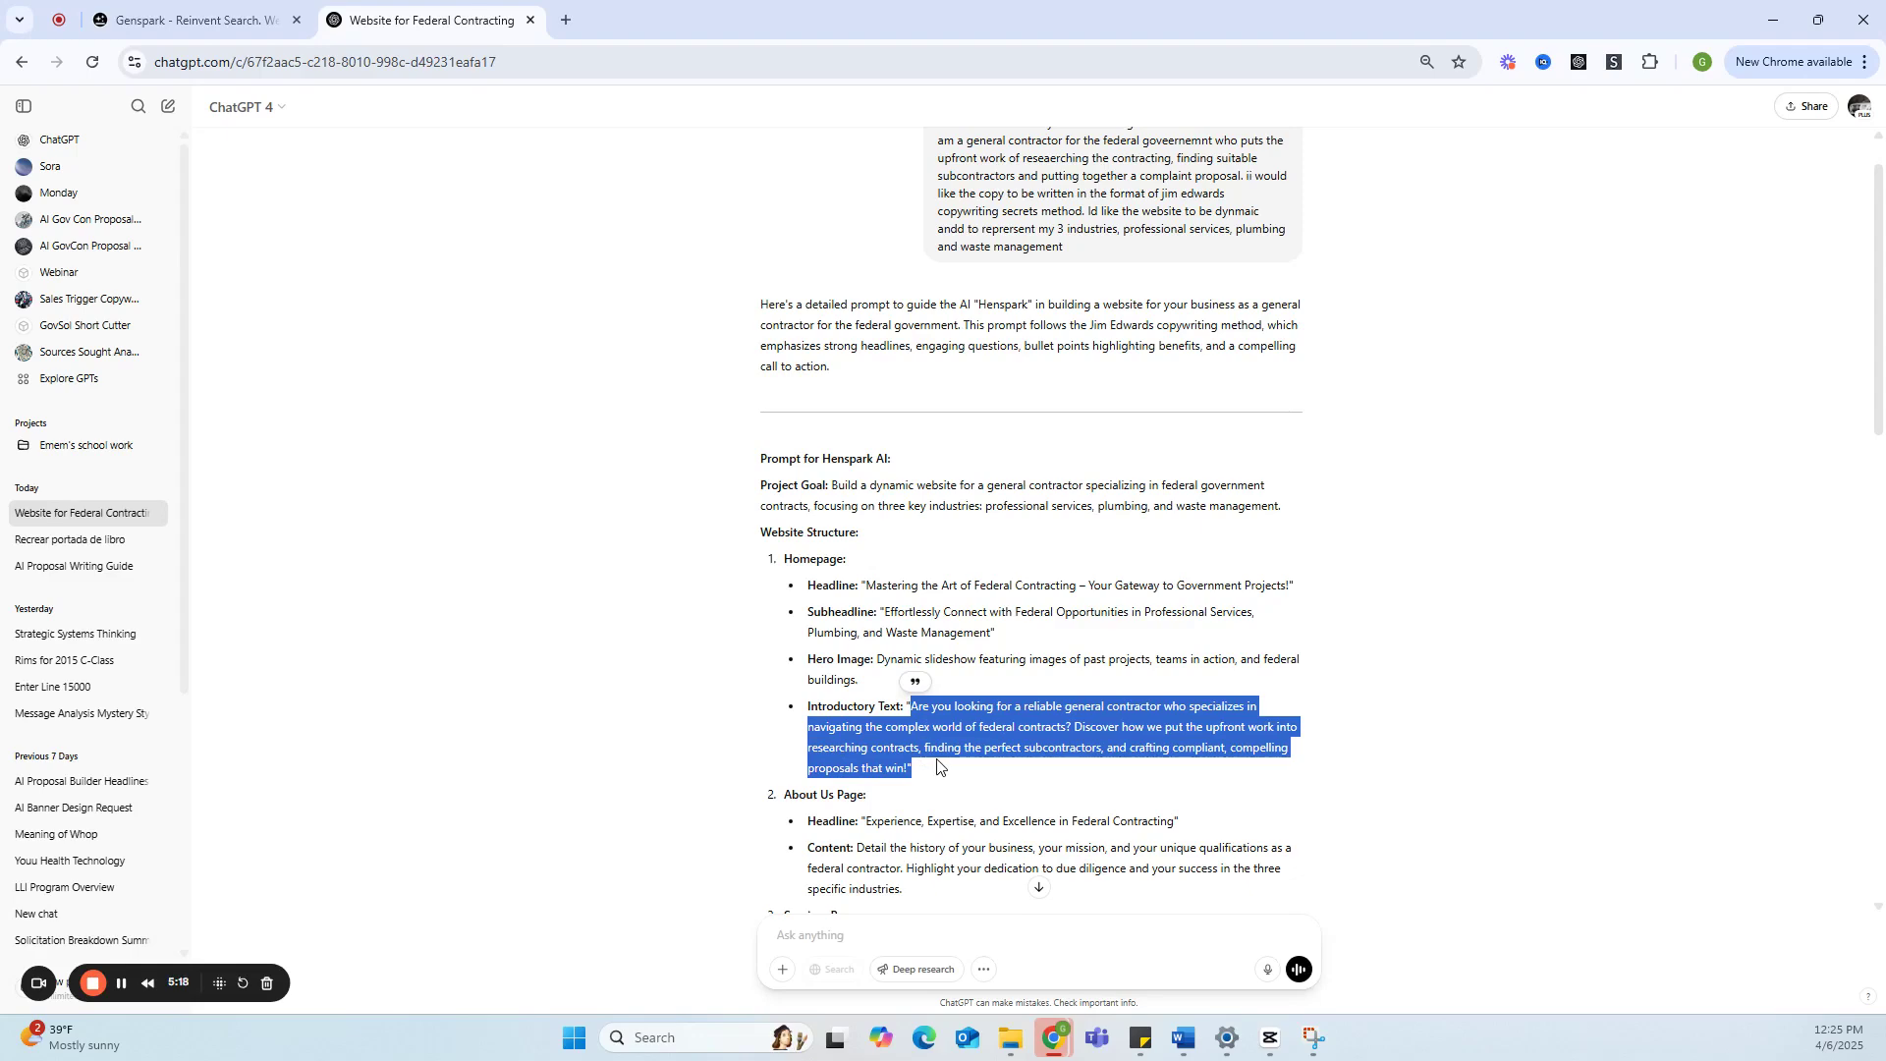
scroll(938, 767, "down", 15)
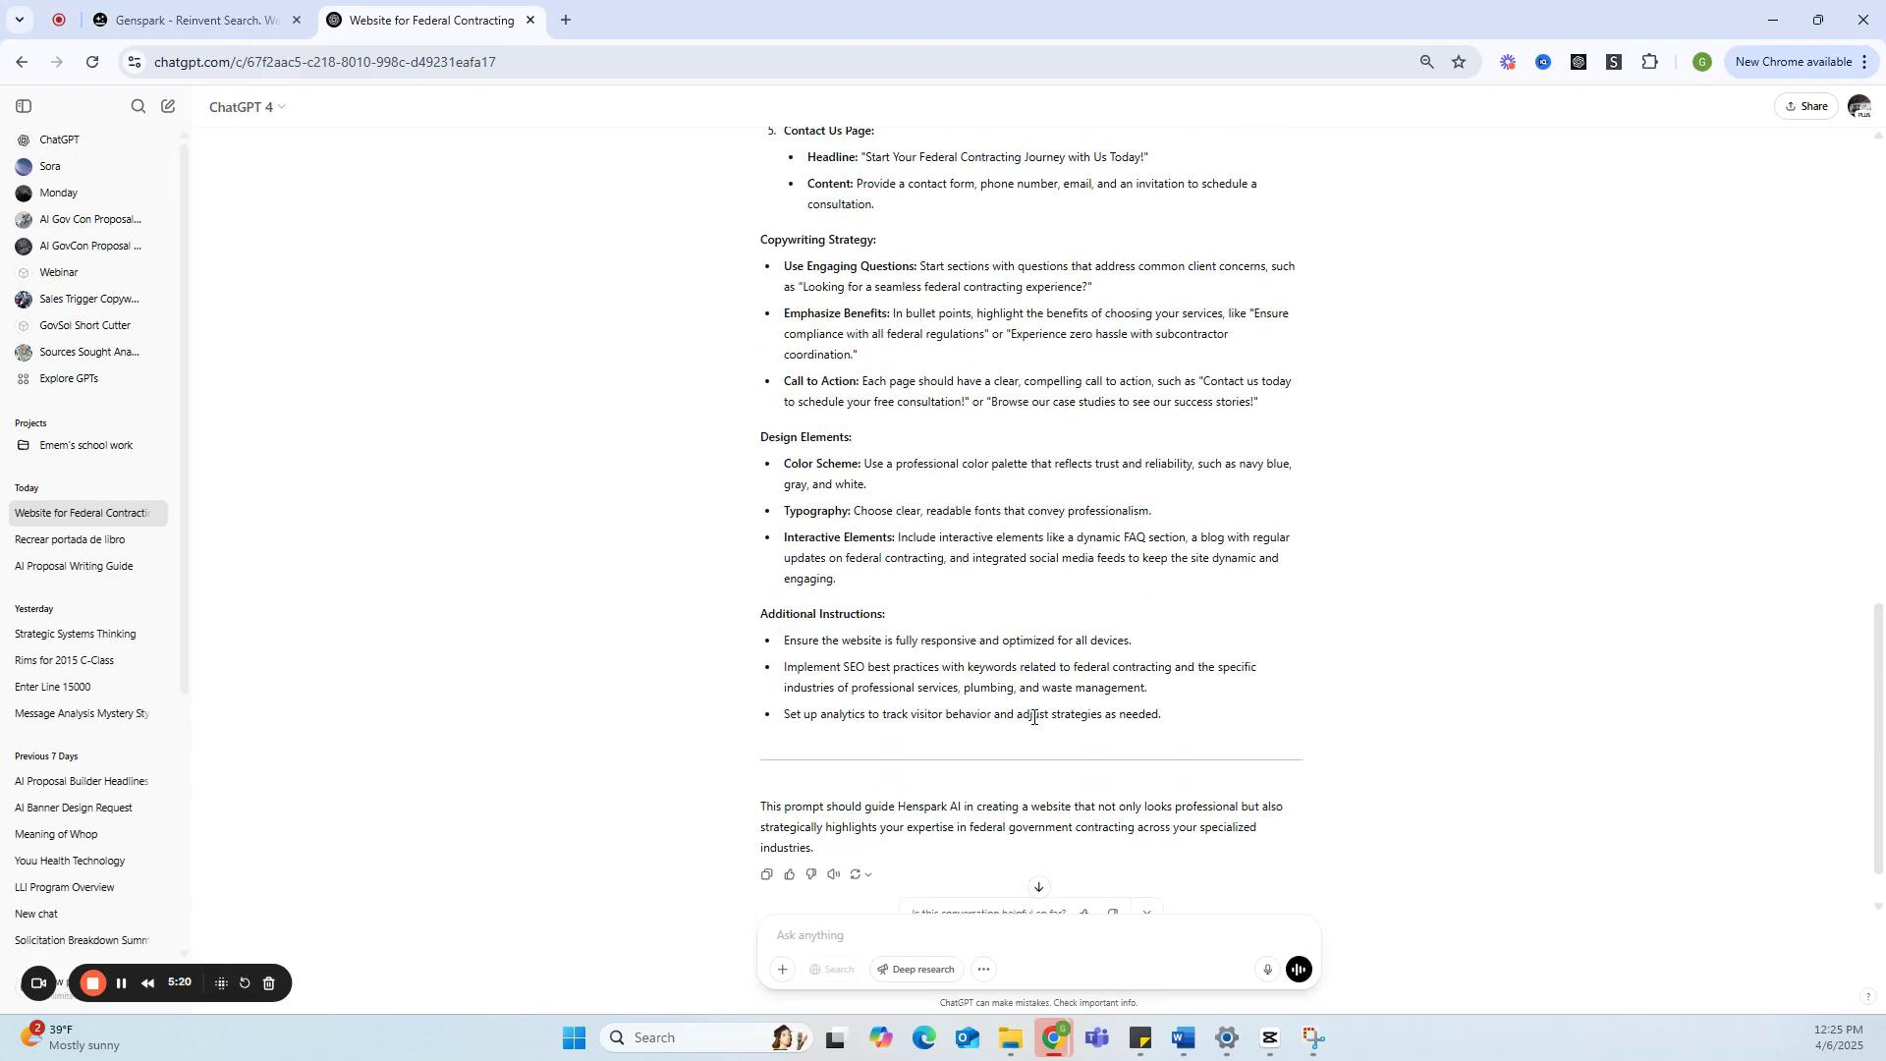
scroll(956, 657, "up", 15)
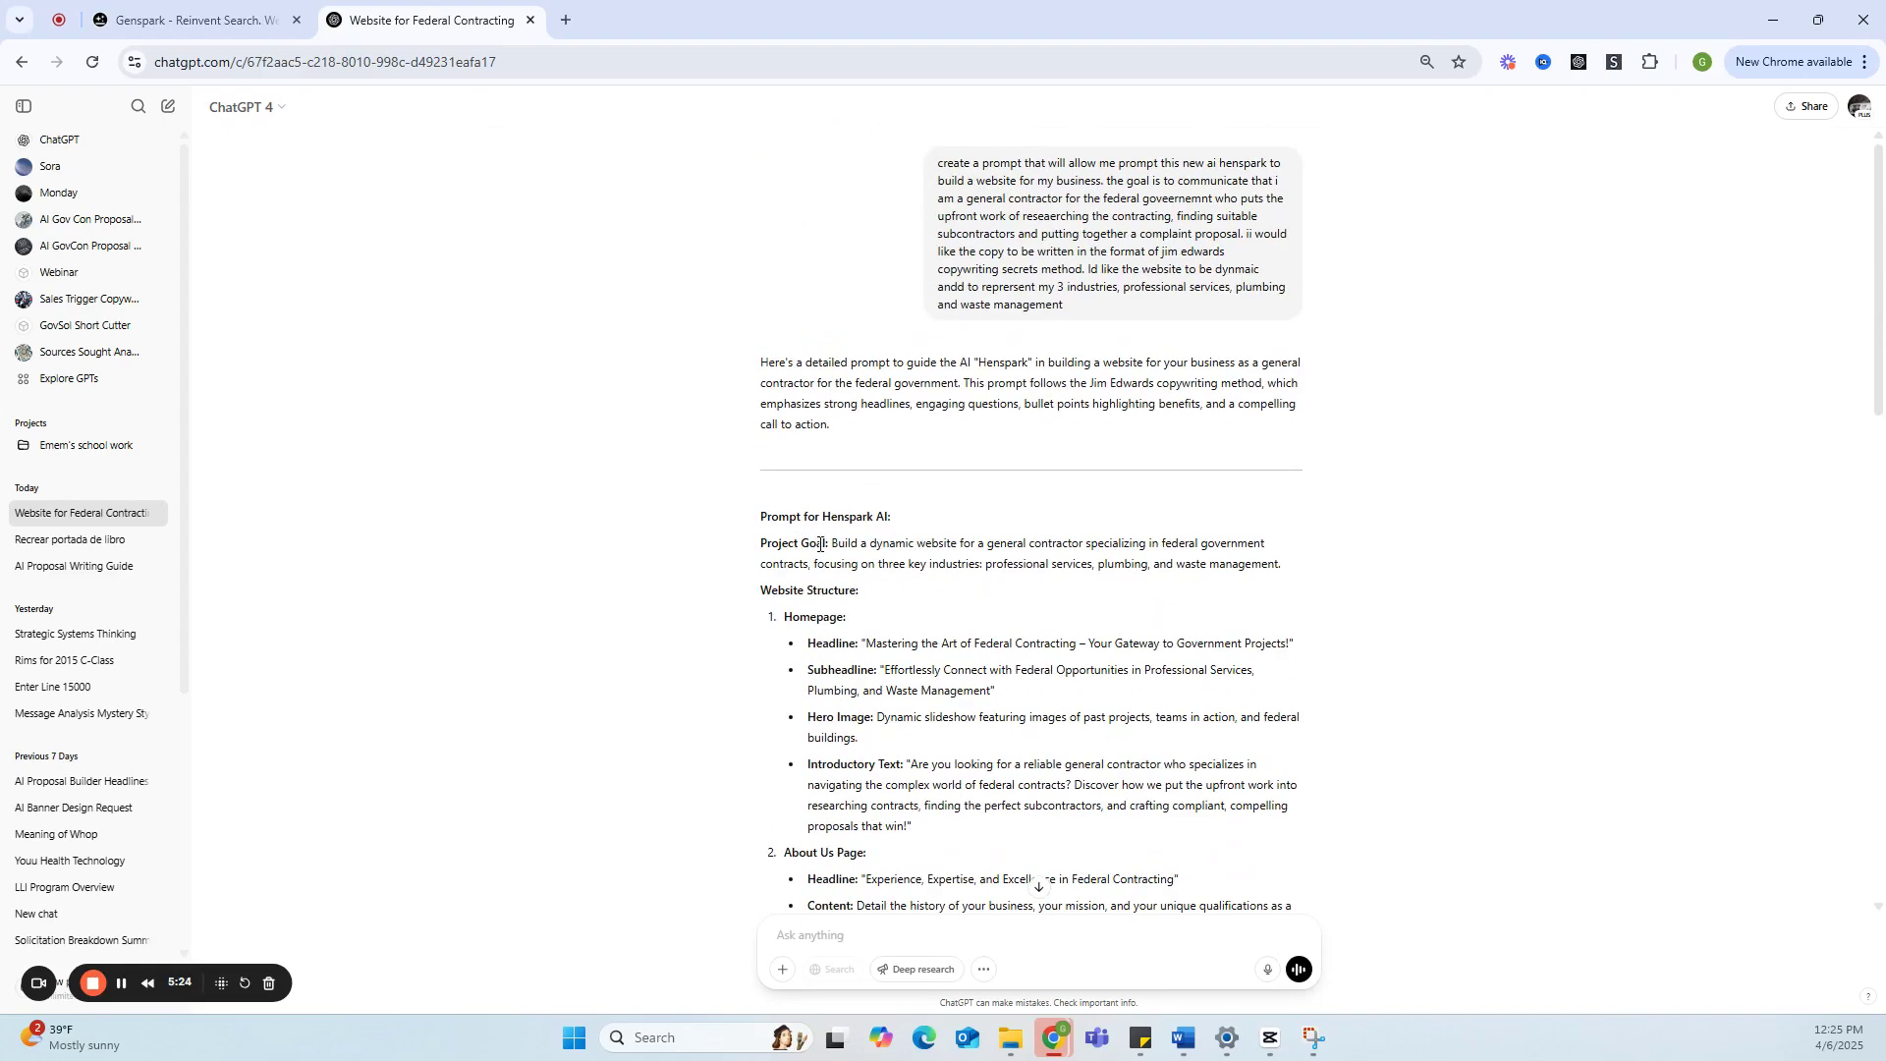
left_click_drag(831, 543, 1156, 688)
right_click(999, 603)
left_click(1049, 627)
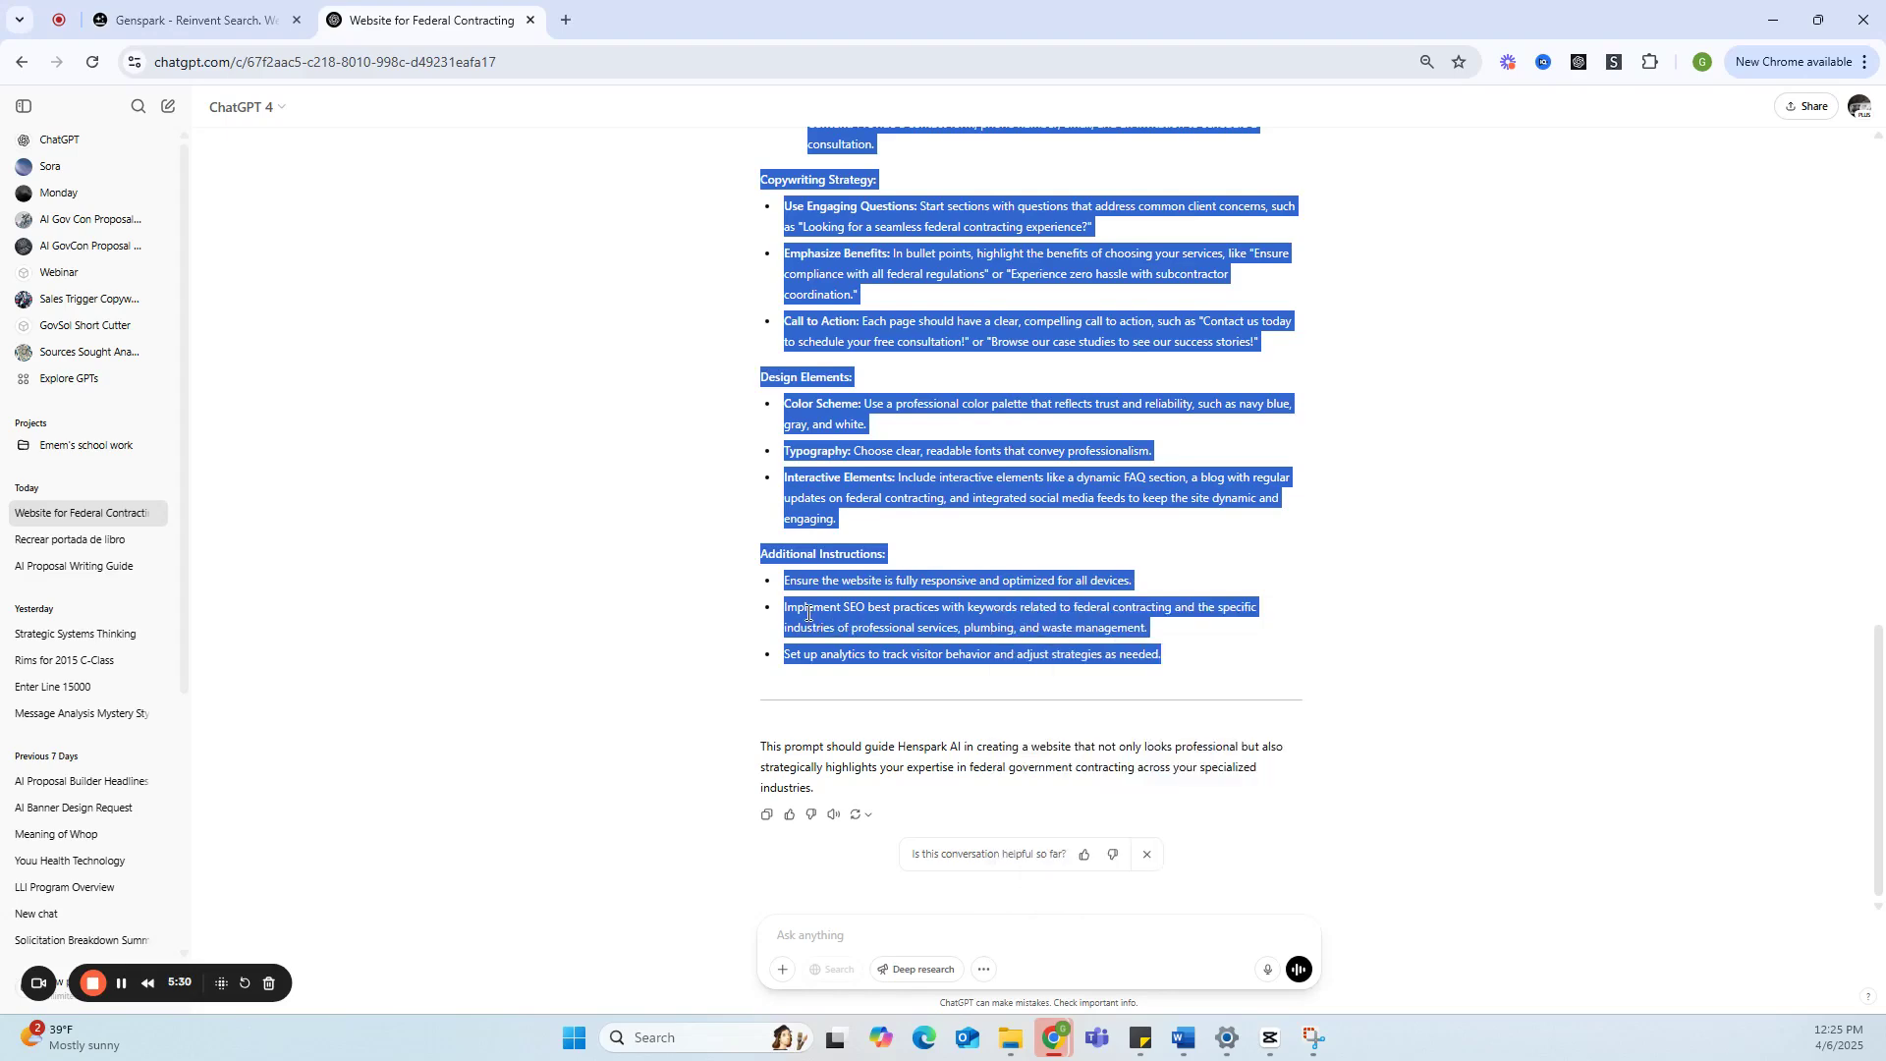
Paste the copied federal contracting website brief into Genspark Super Agent and submit it.
left_click(246, 21)
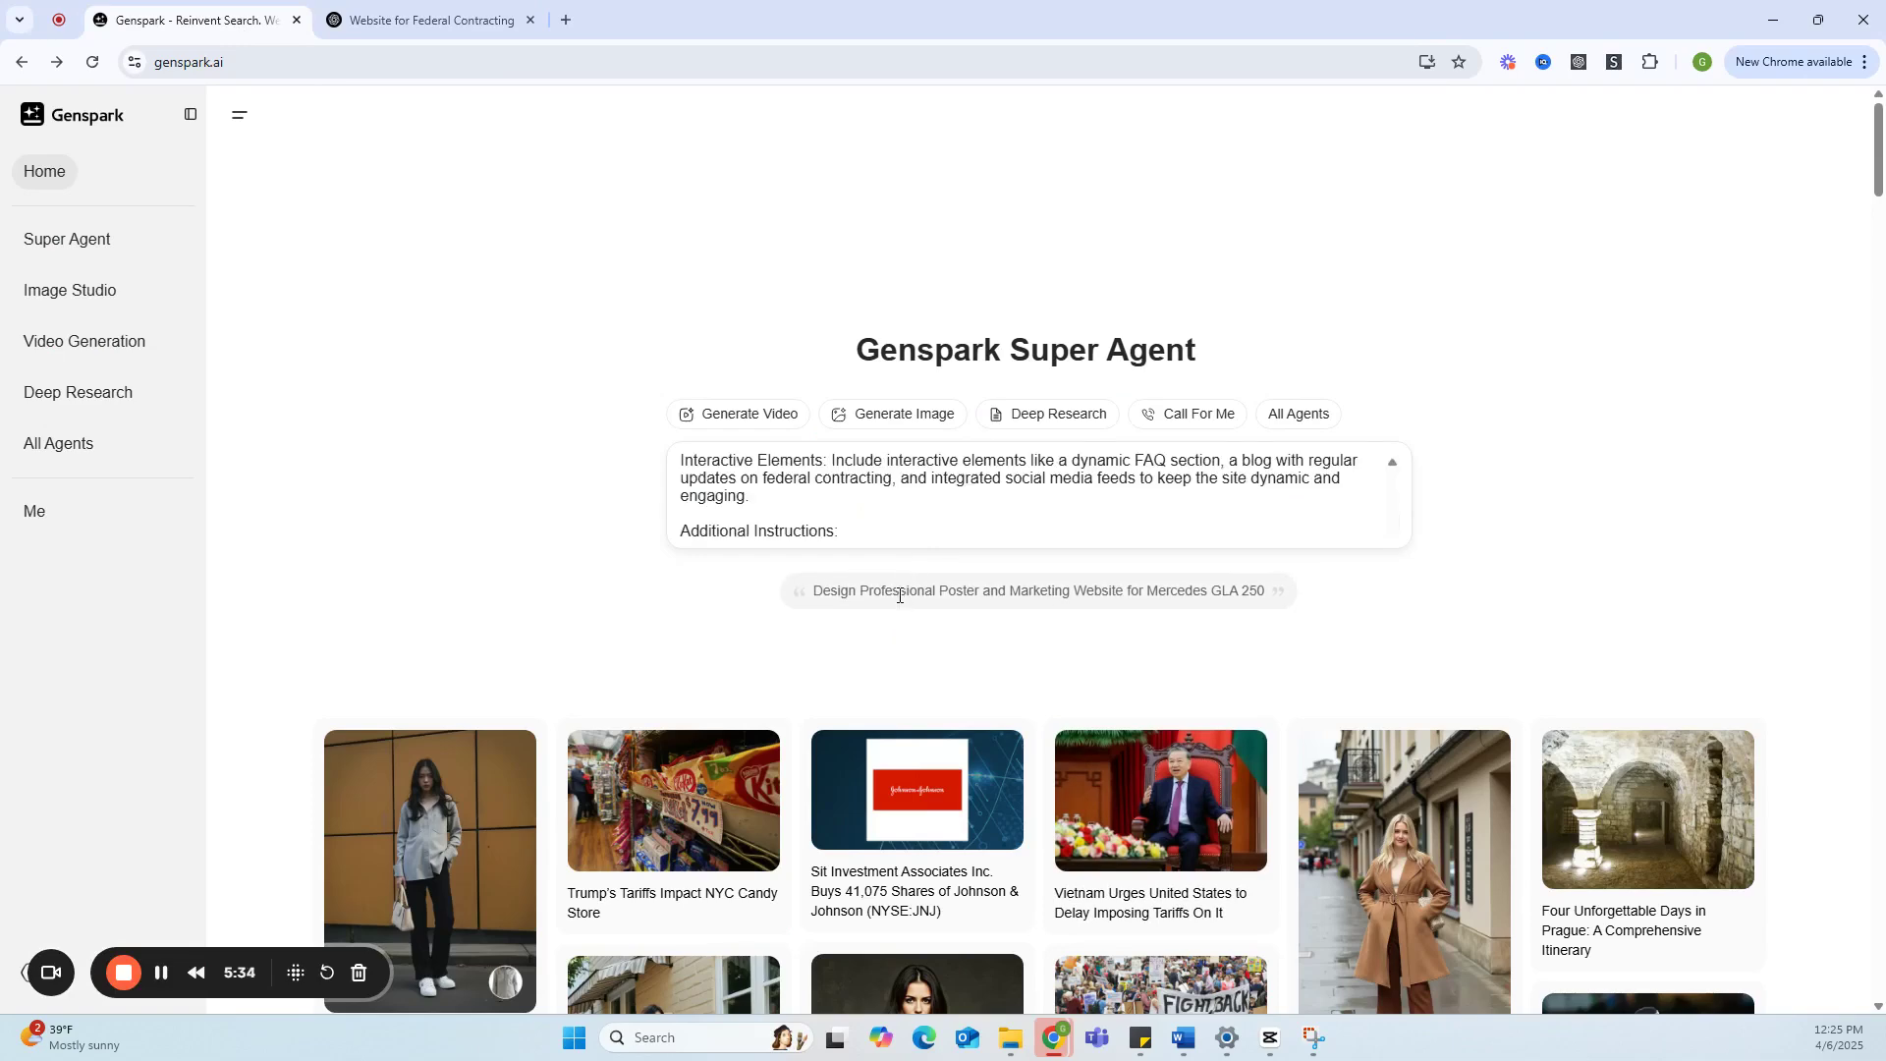
key("ctrl+v")
key("Return")
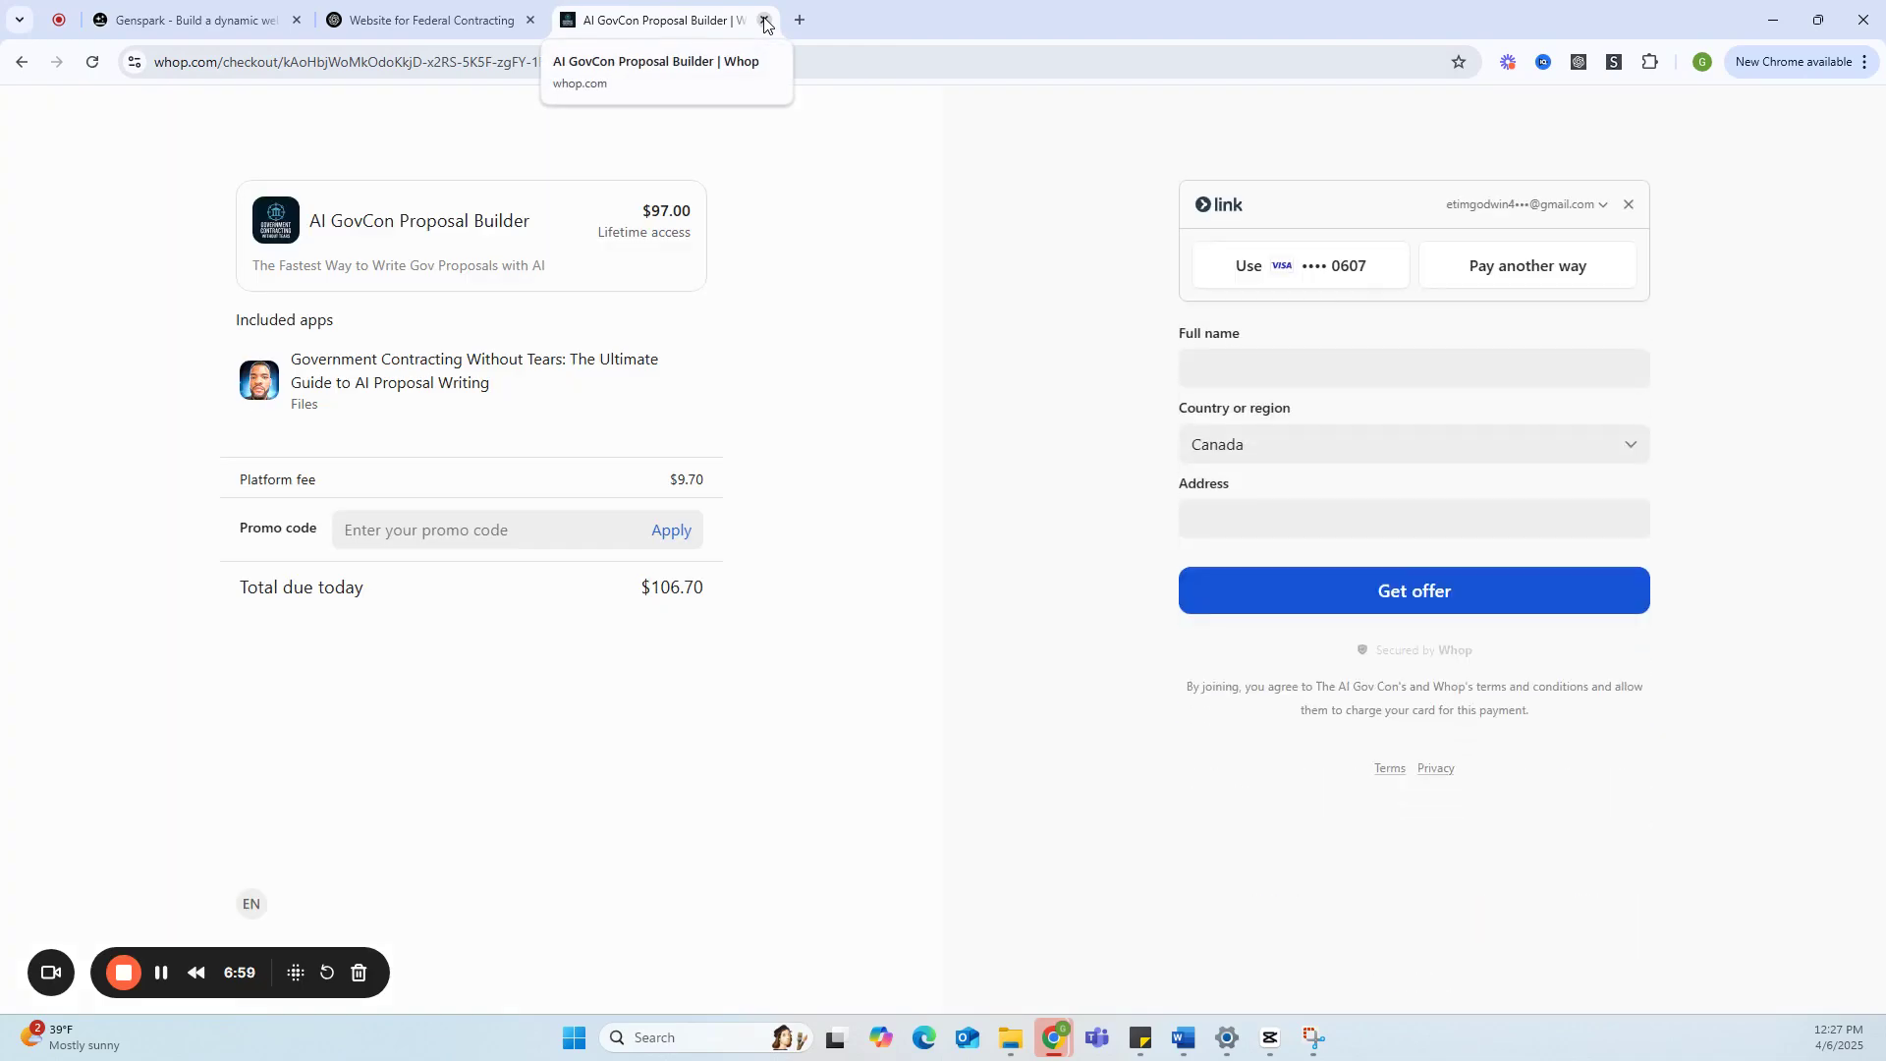
Close the AI GovCon Proposal Builder checkout tab.
left_click(765, 20)
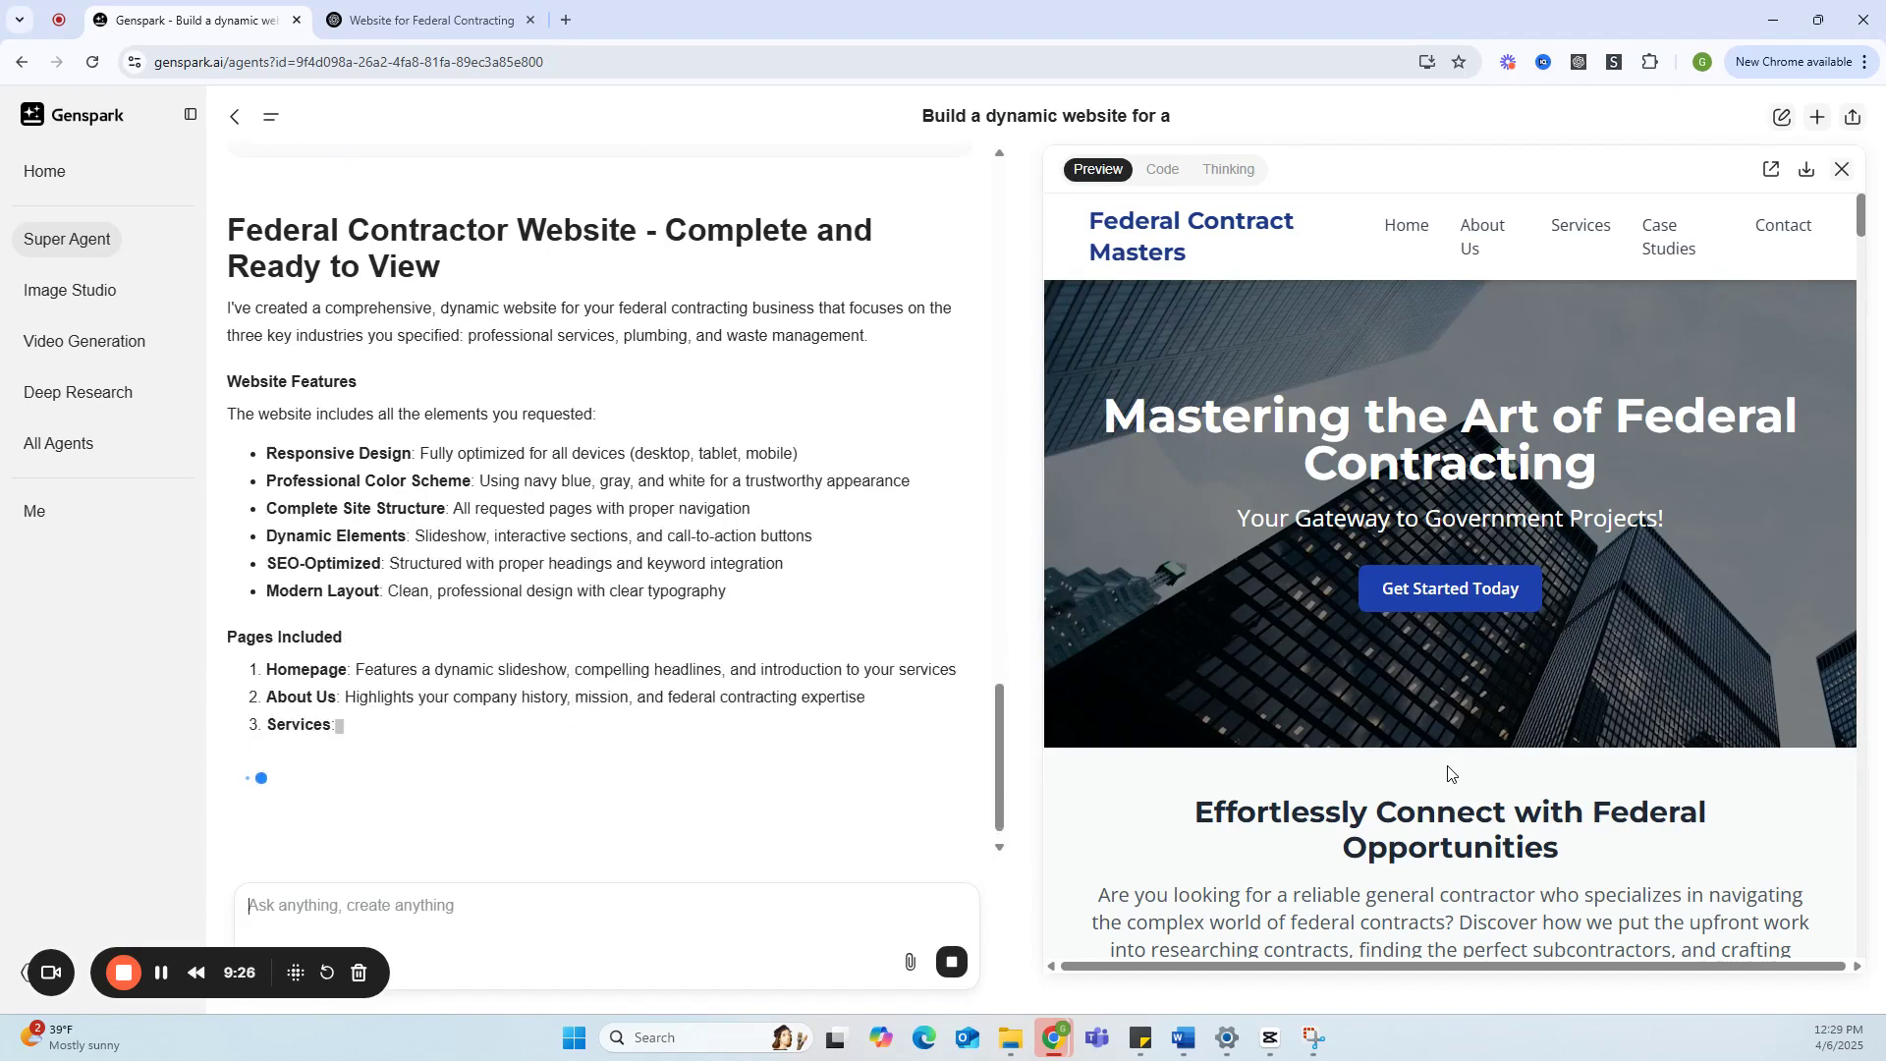
Open the Federal Contract Masters site full-page and follow its Get Started Today button.
left_click(1771, 167)
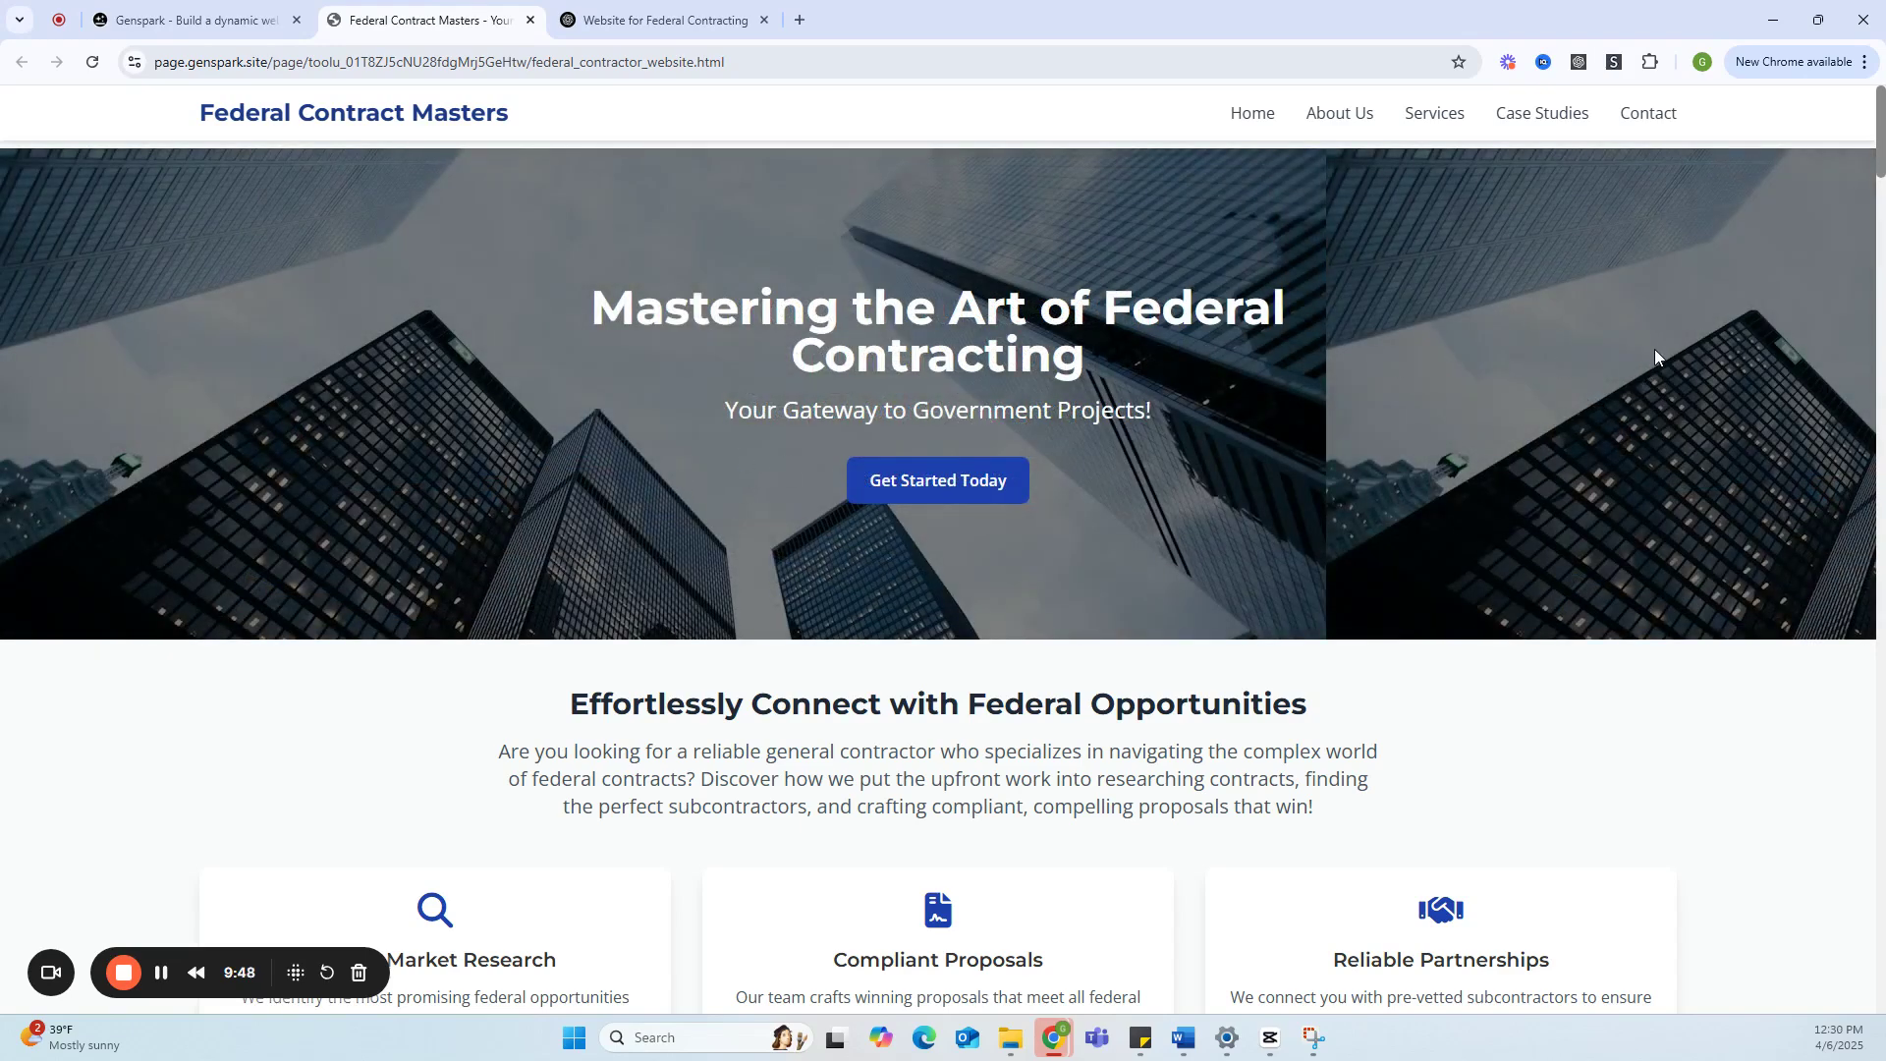
left_click(897, 487)
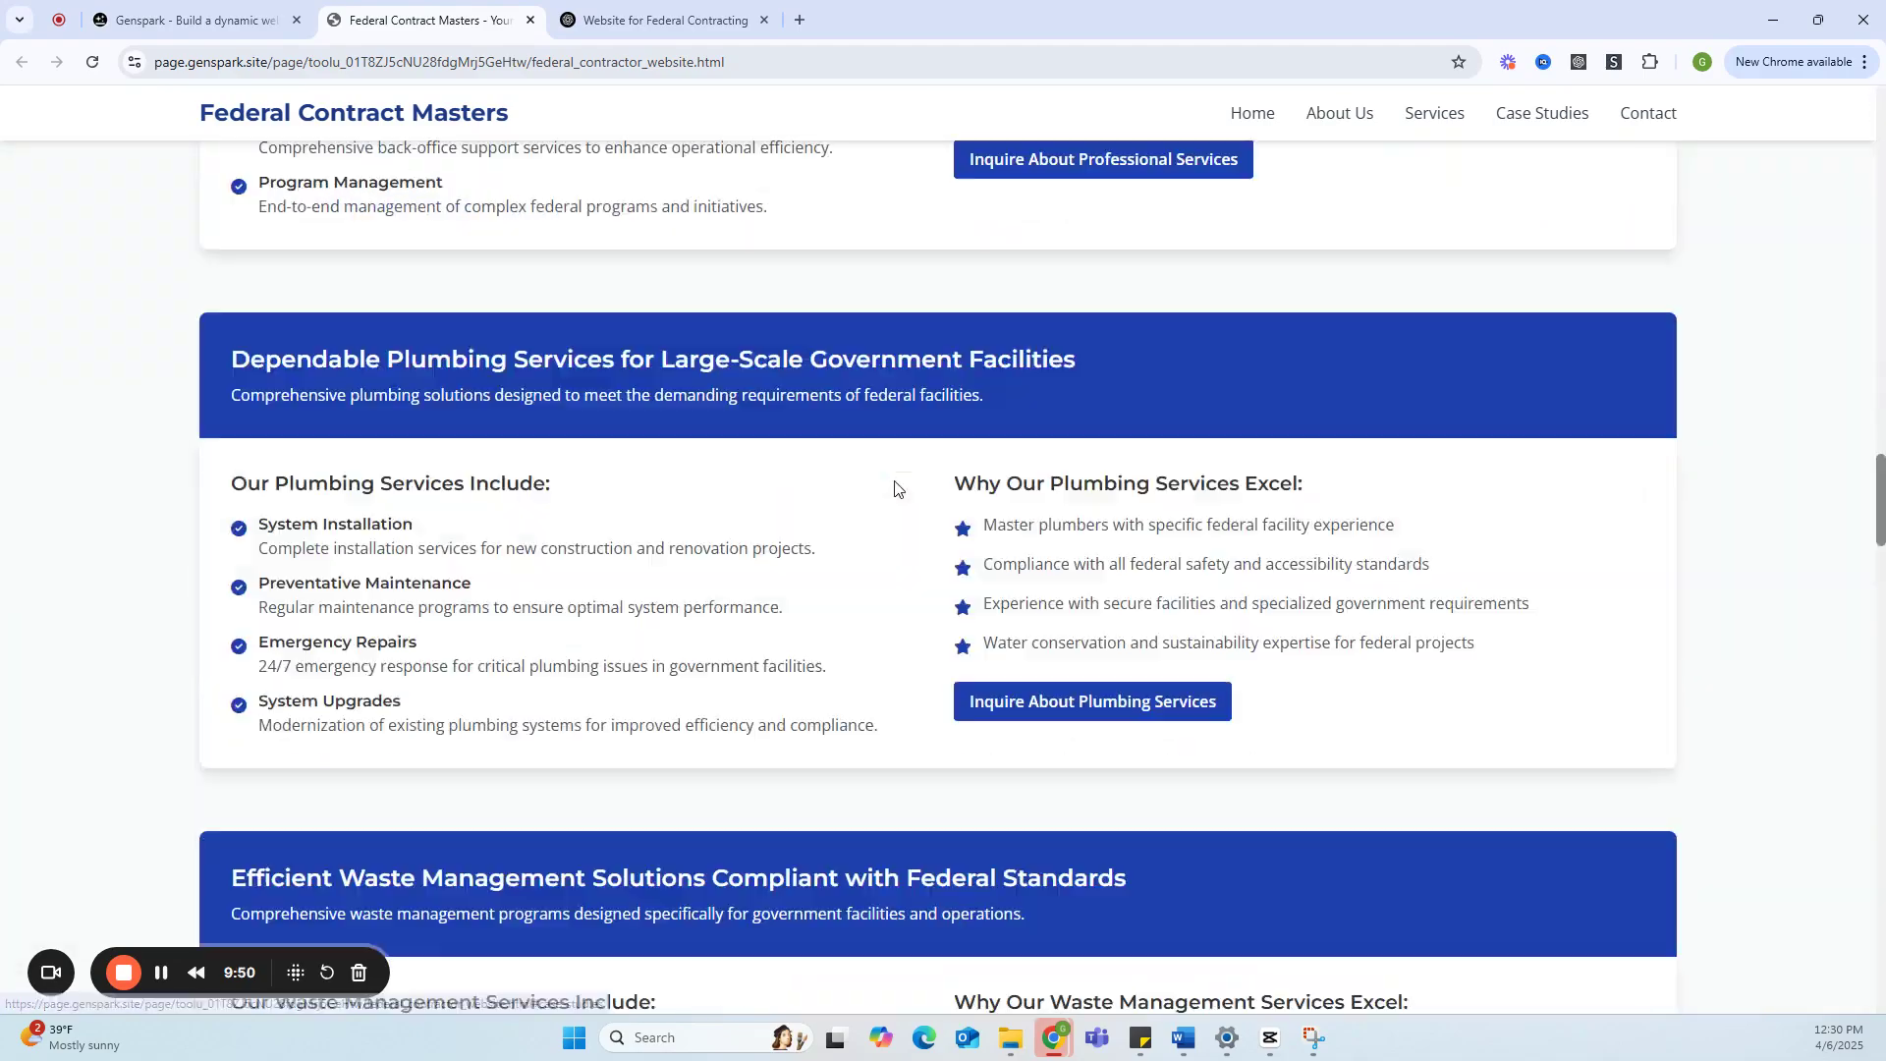
scroll(897, 480, "up", 20)
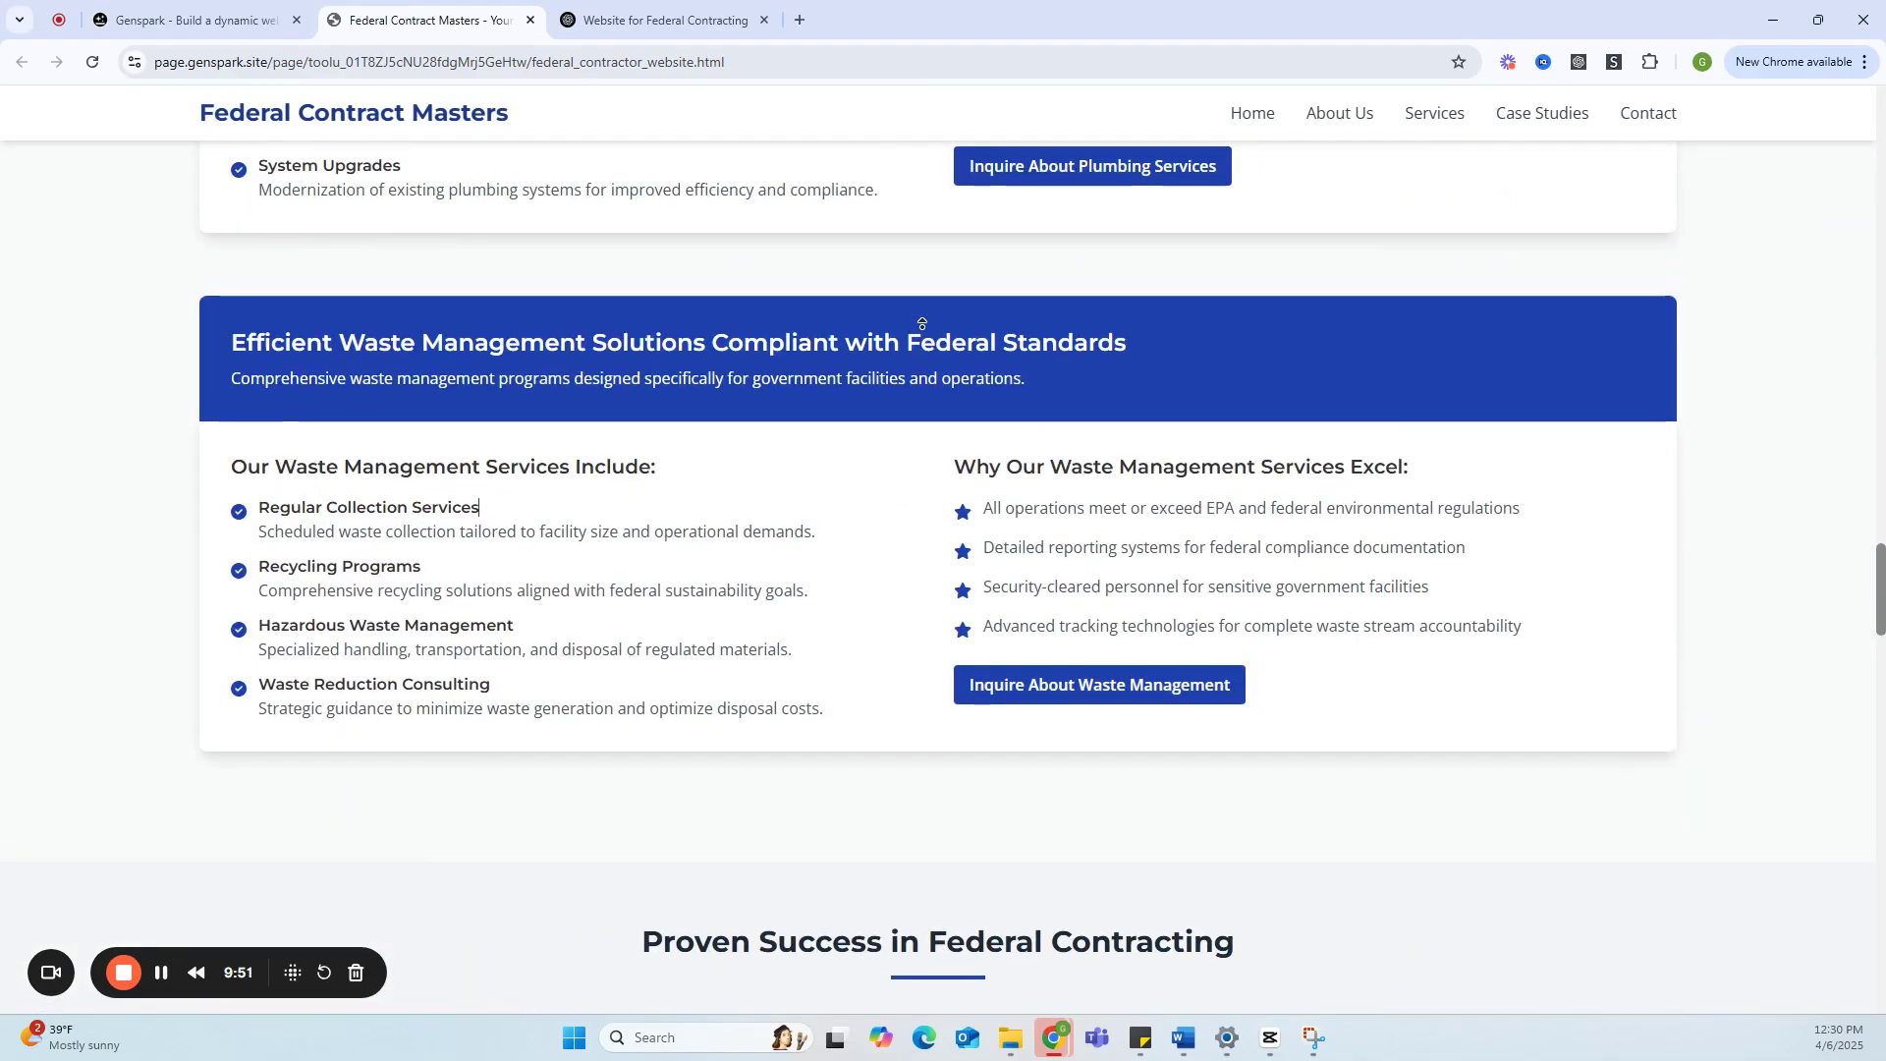
scroll(927, 182, "up", 15)
scroll(884, 295, "down", 4)
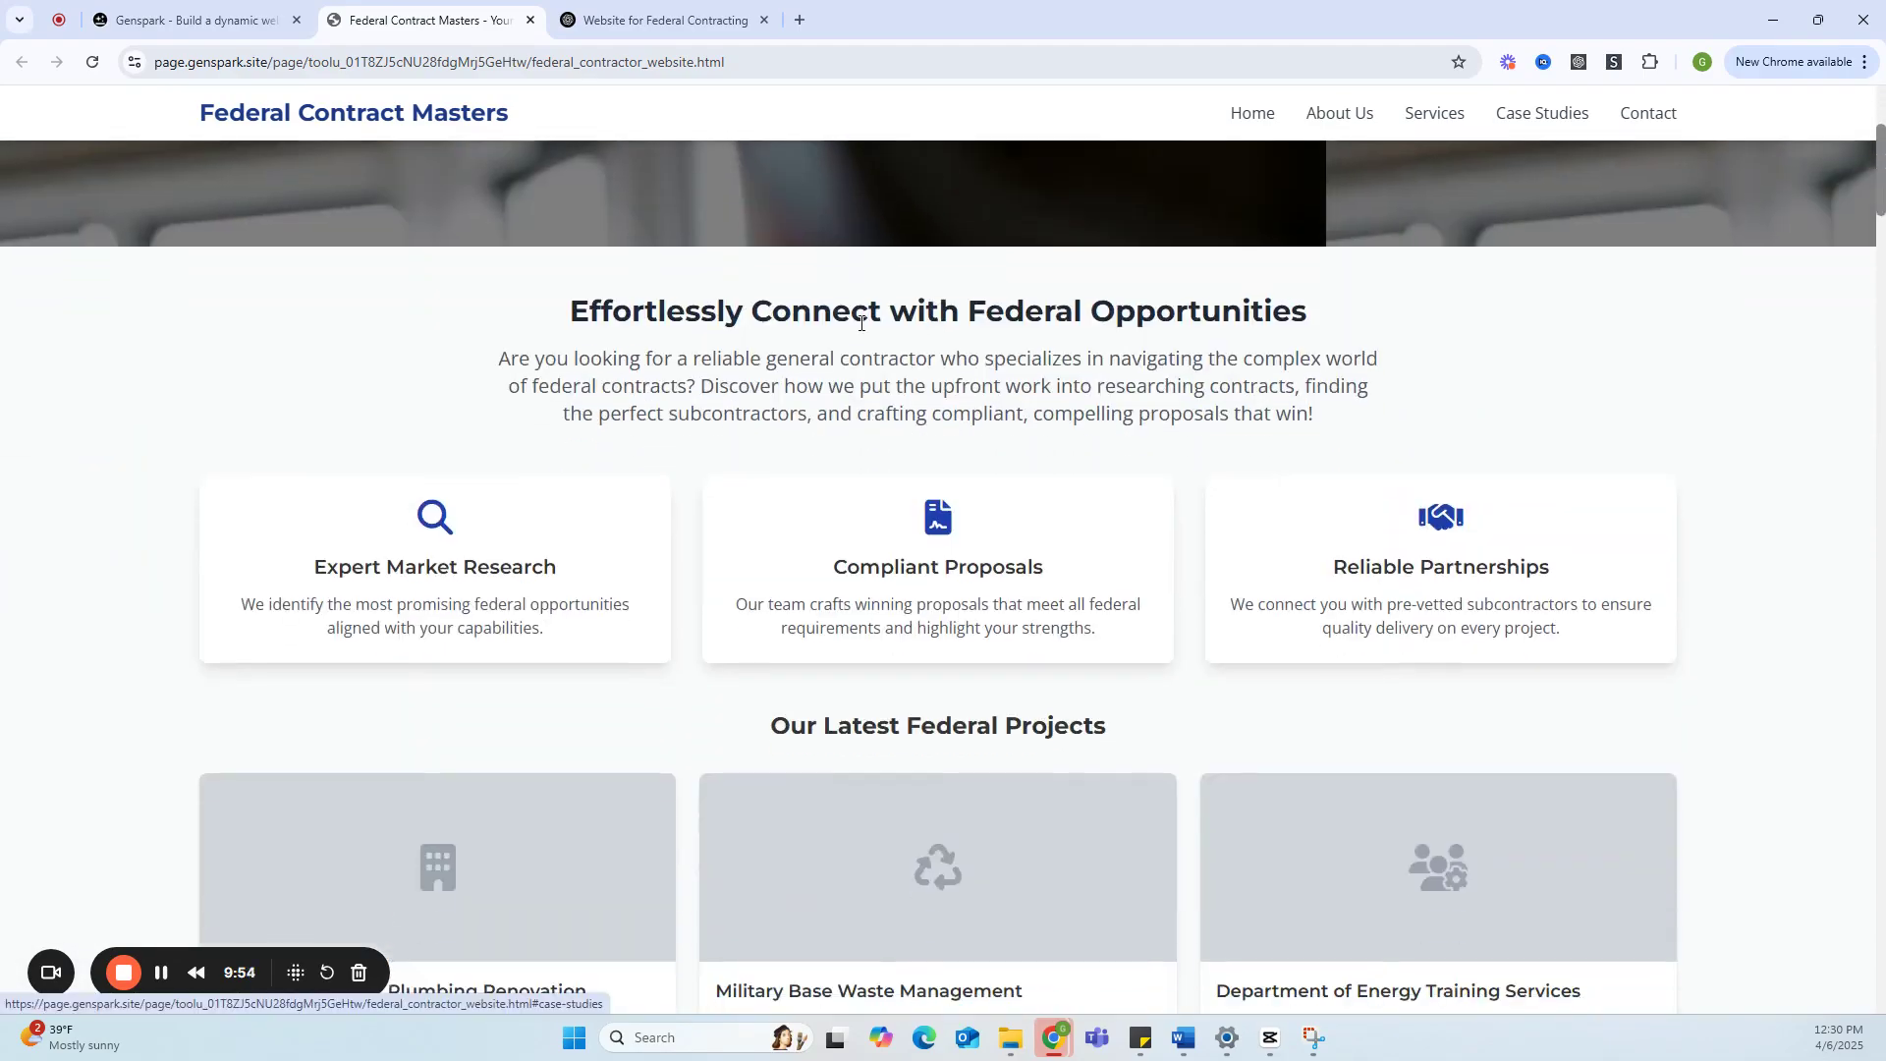
Highlight the 'Effortlessly Connect with Federal Opportunities' heading and its introductory paragraph.
left_click_drag(590, 312, 1297, 313)
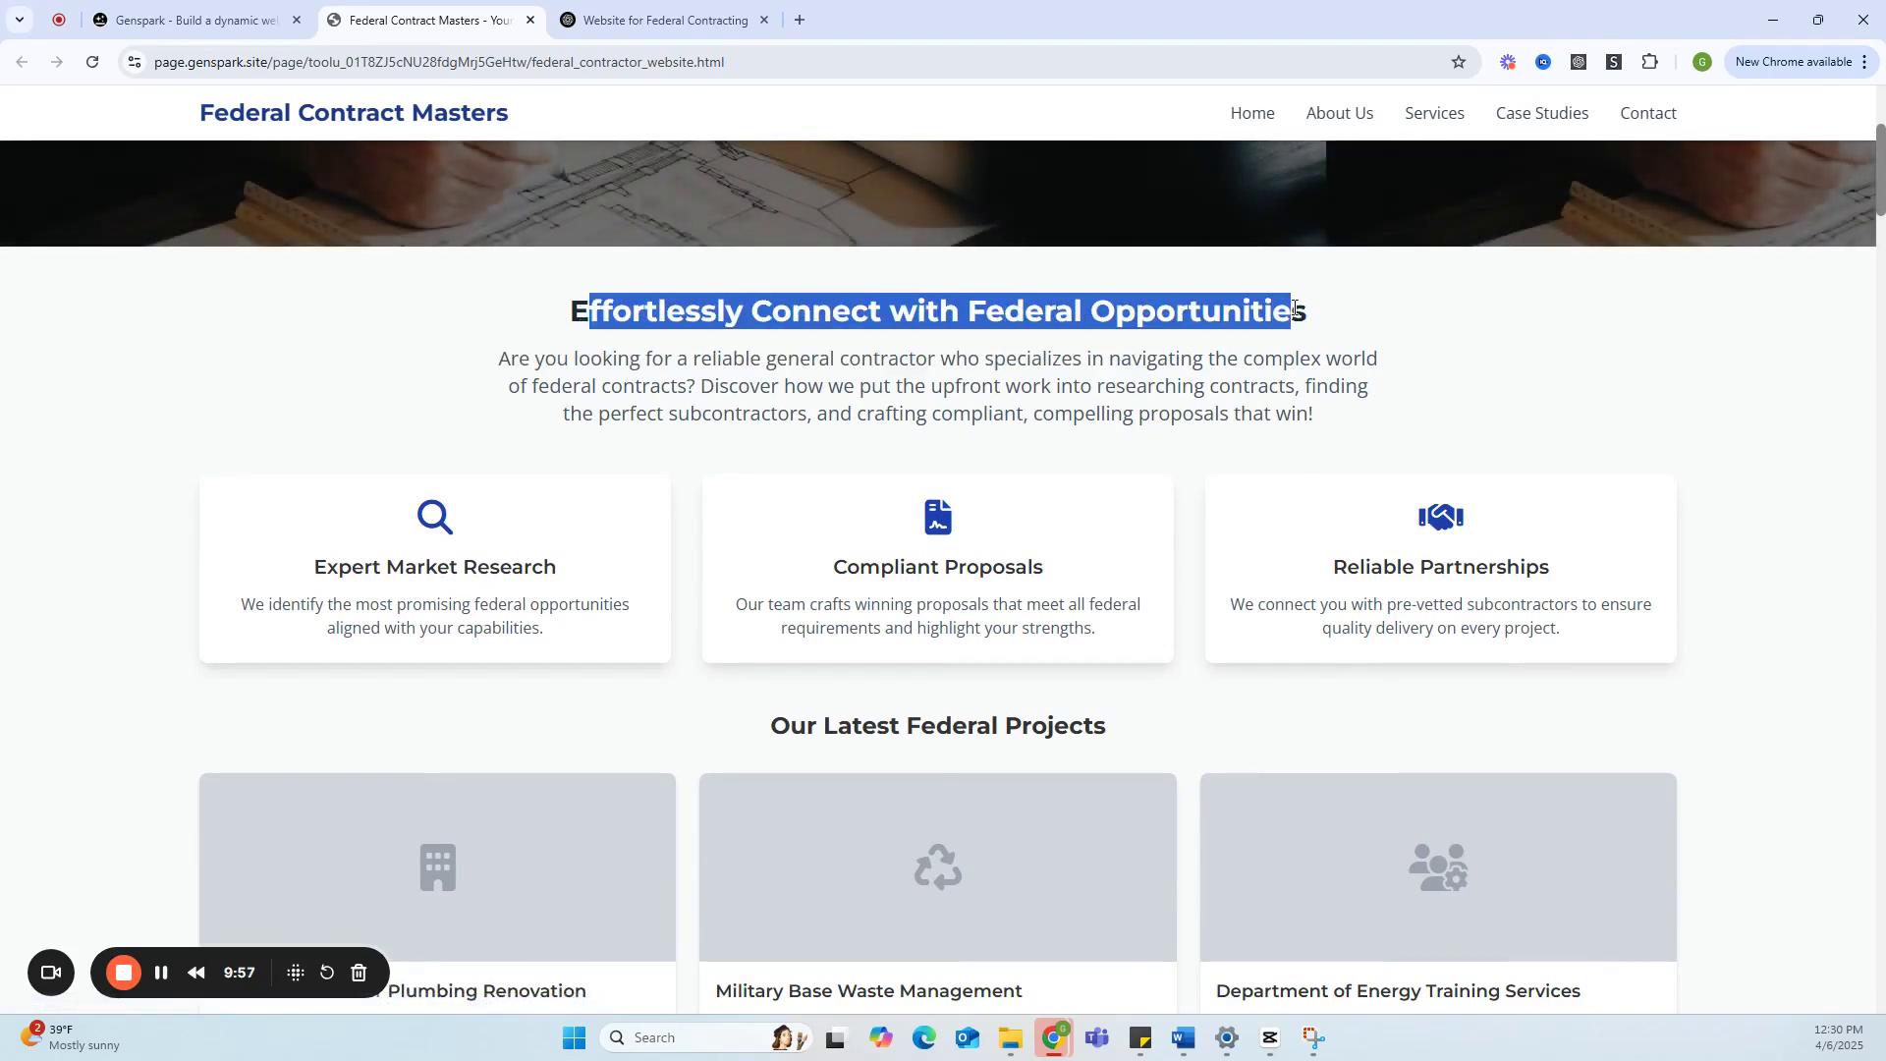
left_click(644, 358)
left_click_drag(501, 359, 1326, 417)
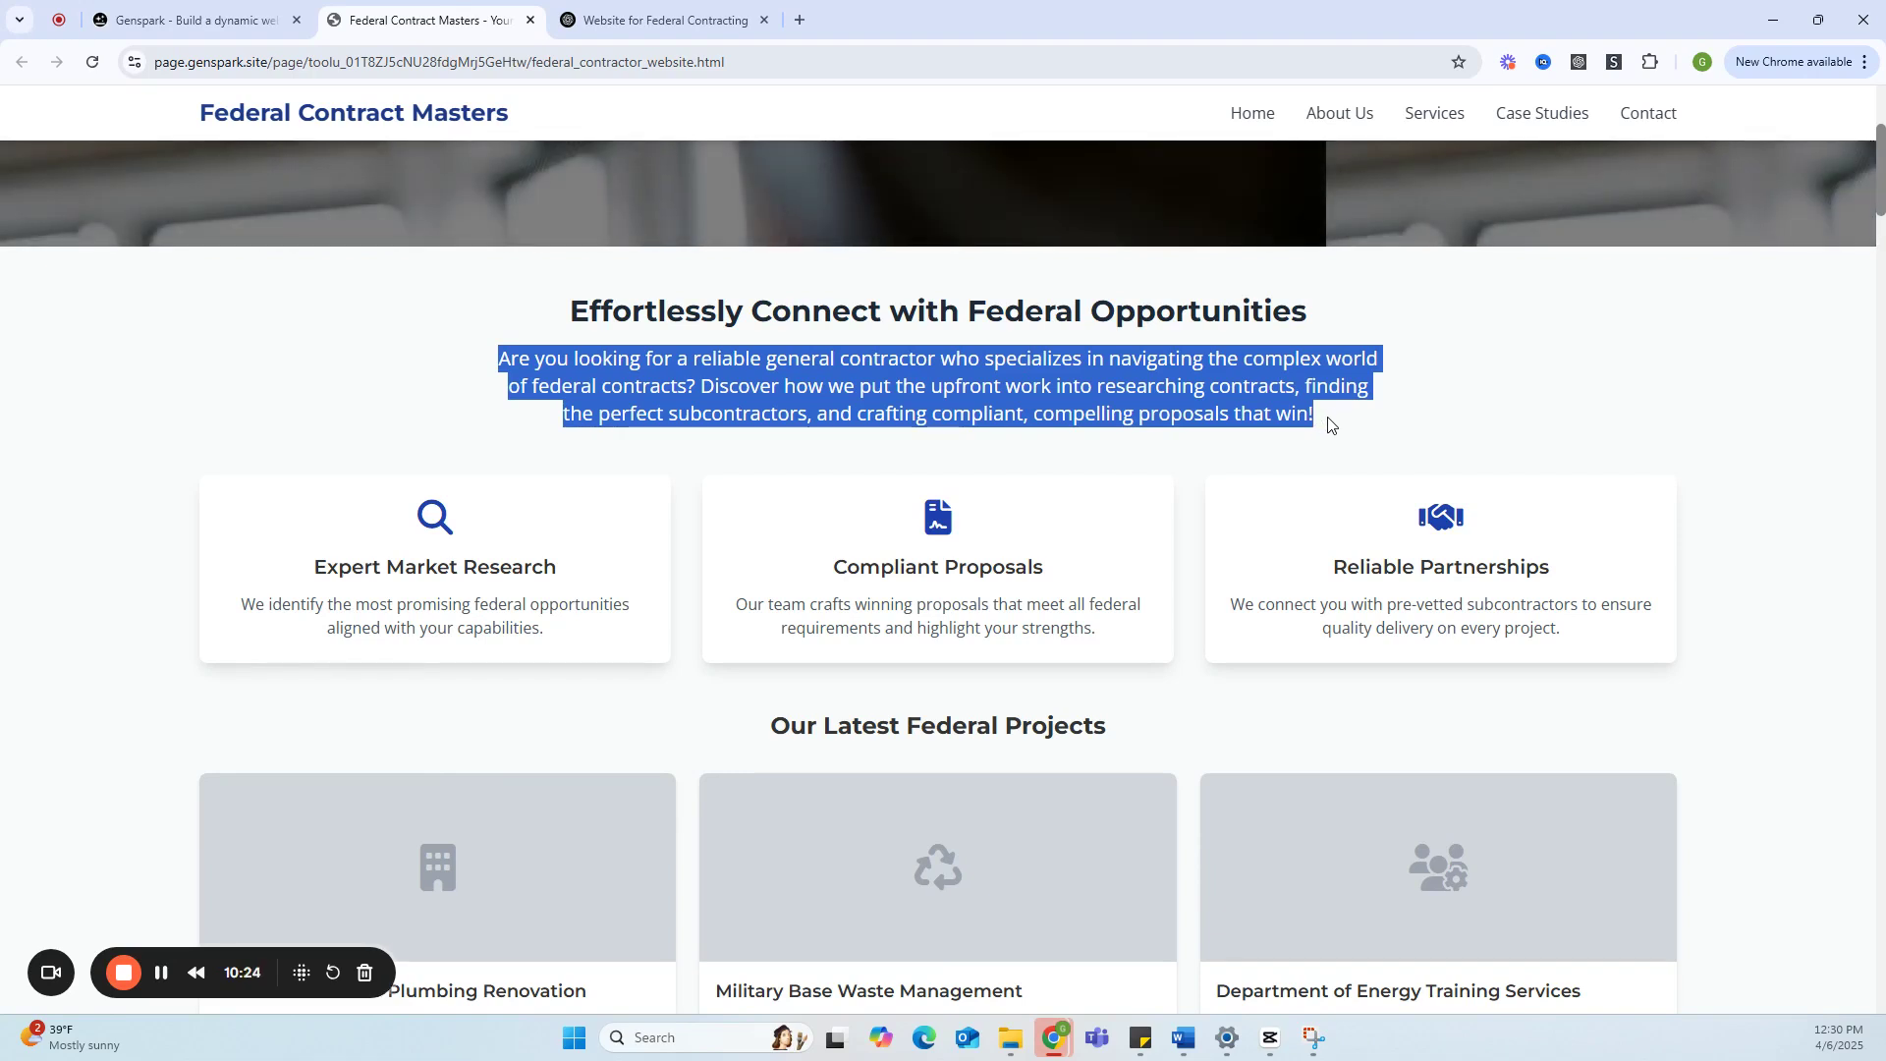
scroll(1293, 459, "down", 1)
scroll(1278, 454, "down", 2)
left_click(1179, 410)
scroll(1179, 411, "up", 2)
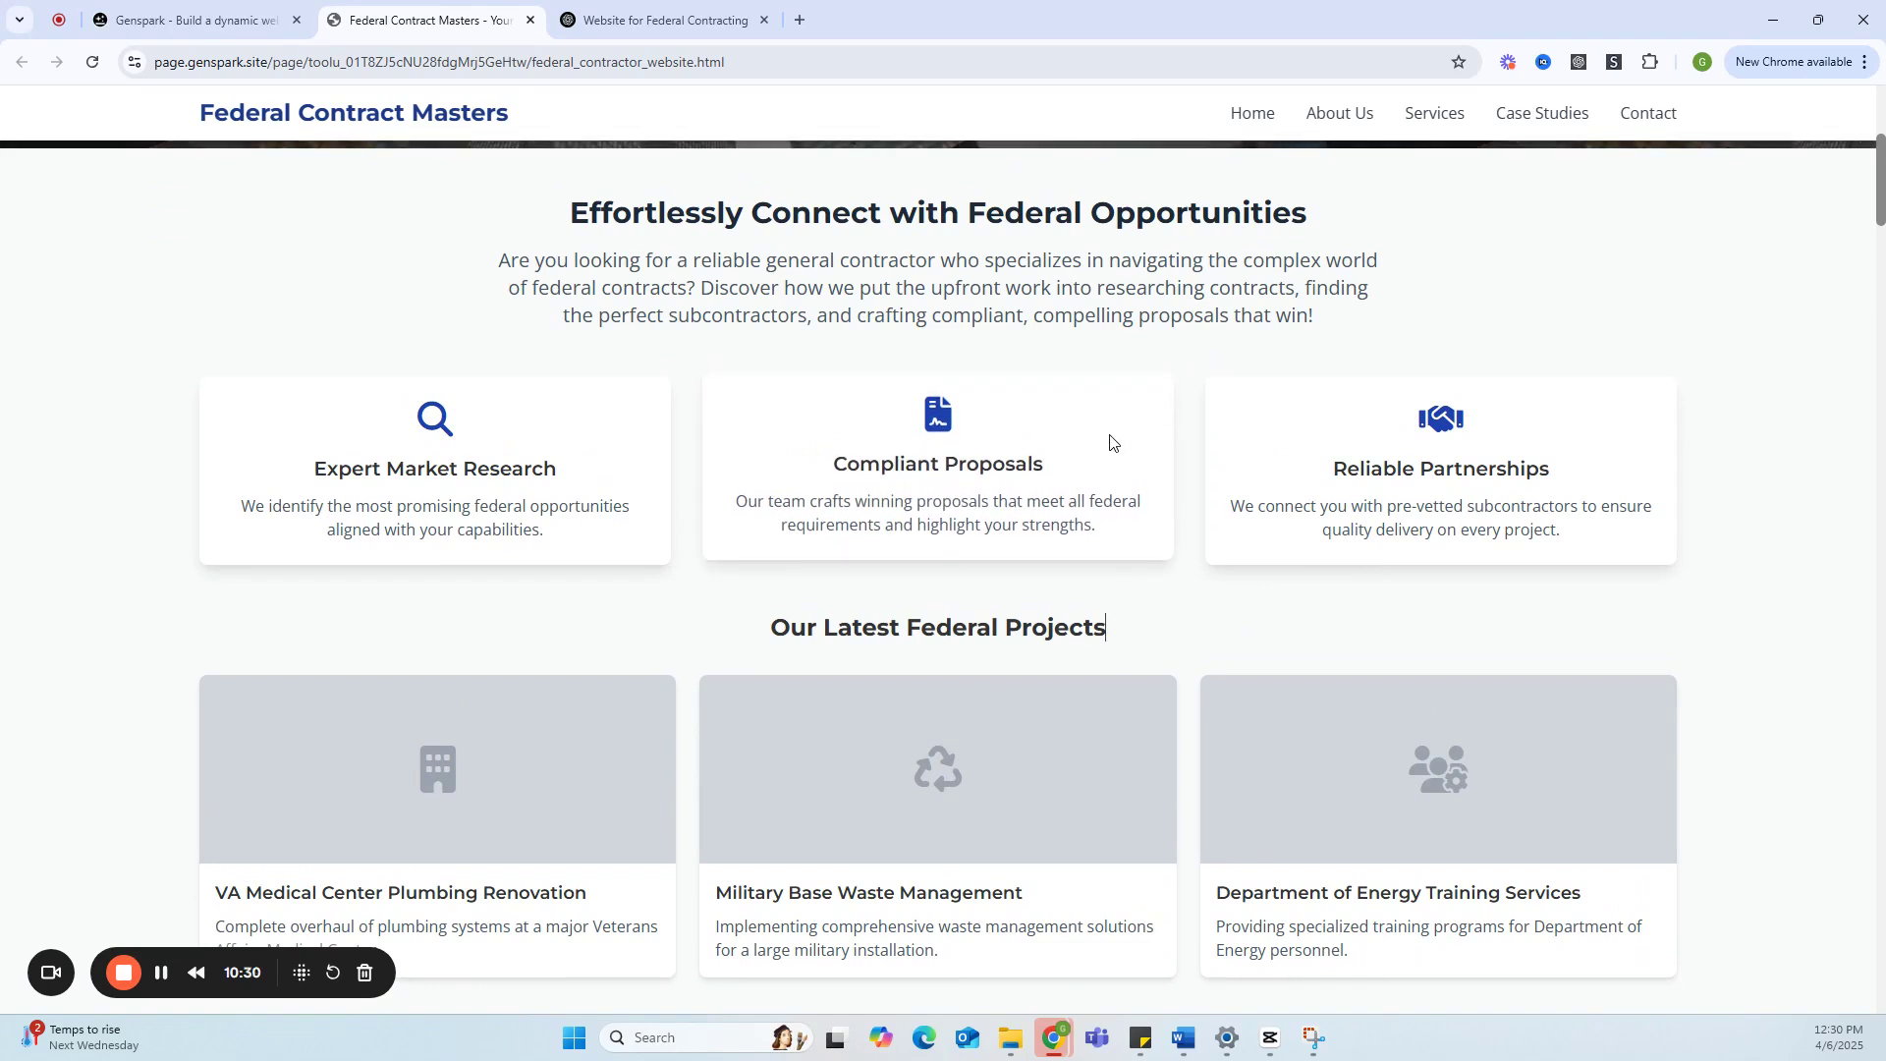
left_click_drag(533, 288, 299, 362)
left_click(157, 454)
left_click_drag(300, 469, 549, 529)
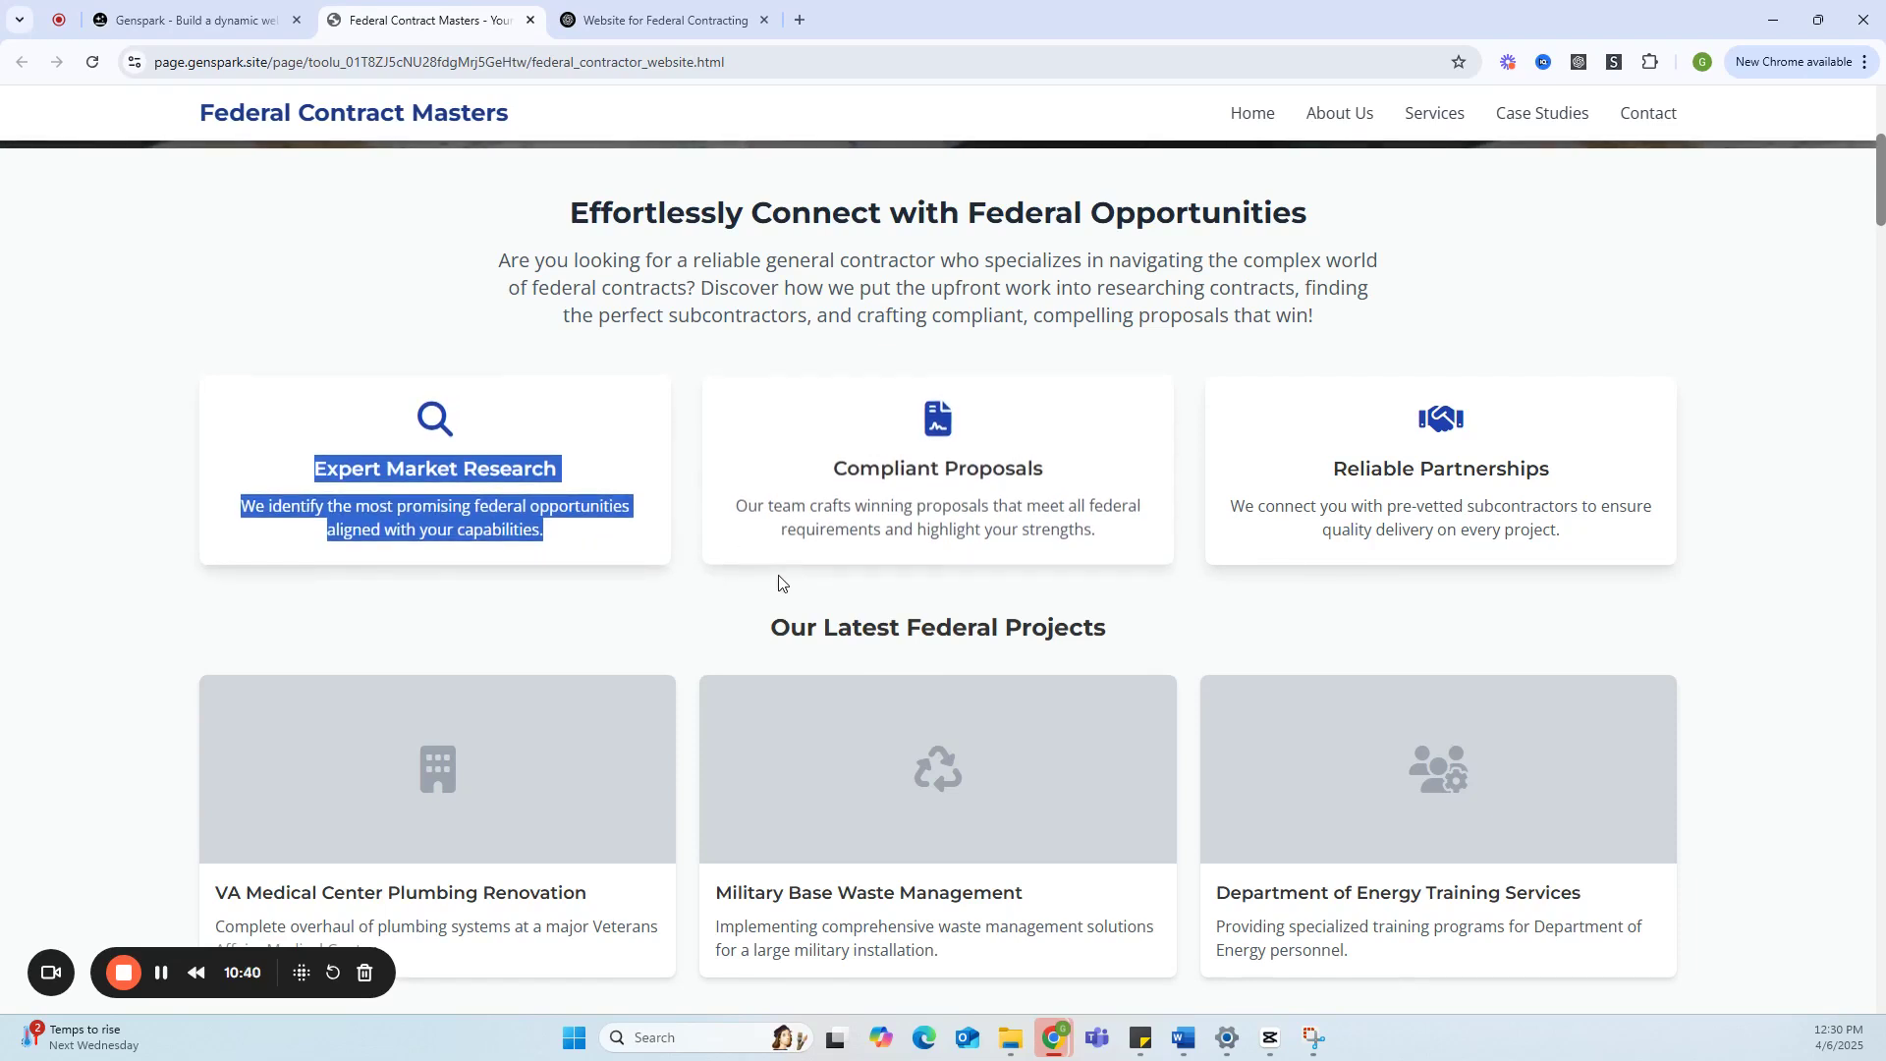
left_click_drag(776, 447, 1102, 534)
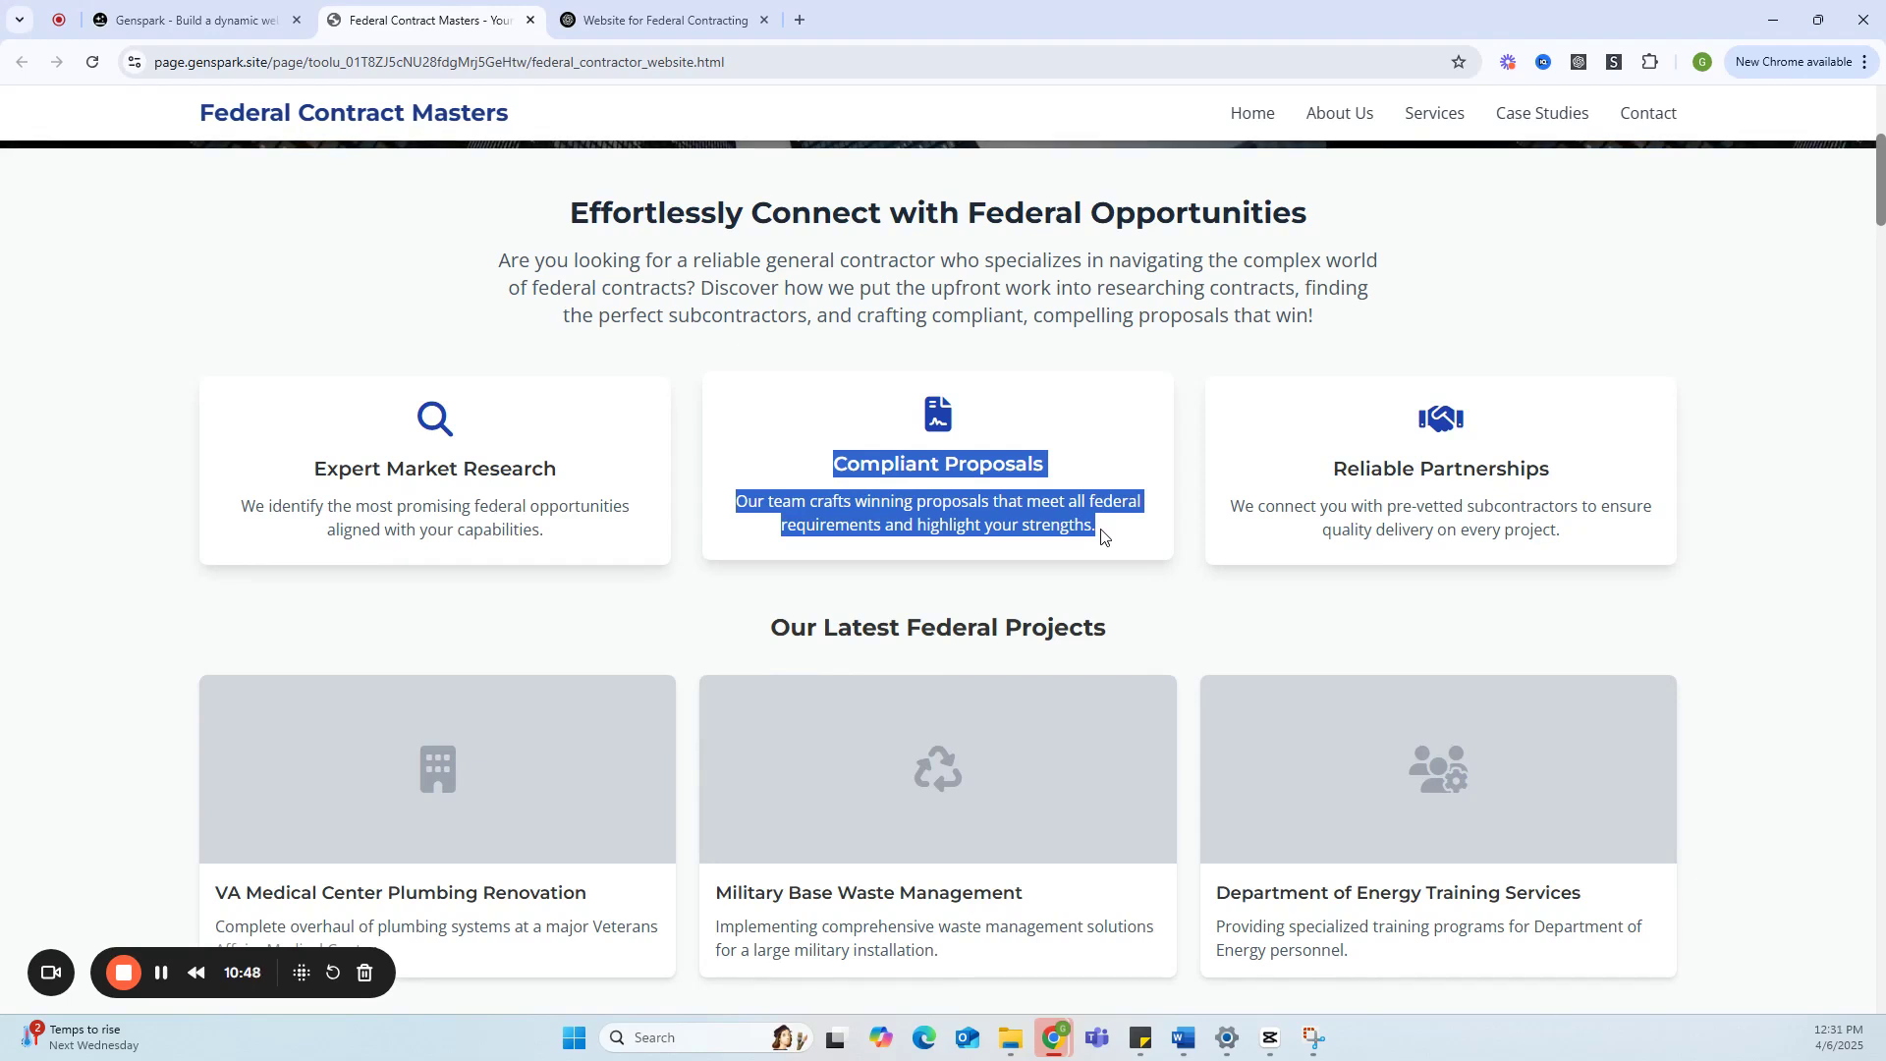
left_click(1104, 546)
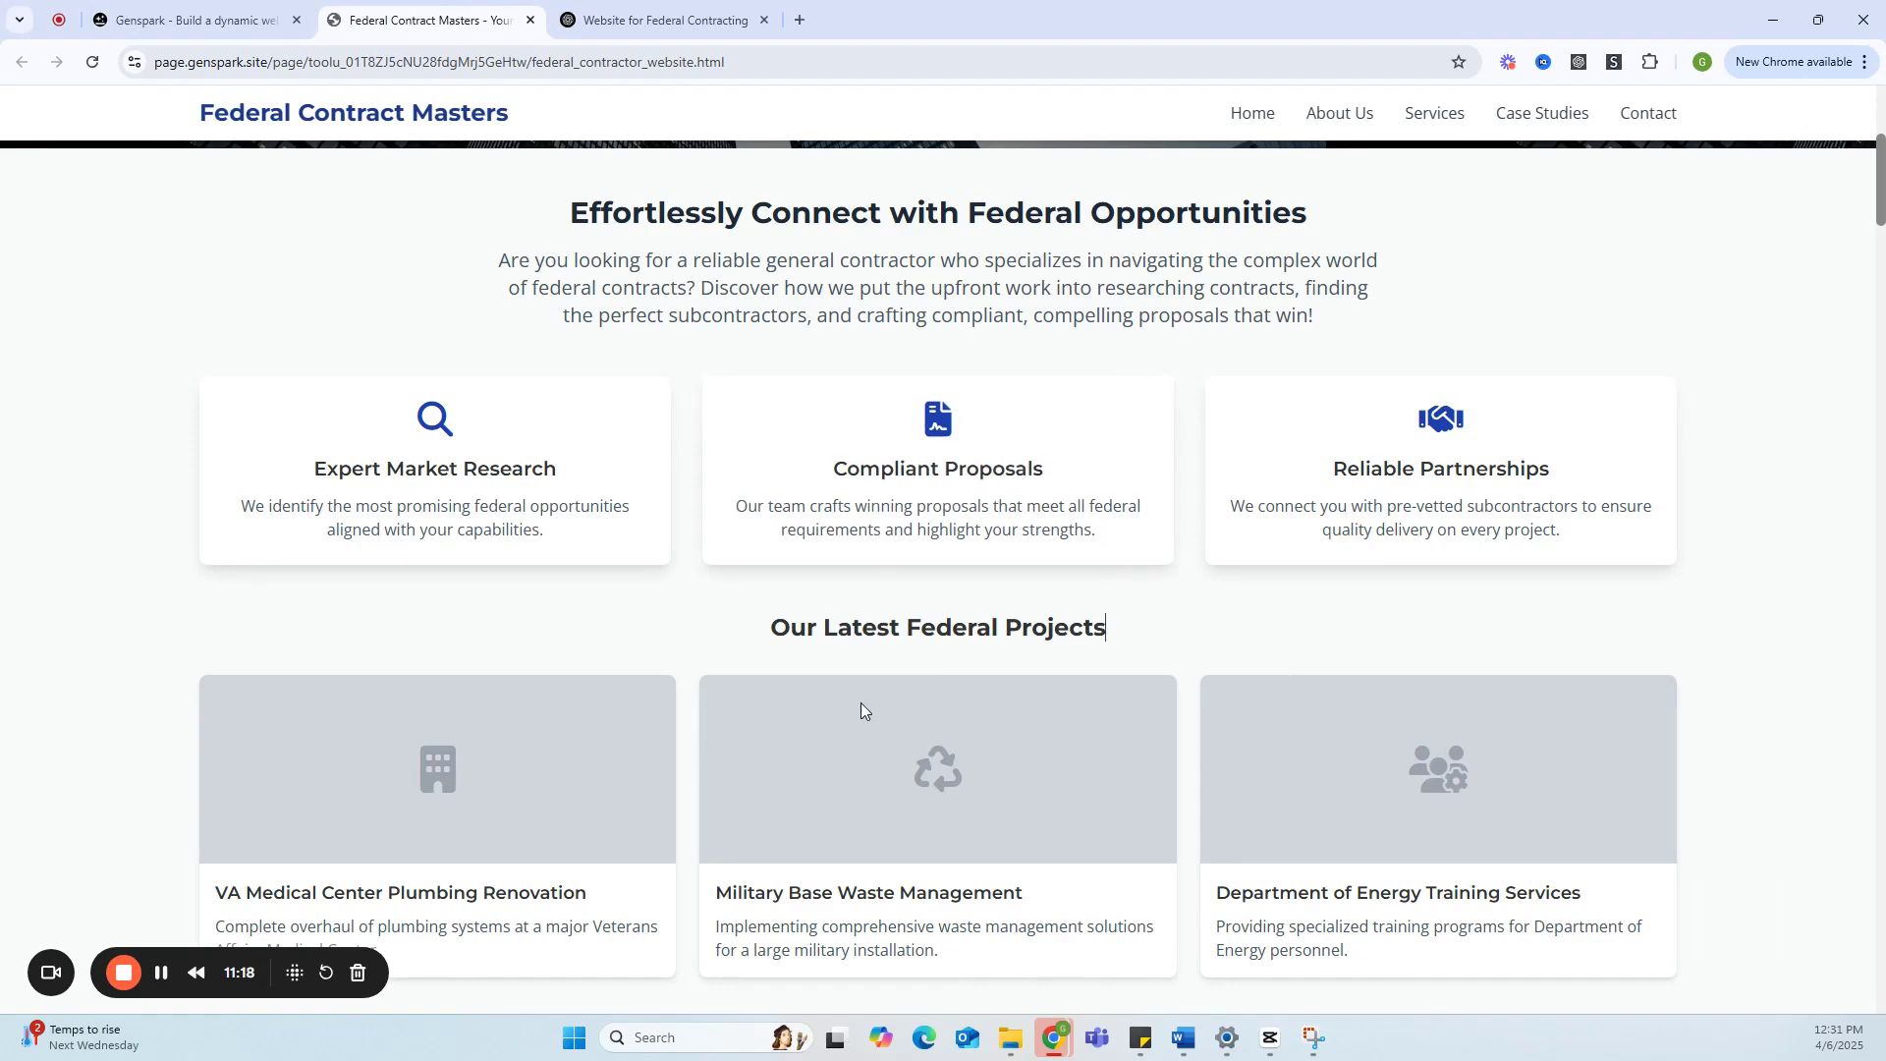
scroll(861, 704, "down", 2)
scroll(1026, 667, "down", 5)
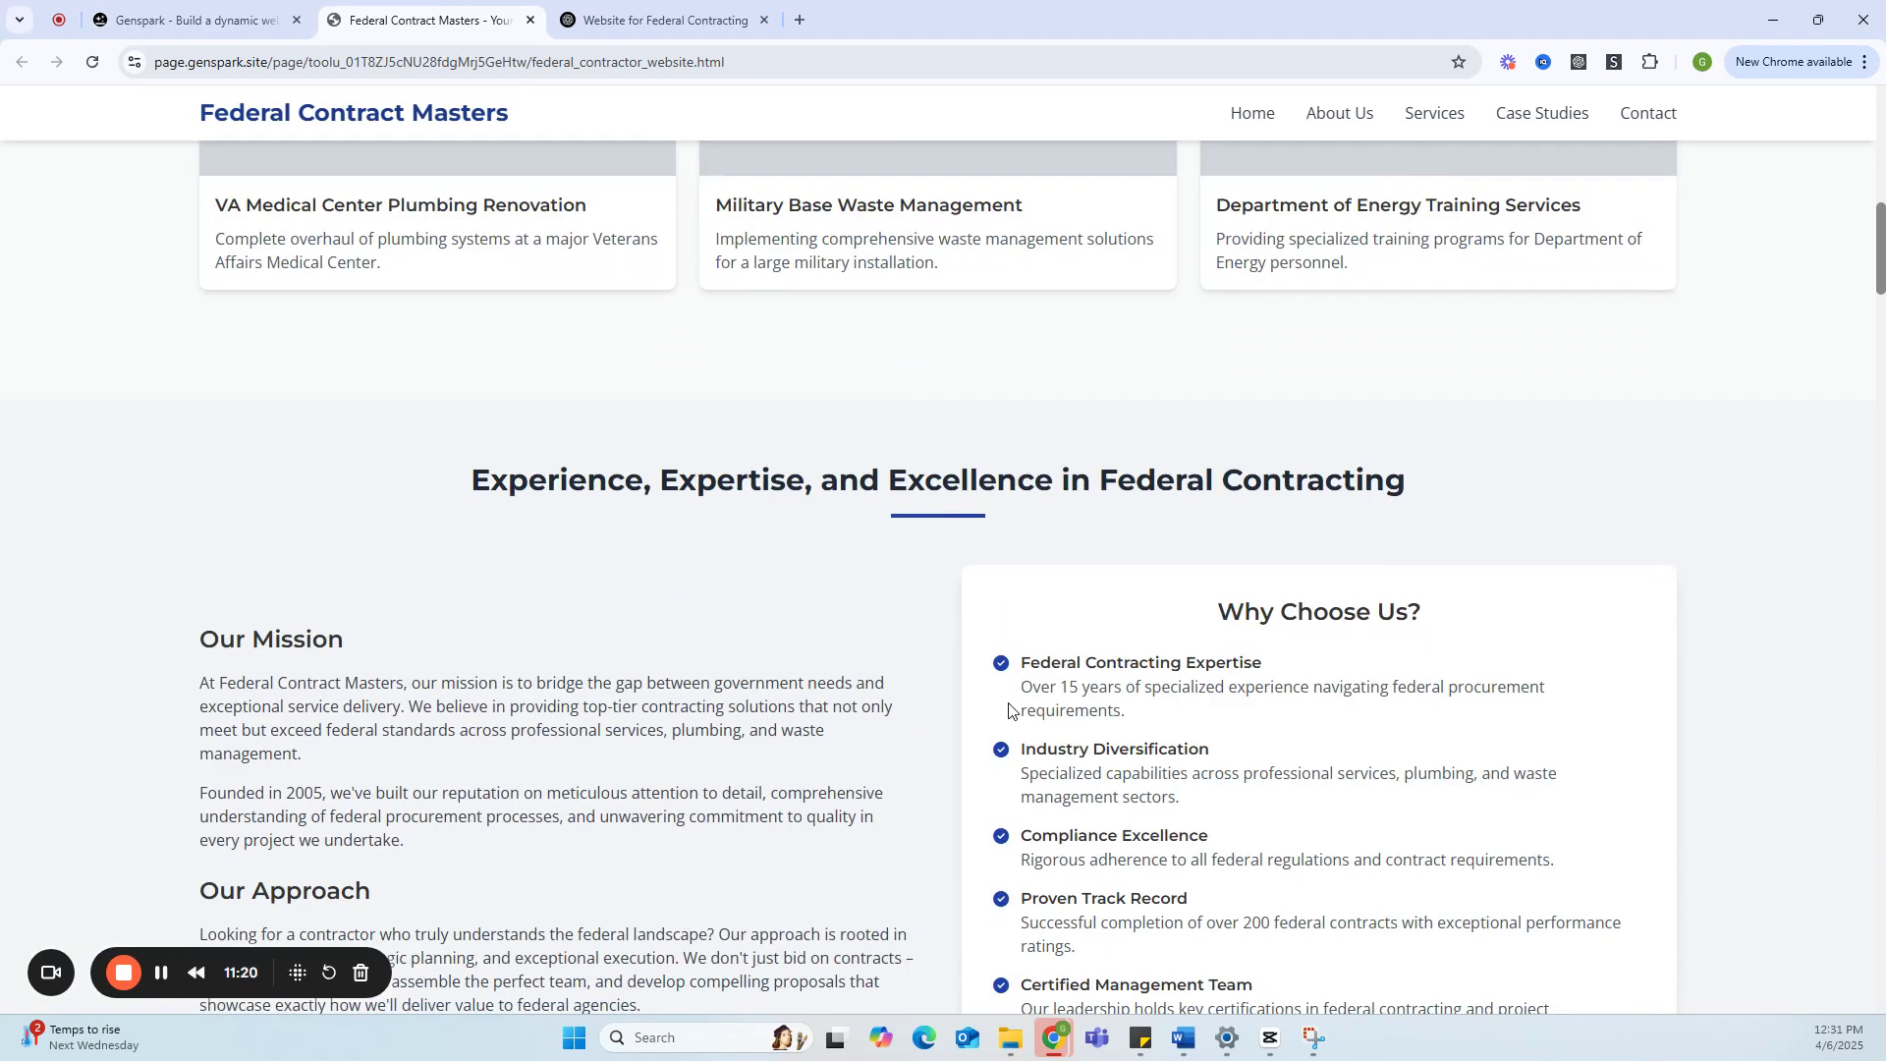
scroll(947, 776, "down", 2)
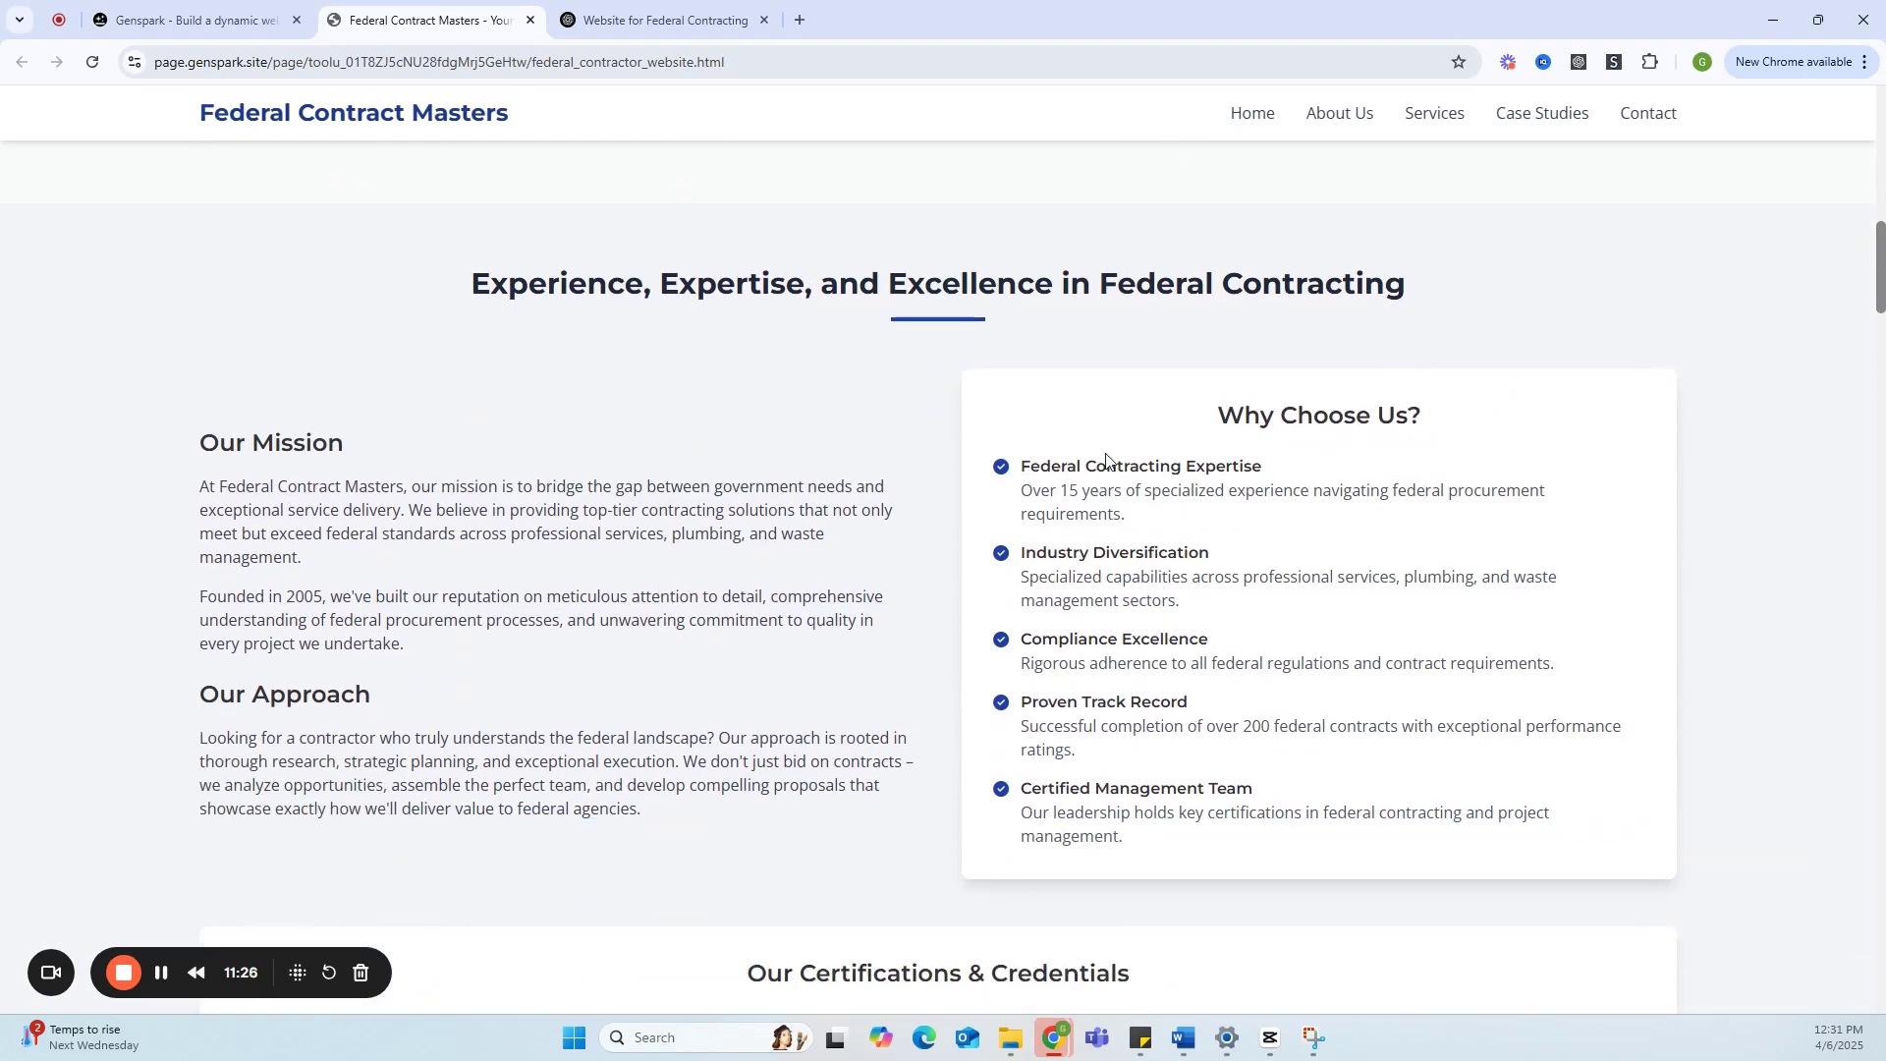
left_click_drag(475, 288, 1247, 311)
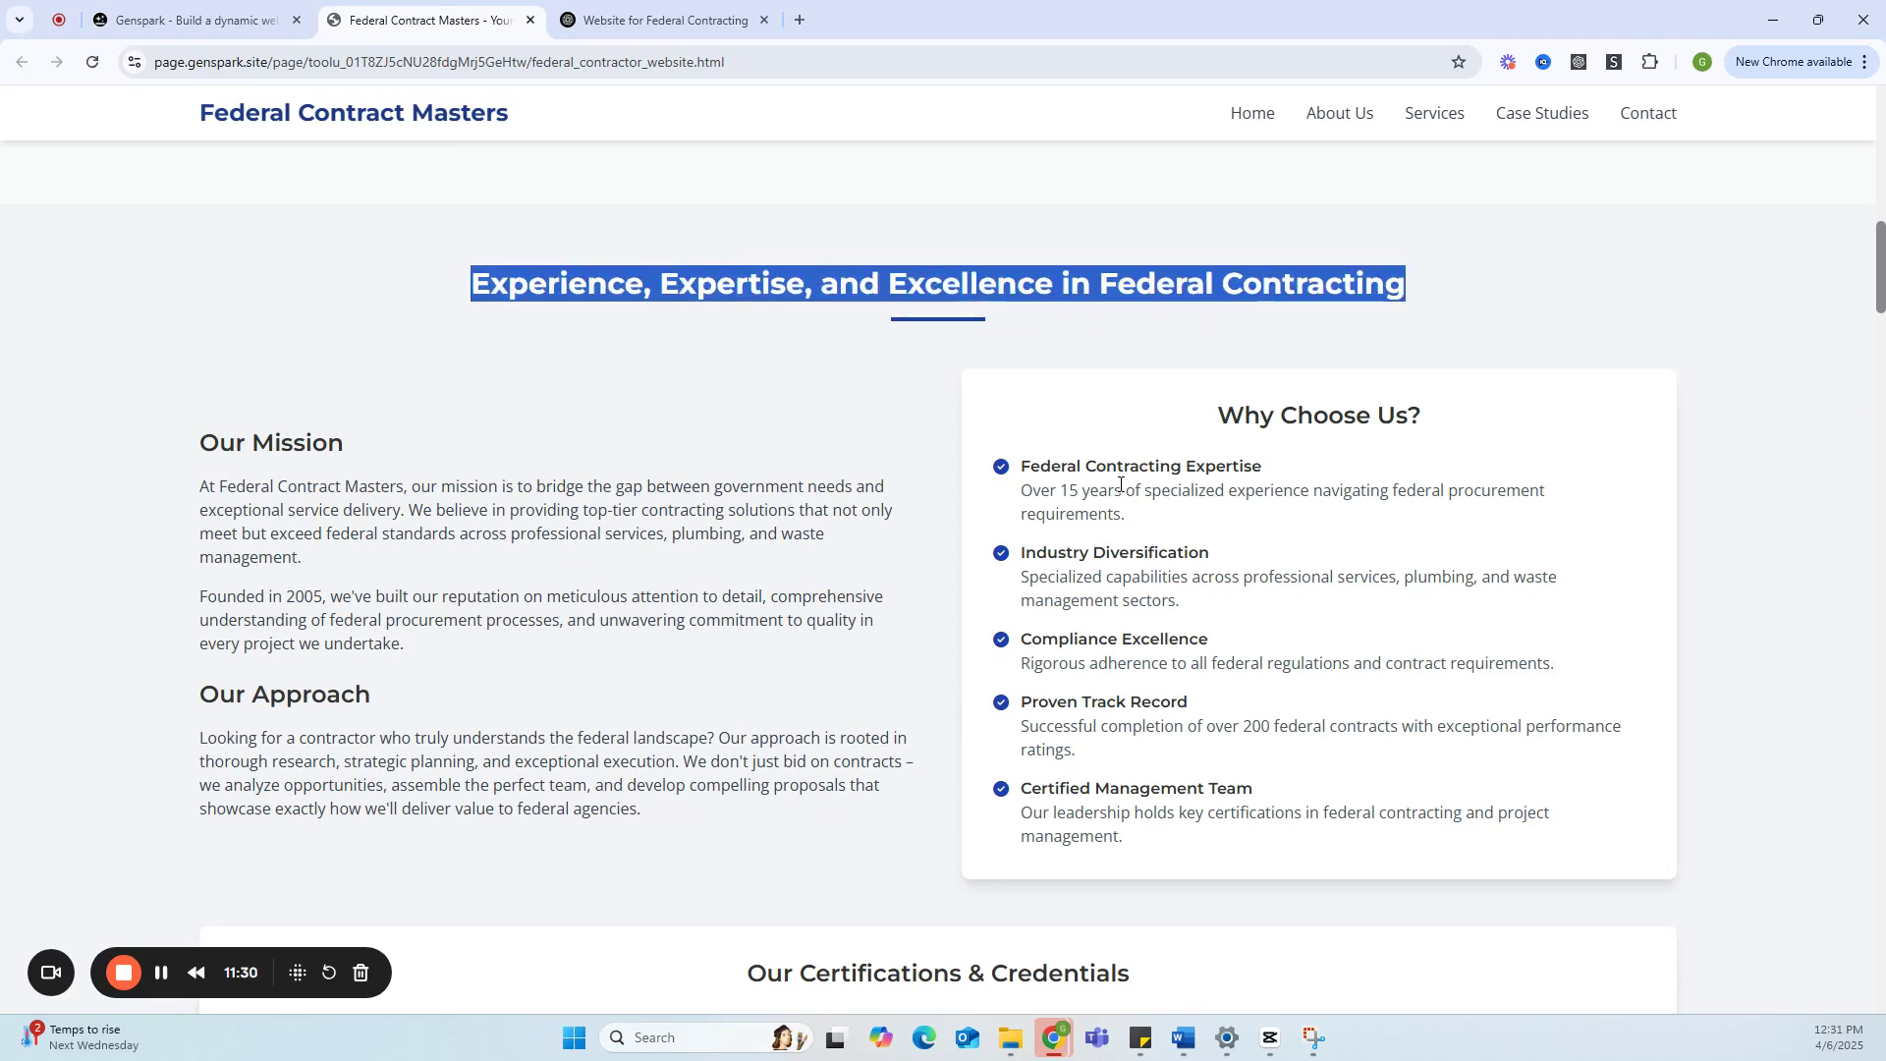
left_click_drag(1239, 411, 1437, 418)
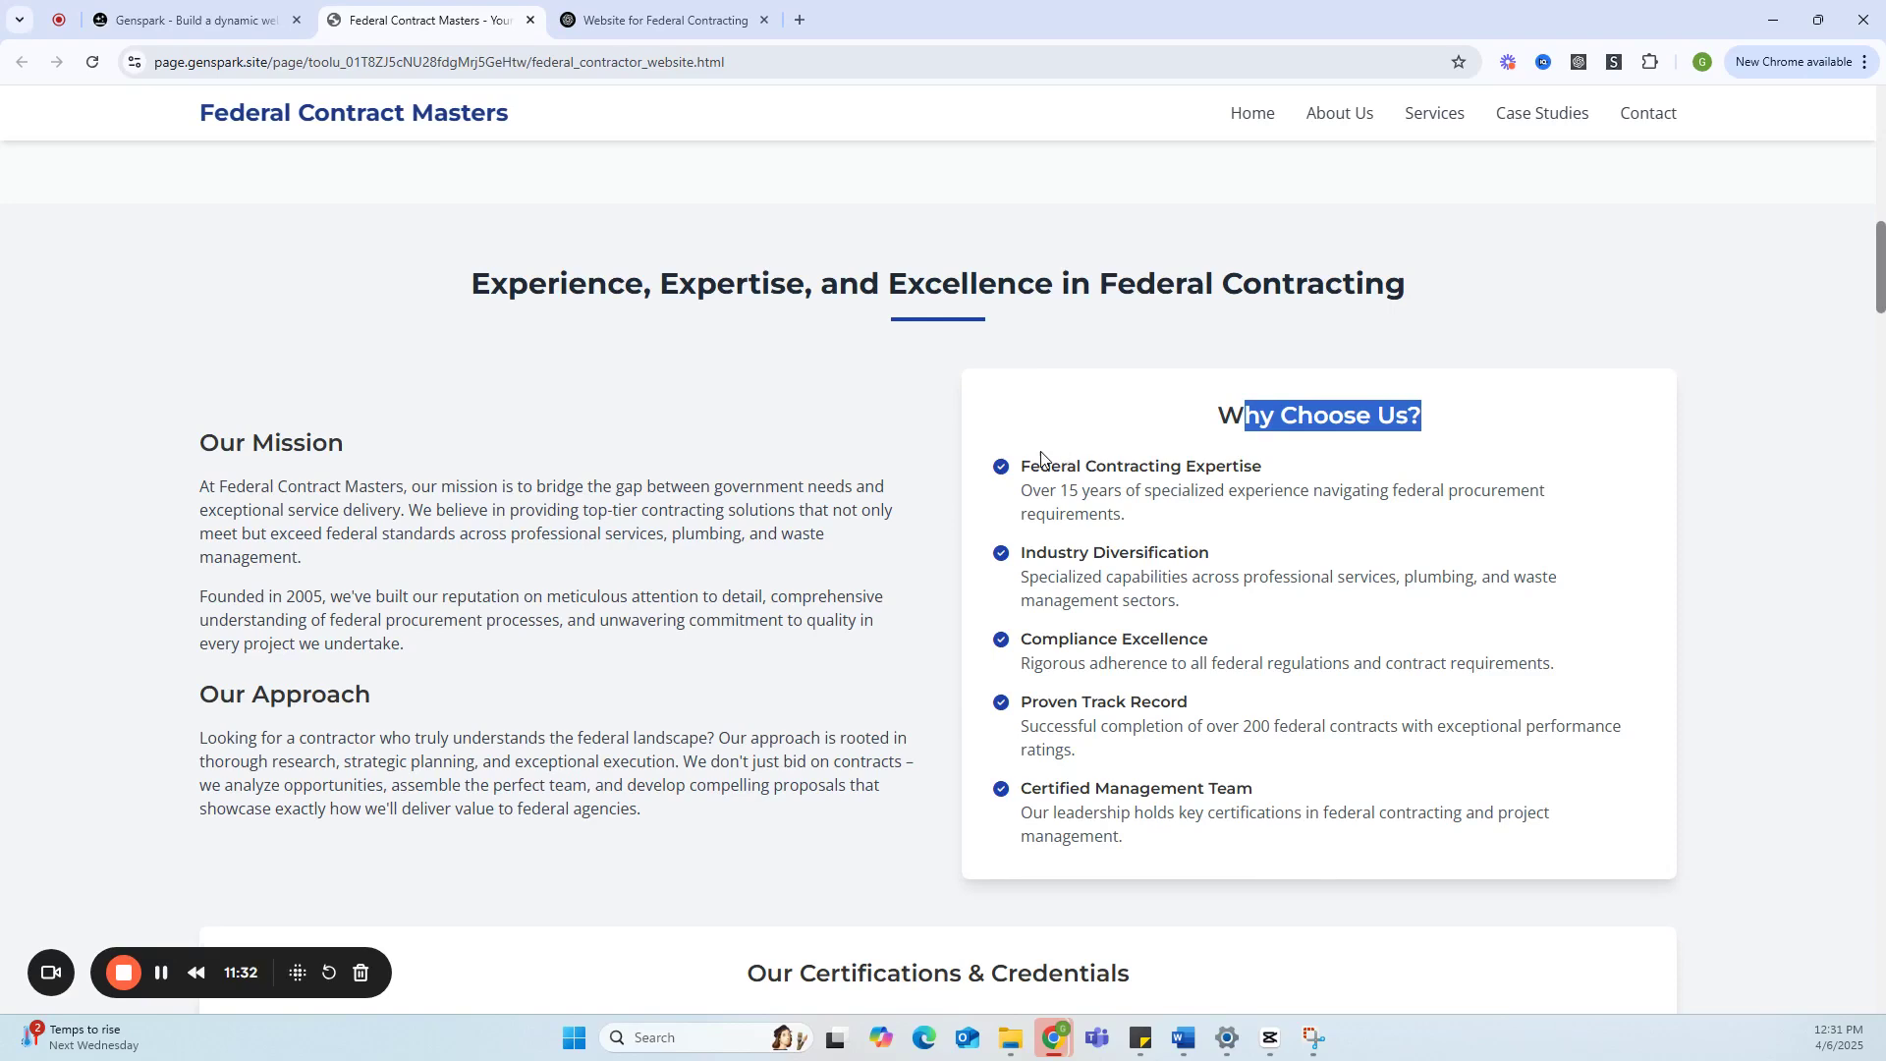
left_click_drag(1015, 462, 1246, 516)
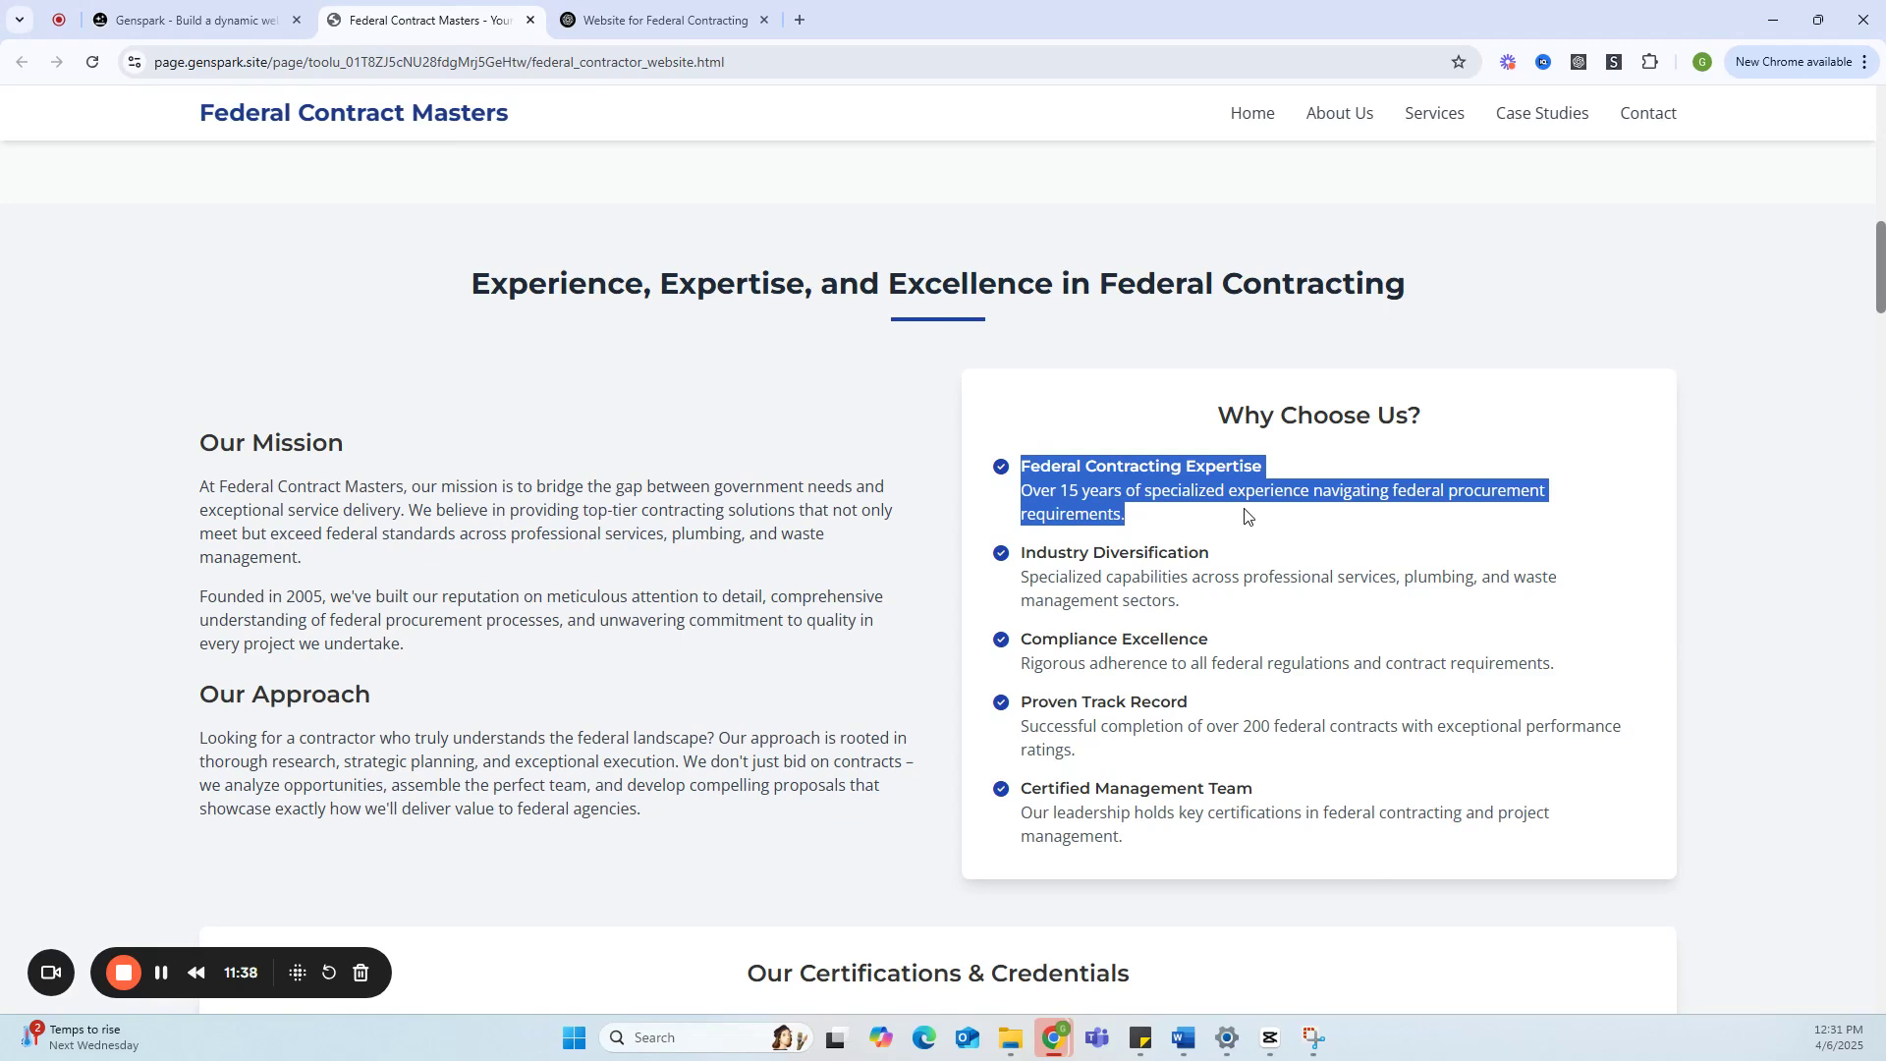
left_click_drag(1018, 546, 1191, 611)
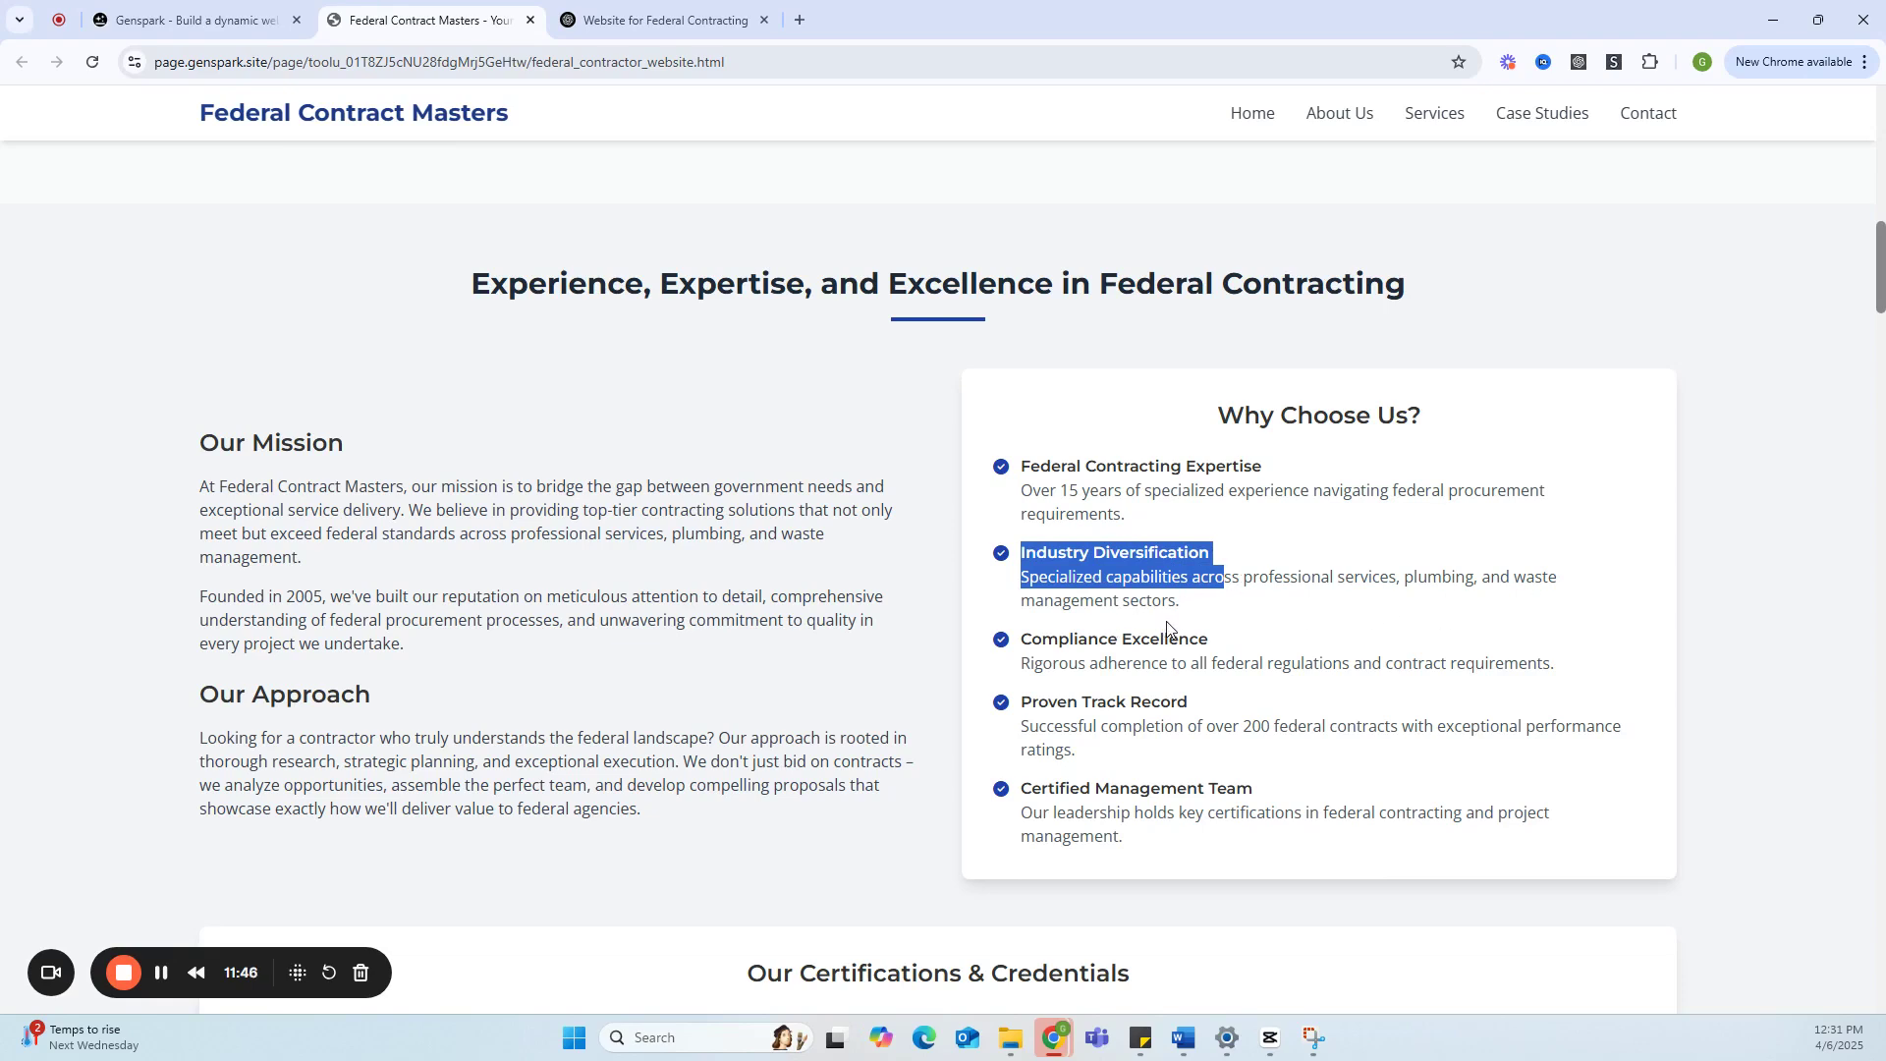
scroll(1277, 634, "down", 1)
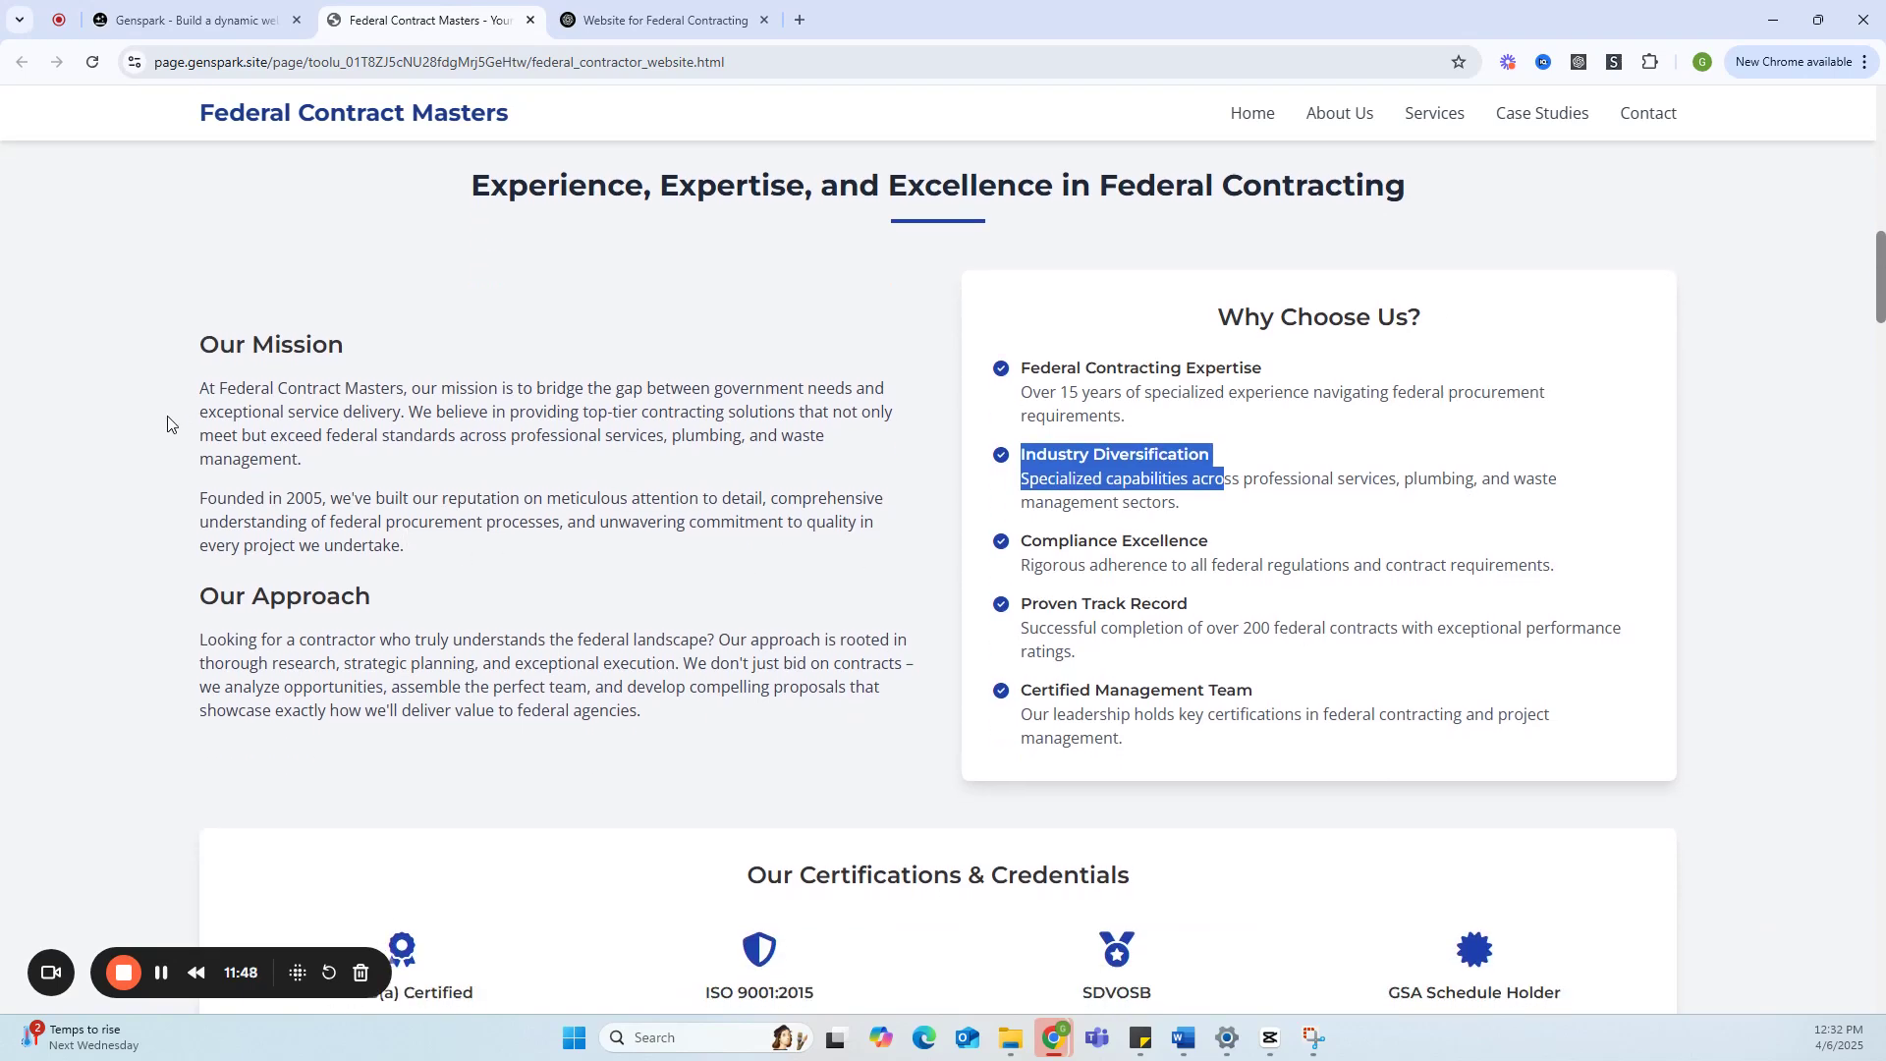
left_click_drag(192, 393, 451, 555)
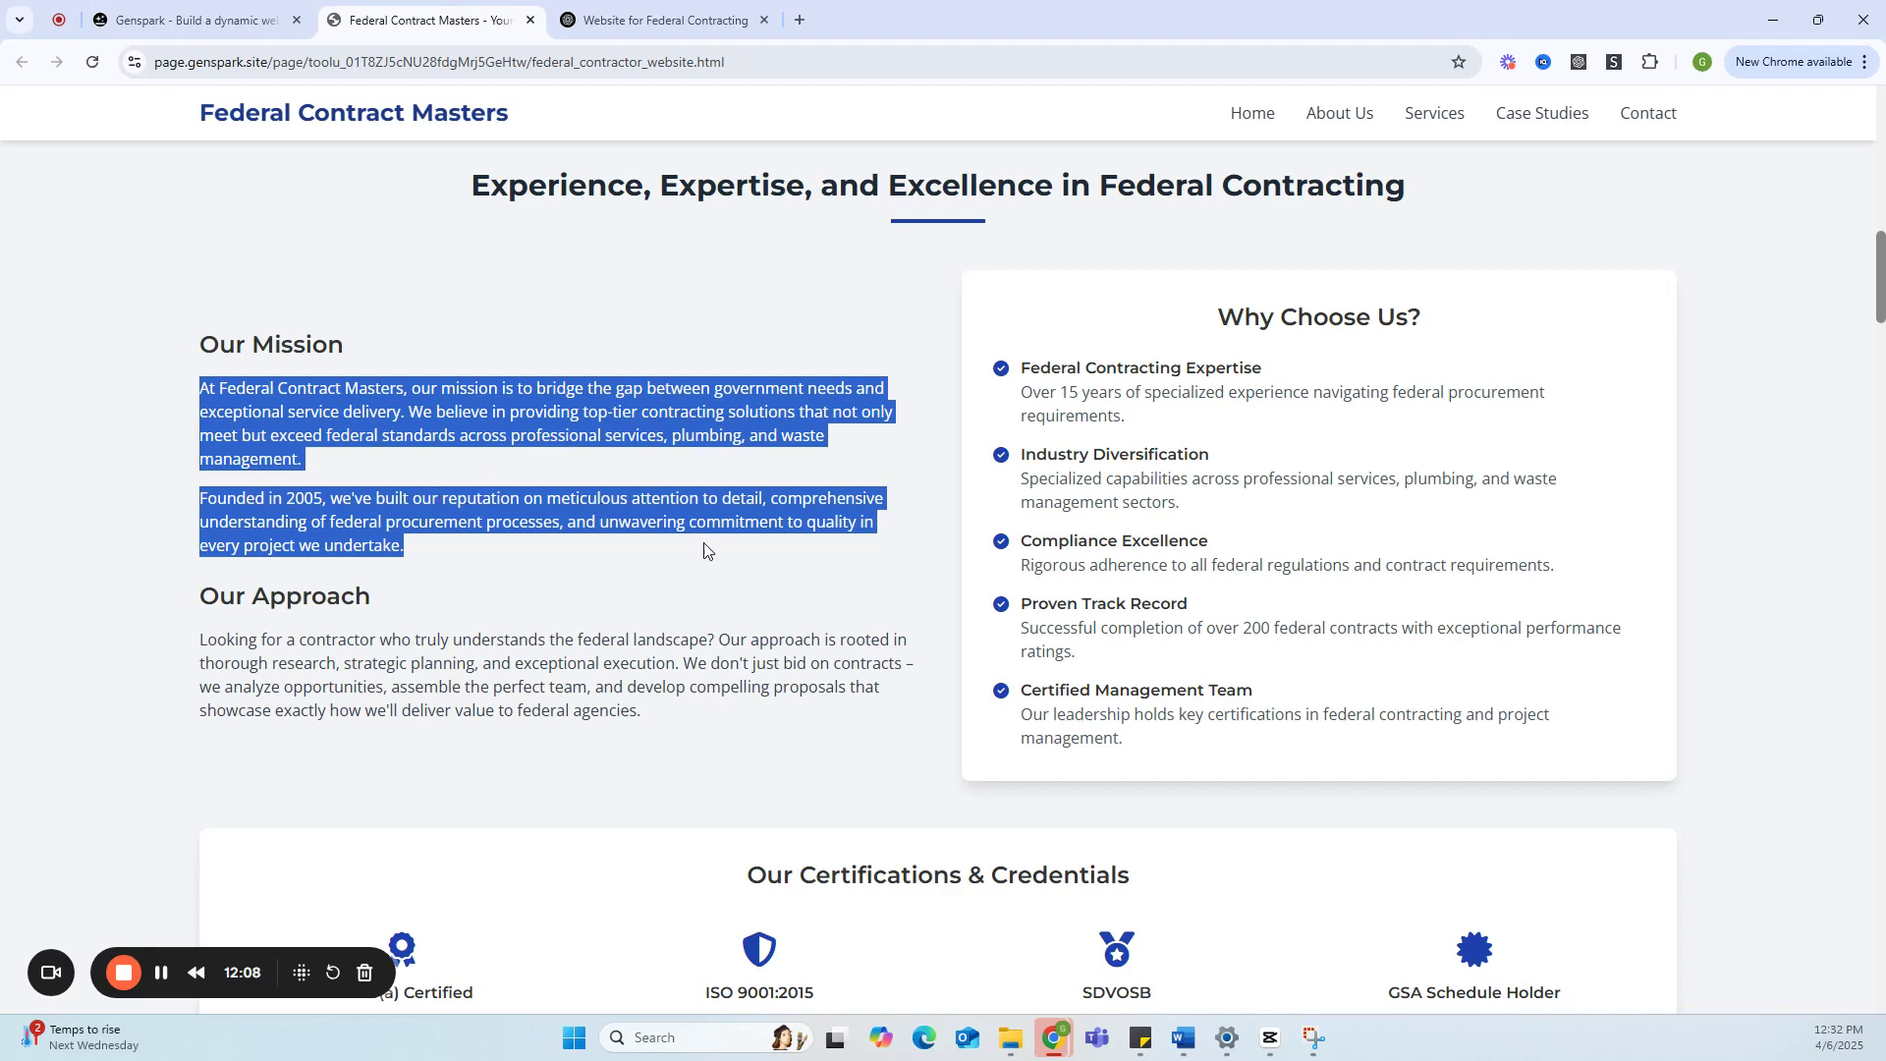
scroll(645, 934, "down", 9)
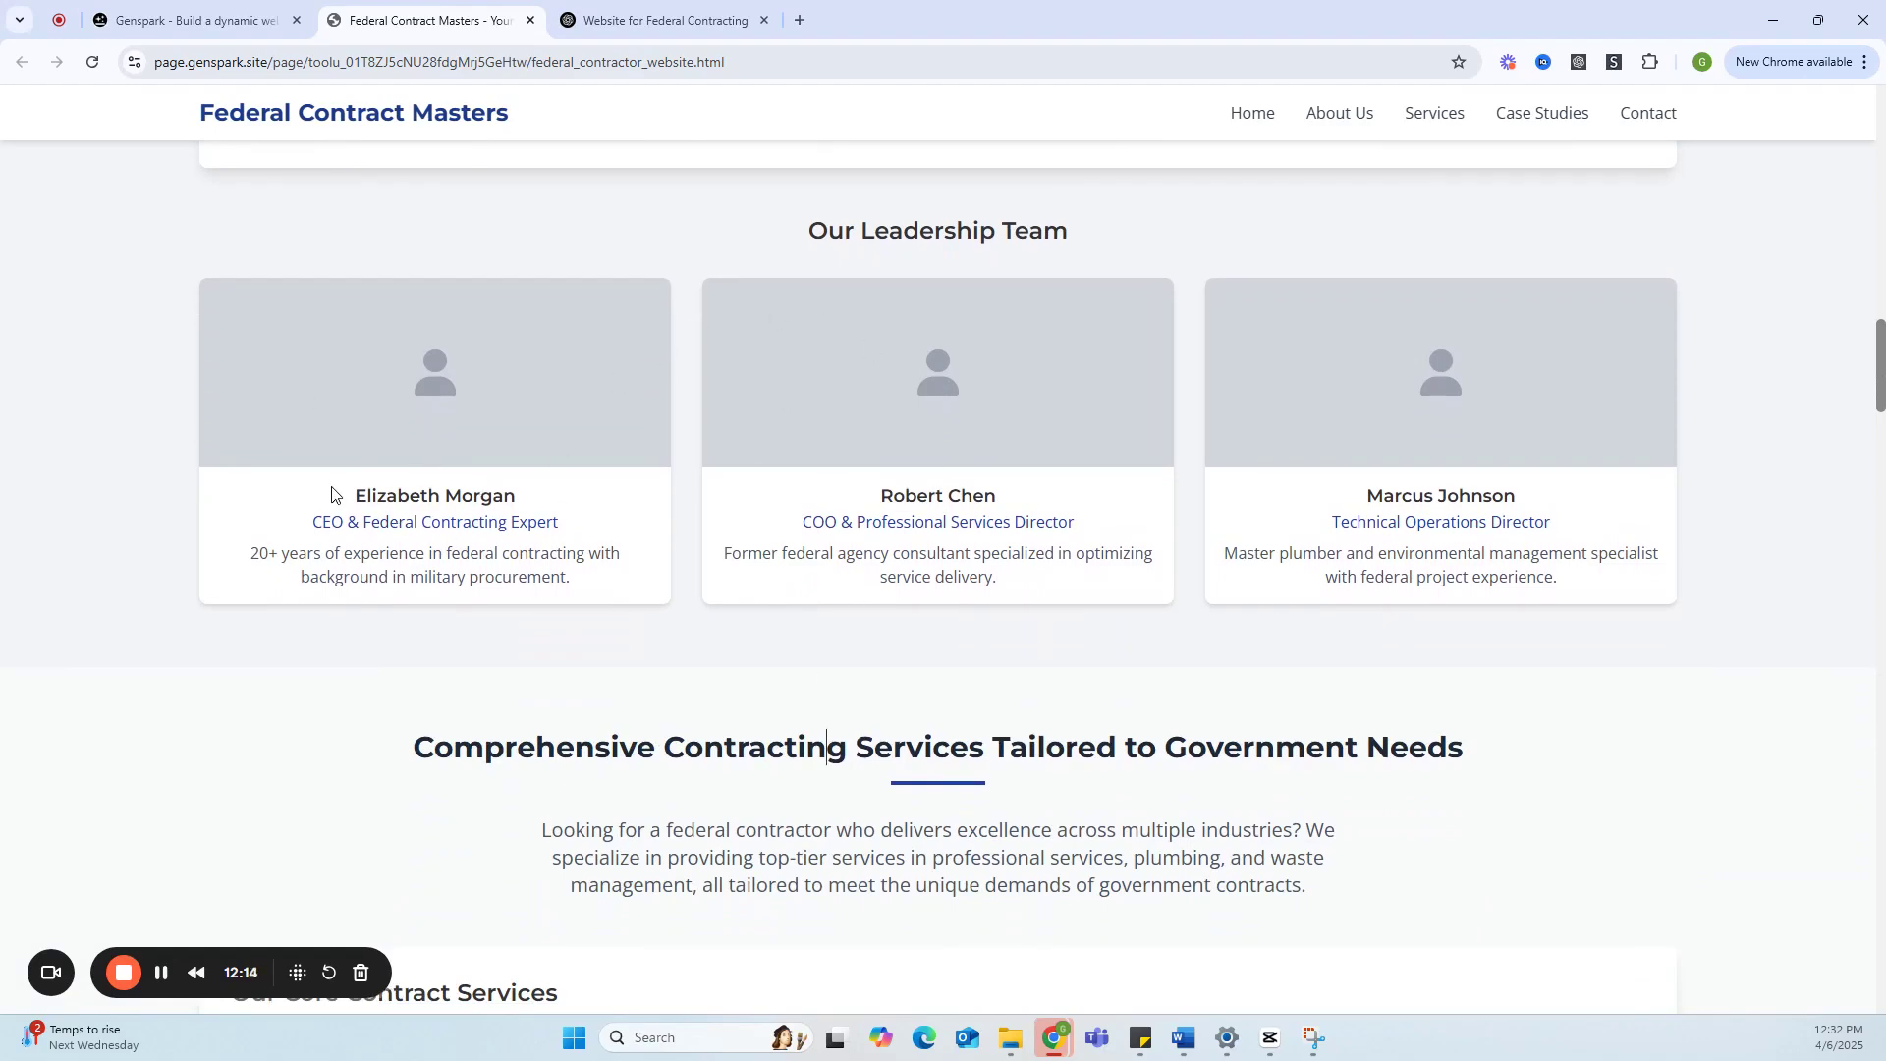
scroll(837, 587, "down", 3)
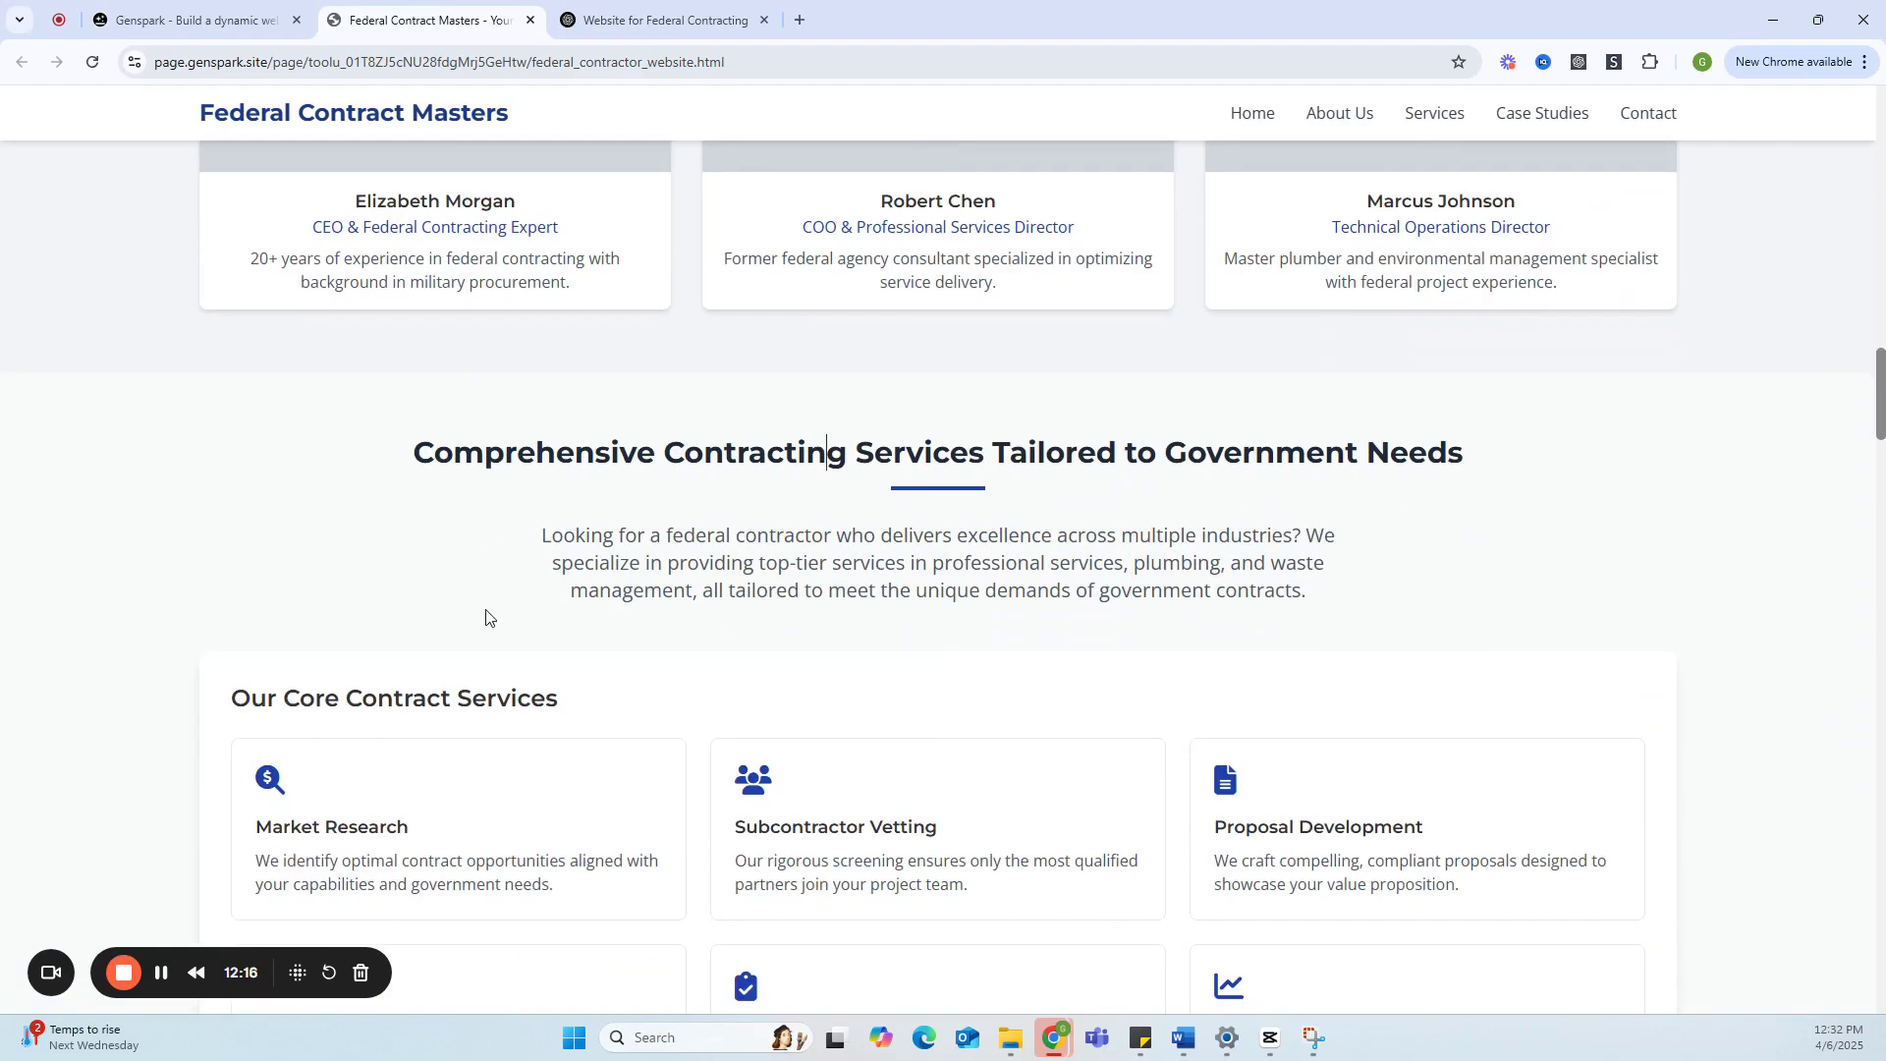
scroll(682, 691, "down", 9)
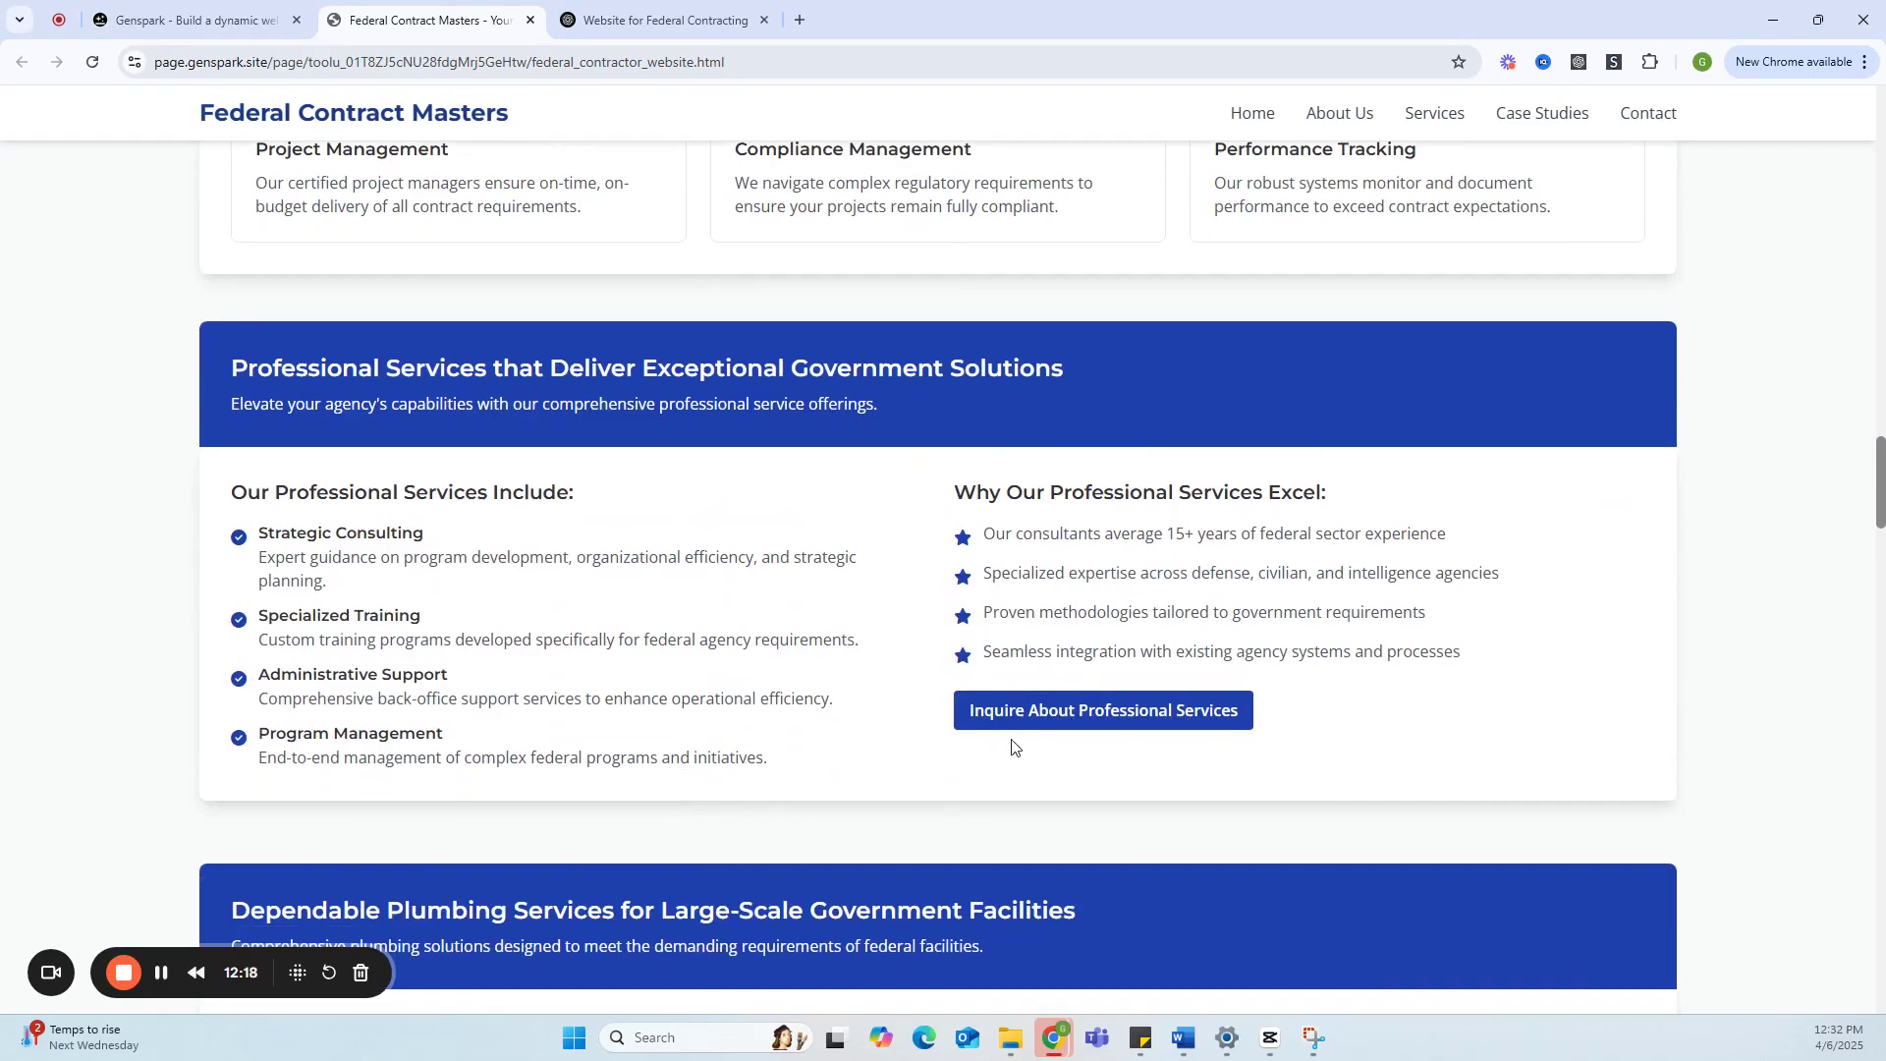
scroll(913, 681, "down", 10)
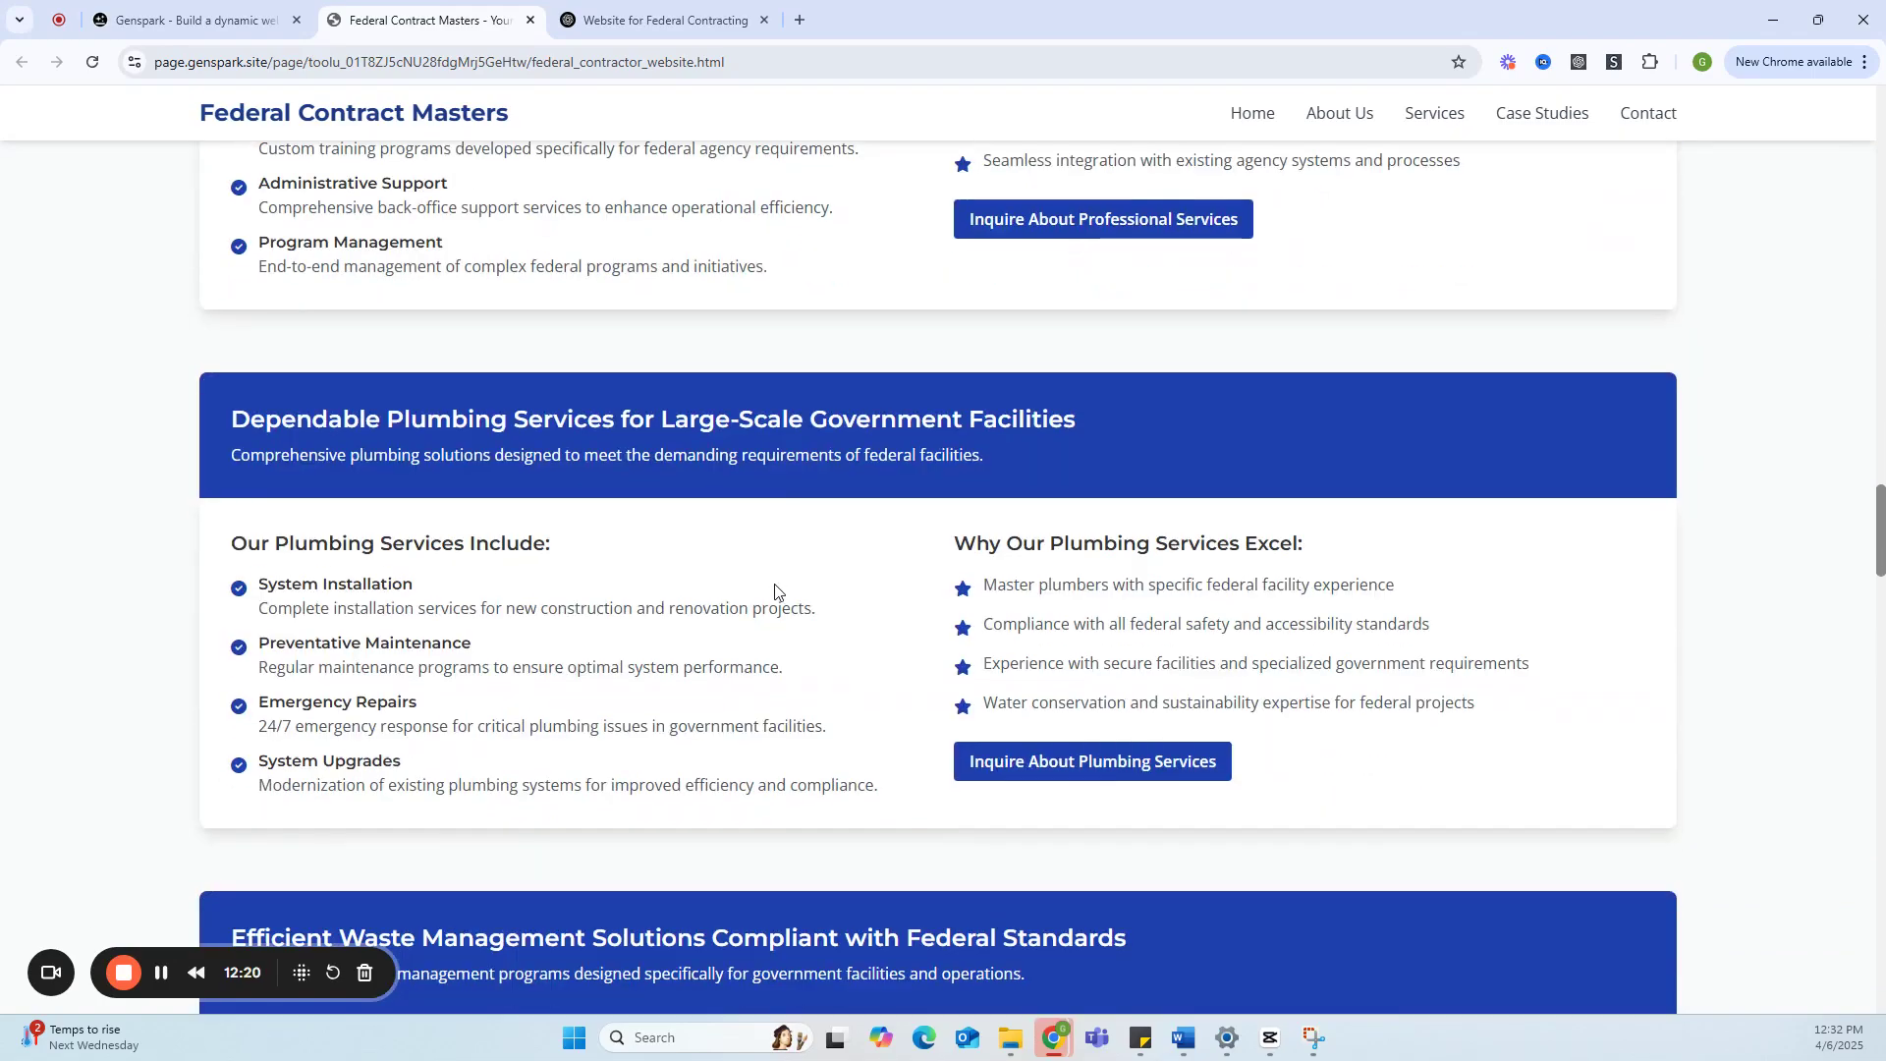
scroll(797, 645, "down", 10)
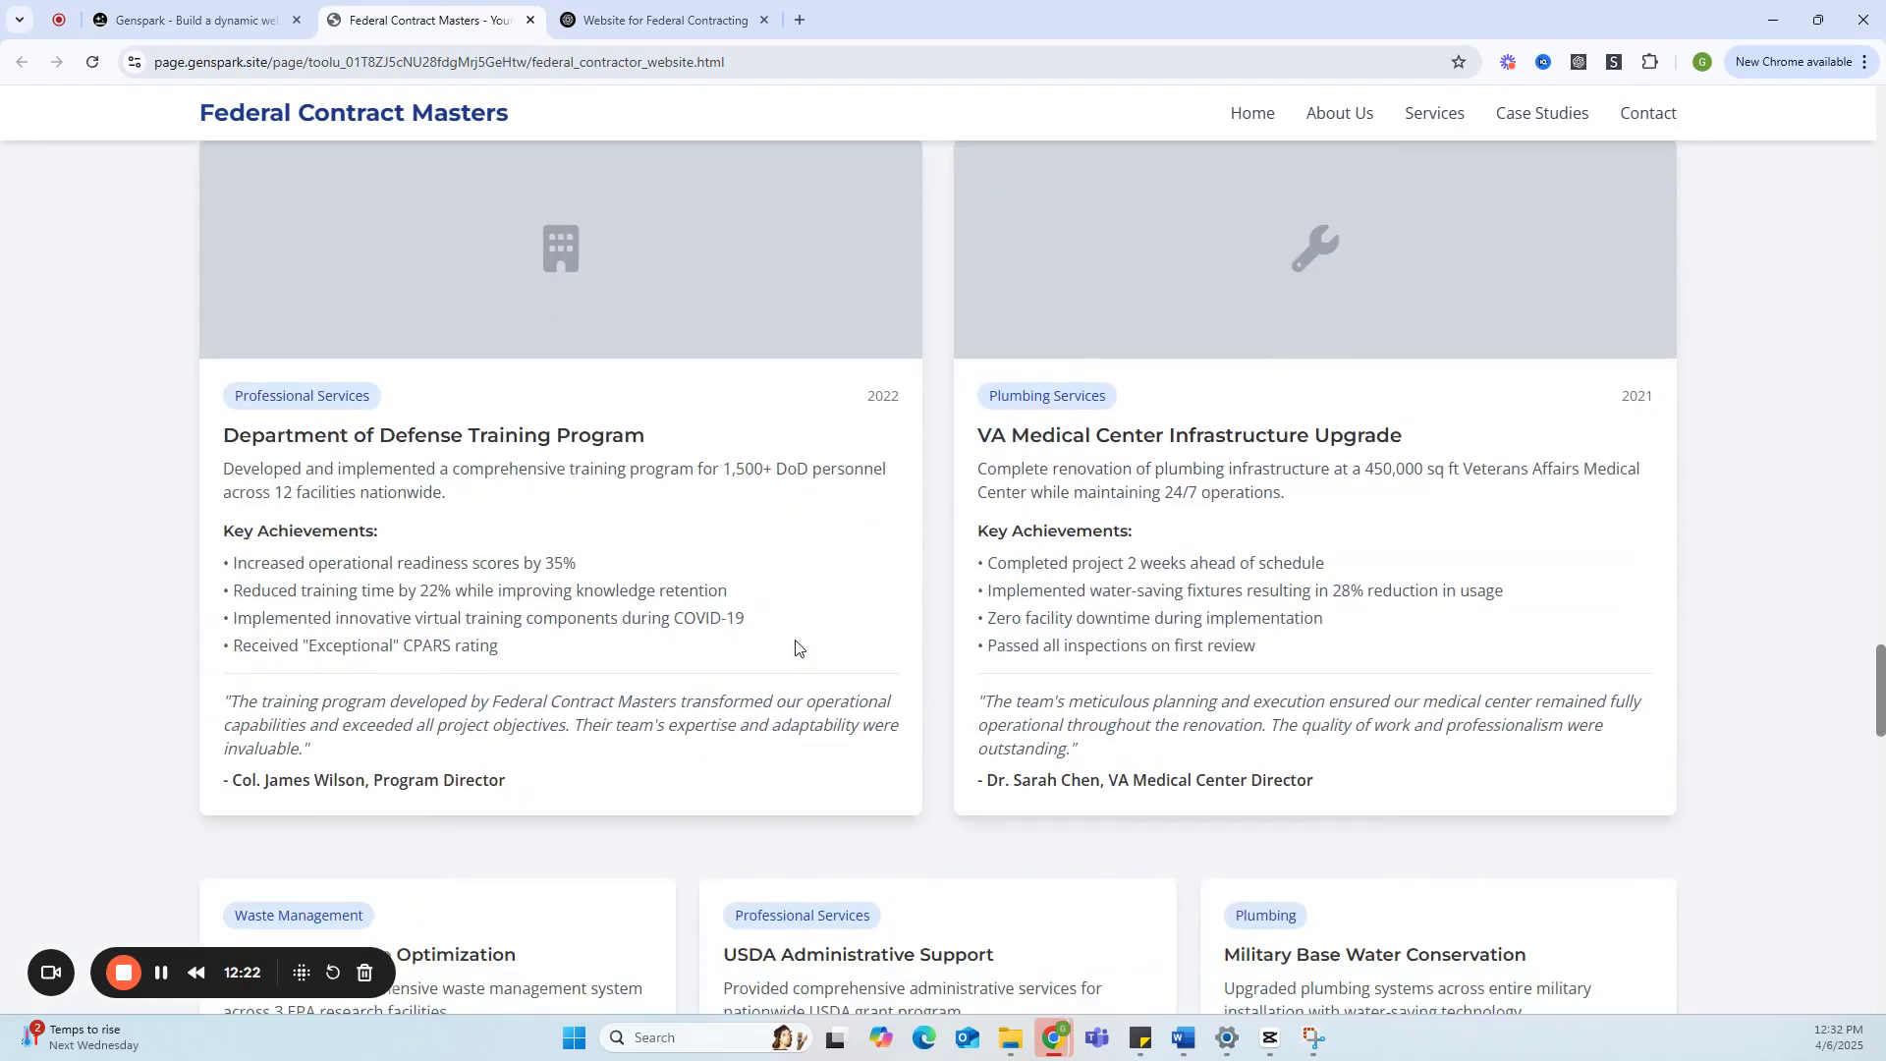
scroll(814, 622, "down", 8)
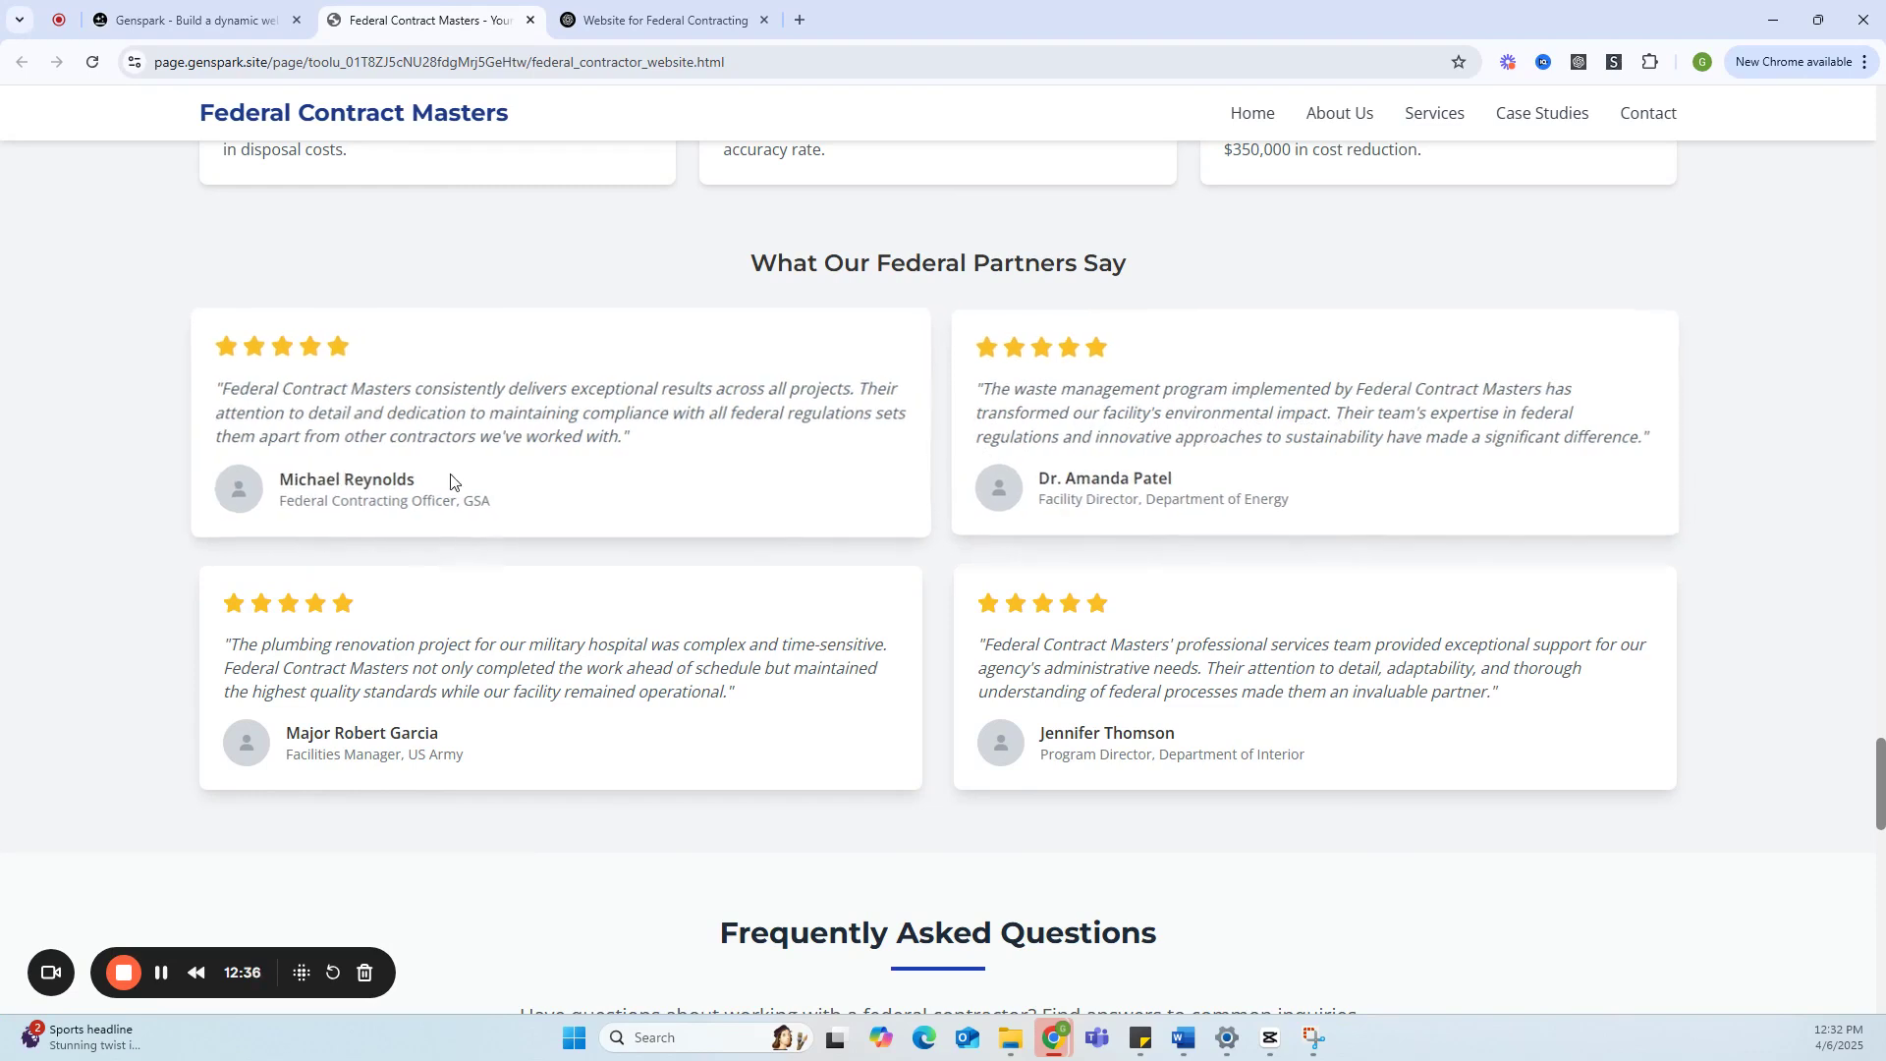
scroll(639, 687, "down", 4)
scroll(708, 786, "up", 4)
scroll(712, 782, "down", 10)
scroll(716, 780, "up", 2)
scroll(716, 780, "down", 4)
scroll(715, 780, "up", 4)
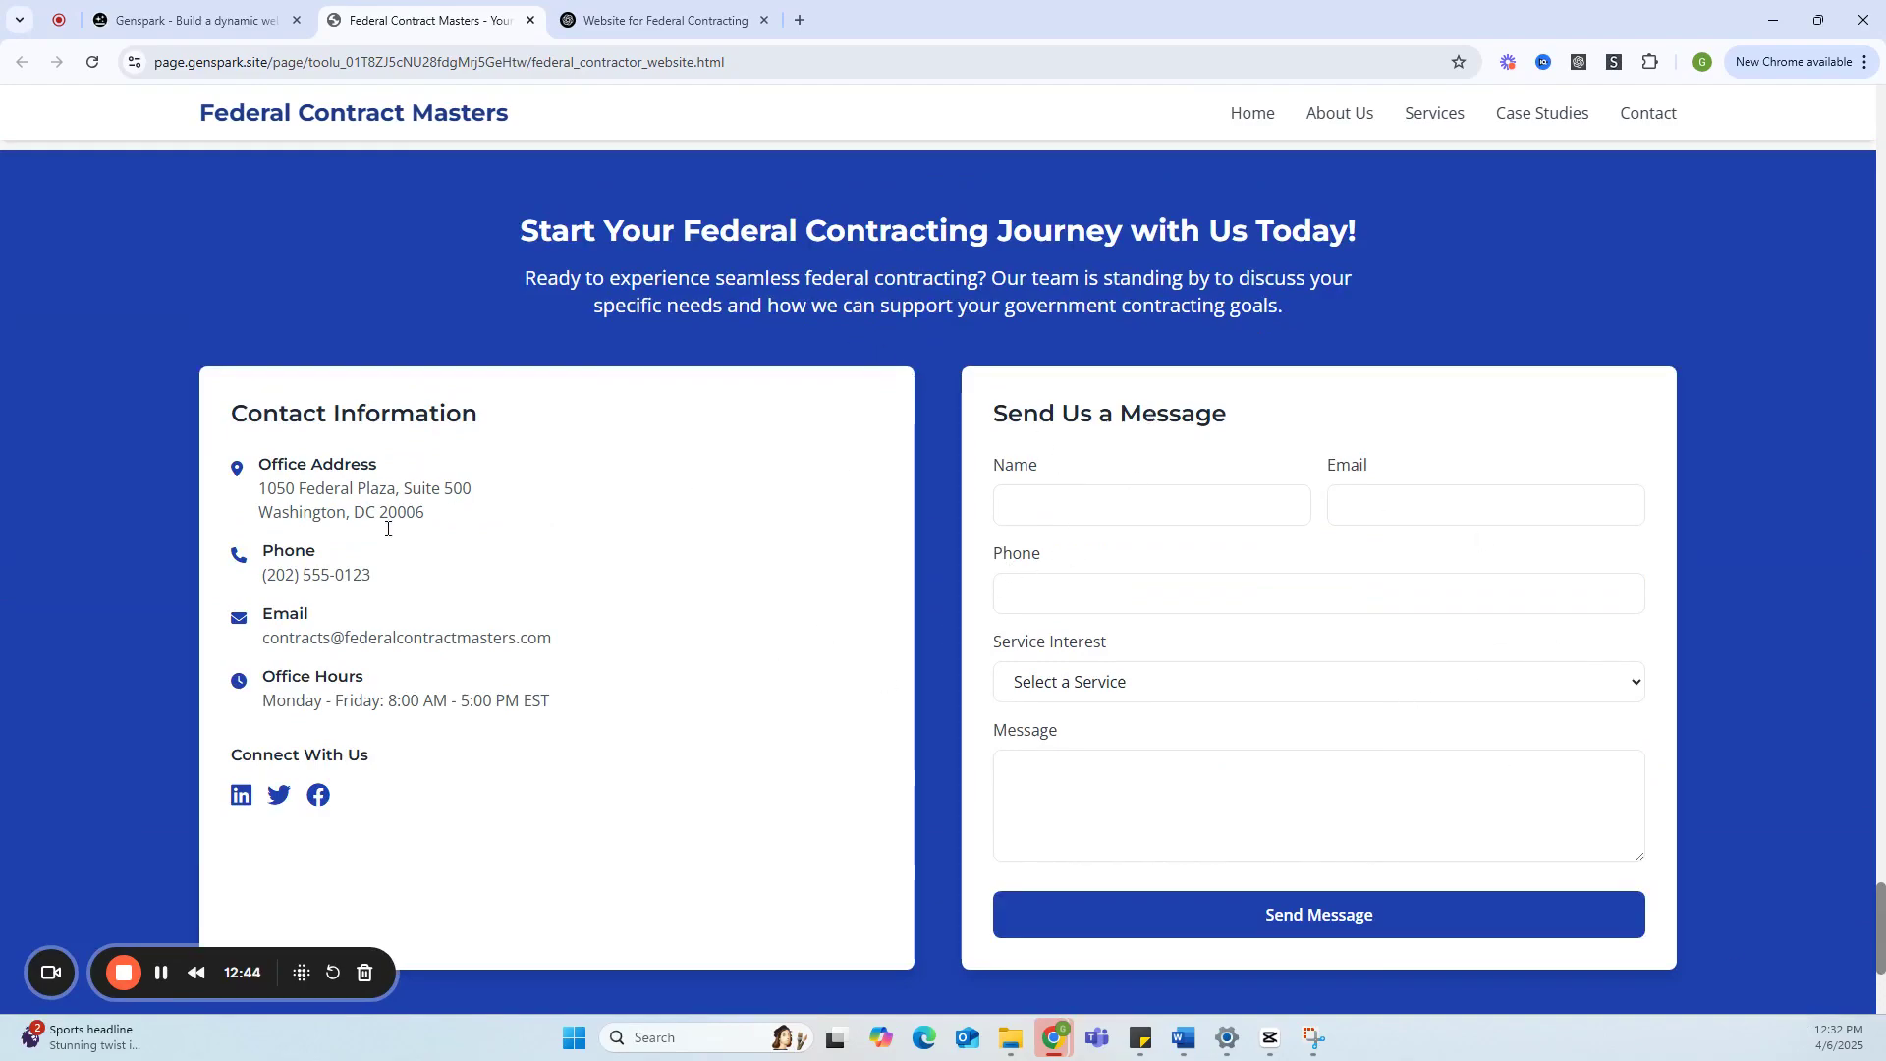
middle_click(795, 909)
scroll(795, 910, "up", 20)
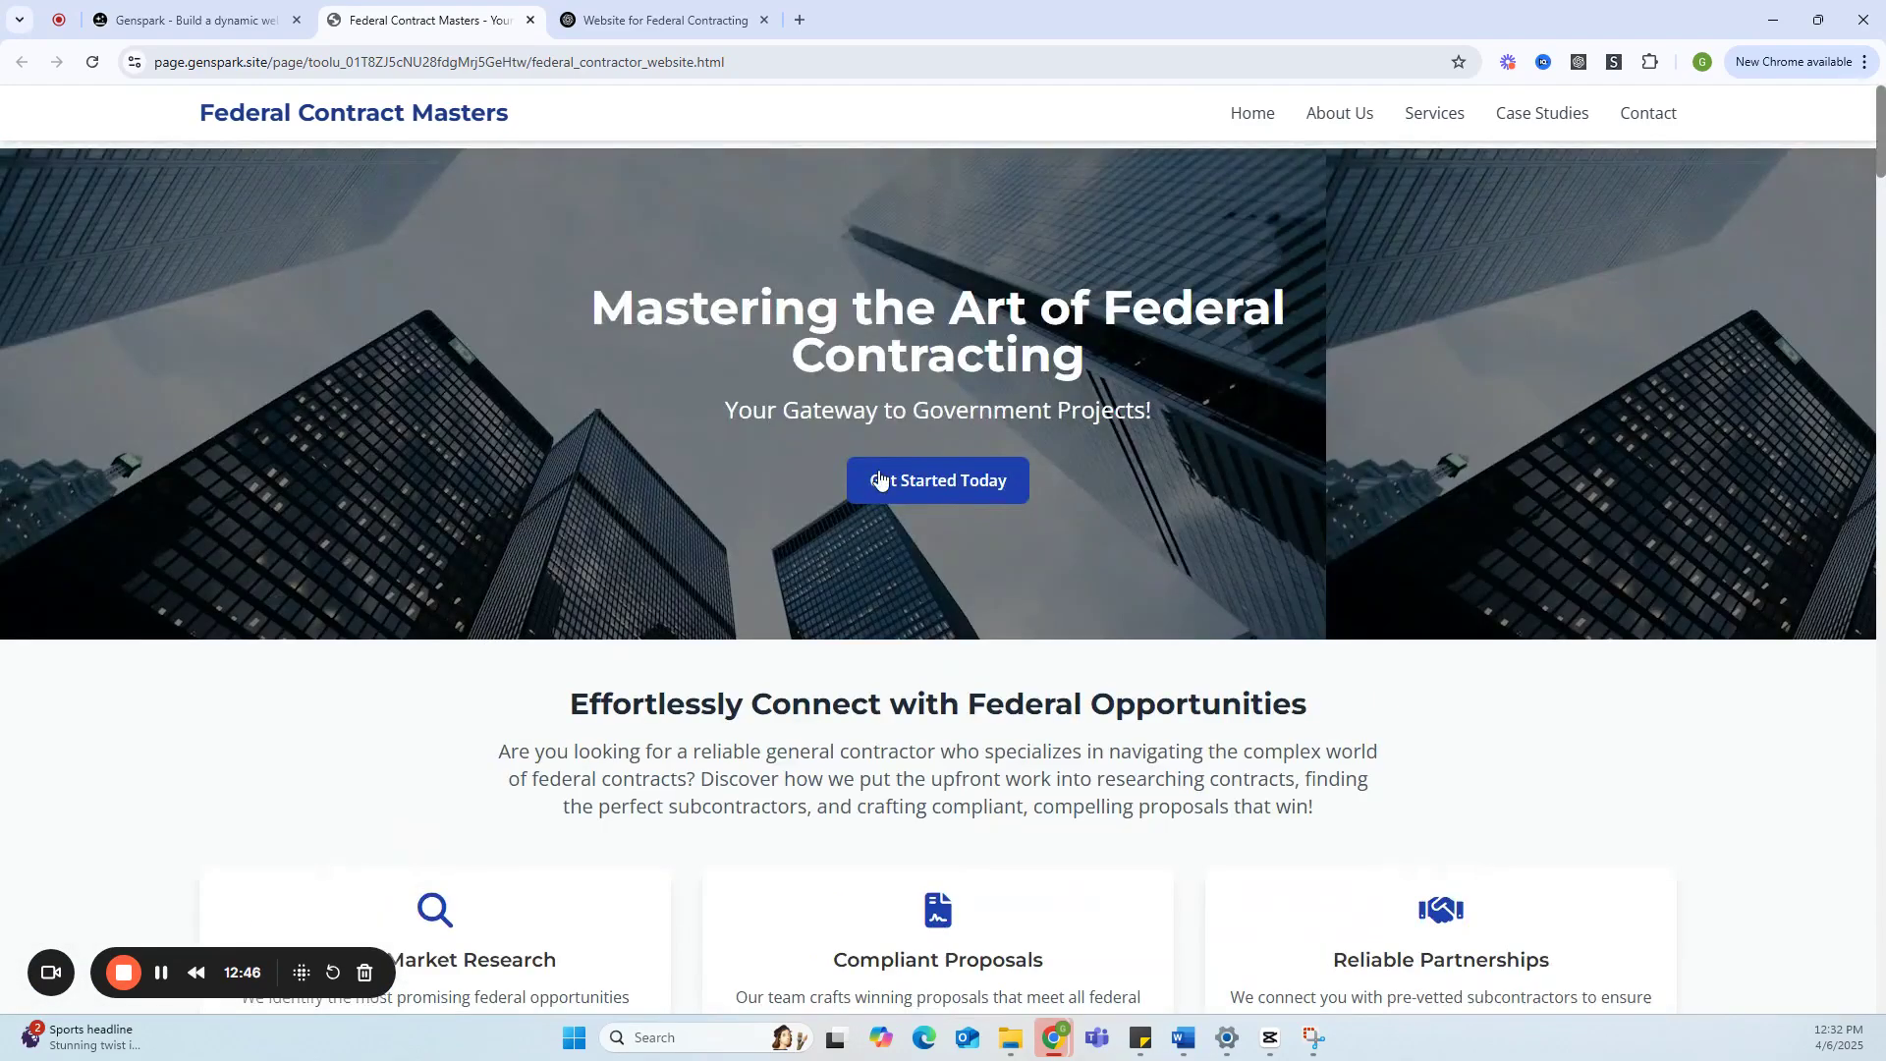
scroll(938, 509, "down", 15)
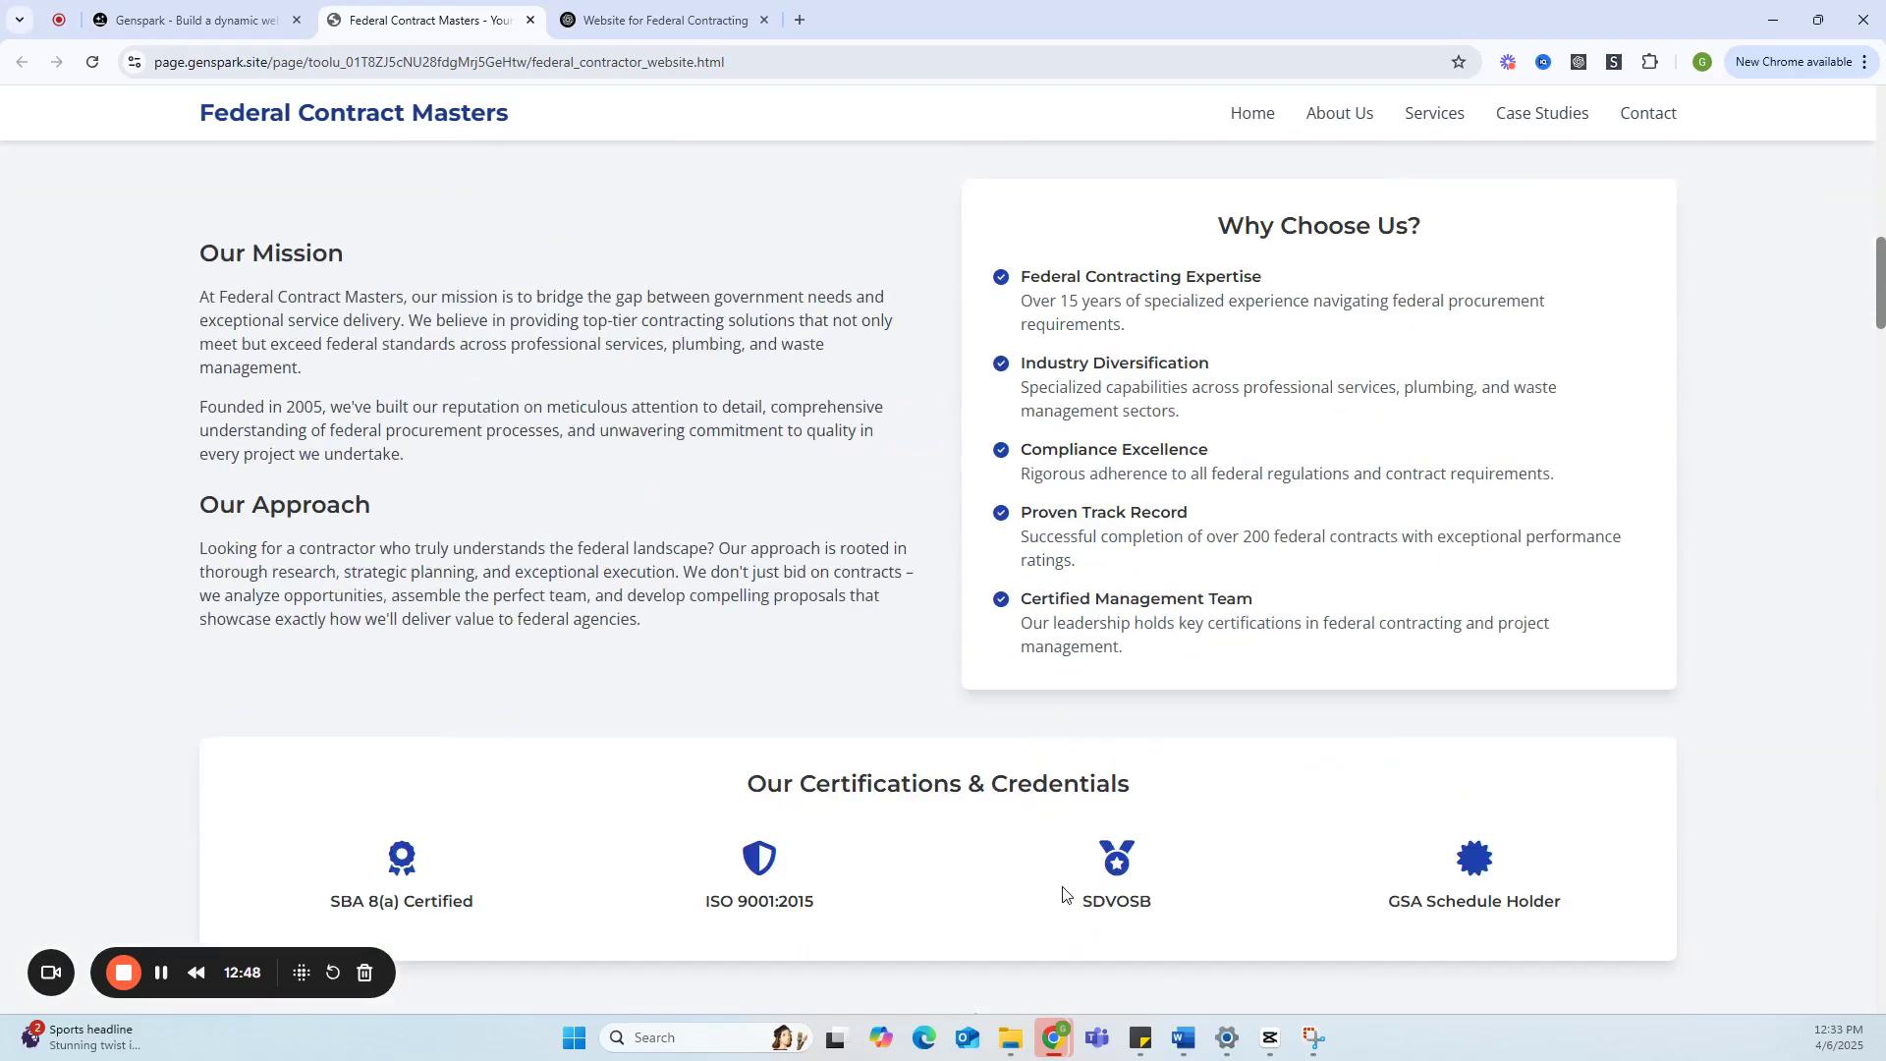
scroll(854, 847, "down", 4)
scroll(856, 884, "up", 18)
scroll(856, 898, "up", 5)
scroll(884, 933, "down", 20)
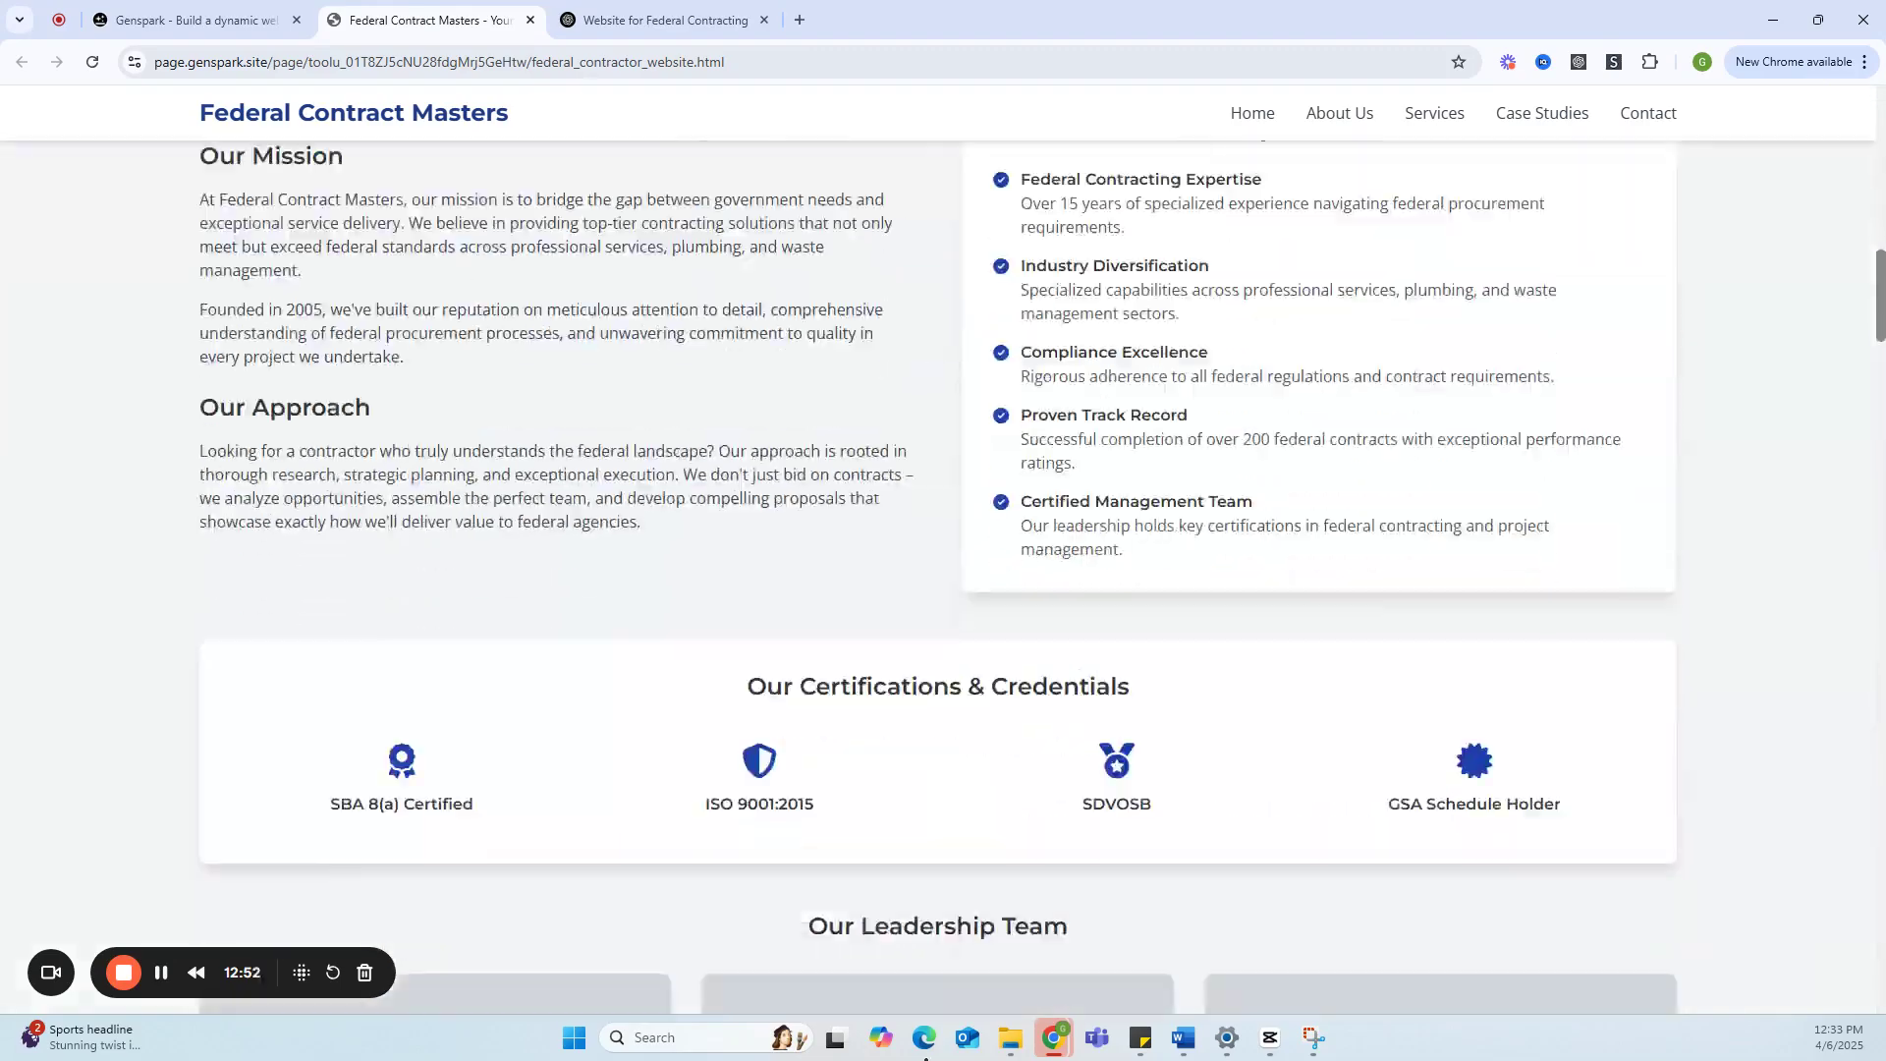
scroll(924, 1056, "down", 20)
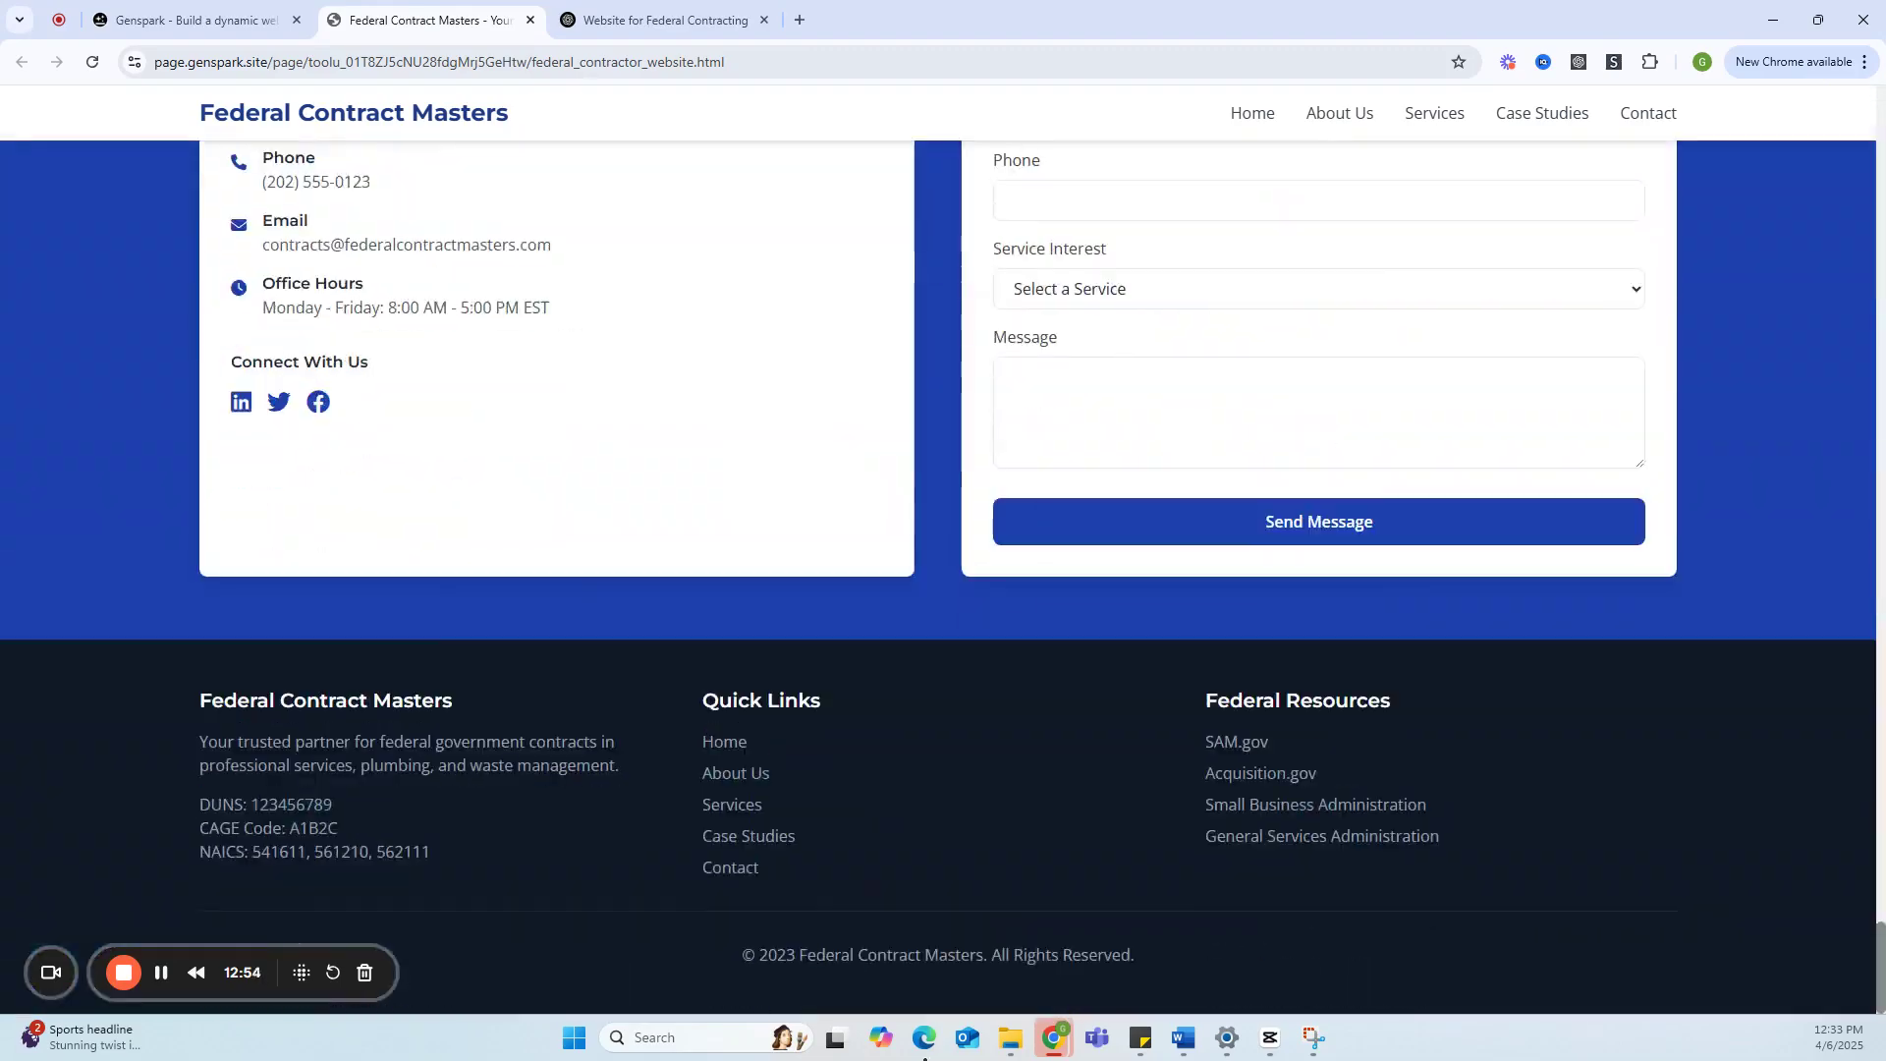
scroll(1187, 527, "up", 15)
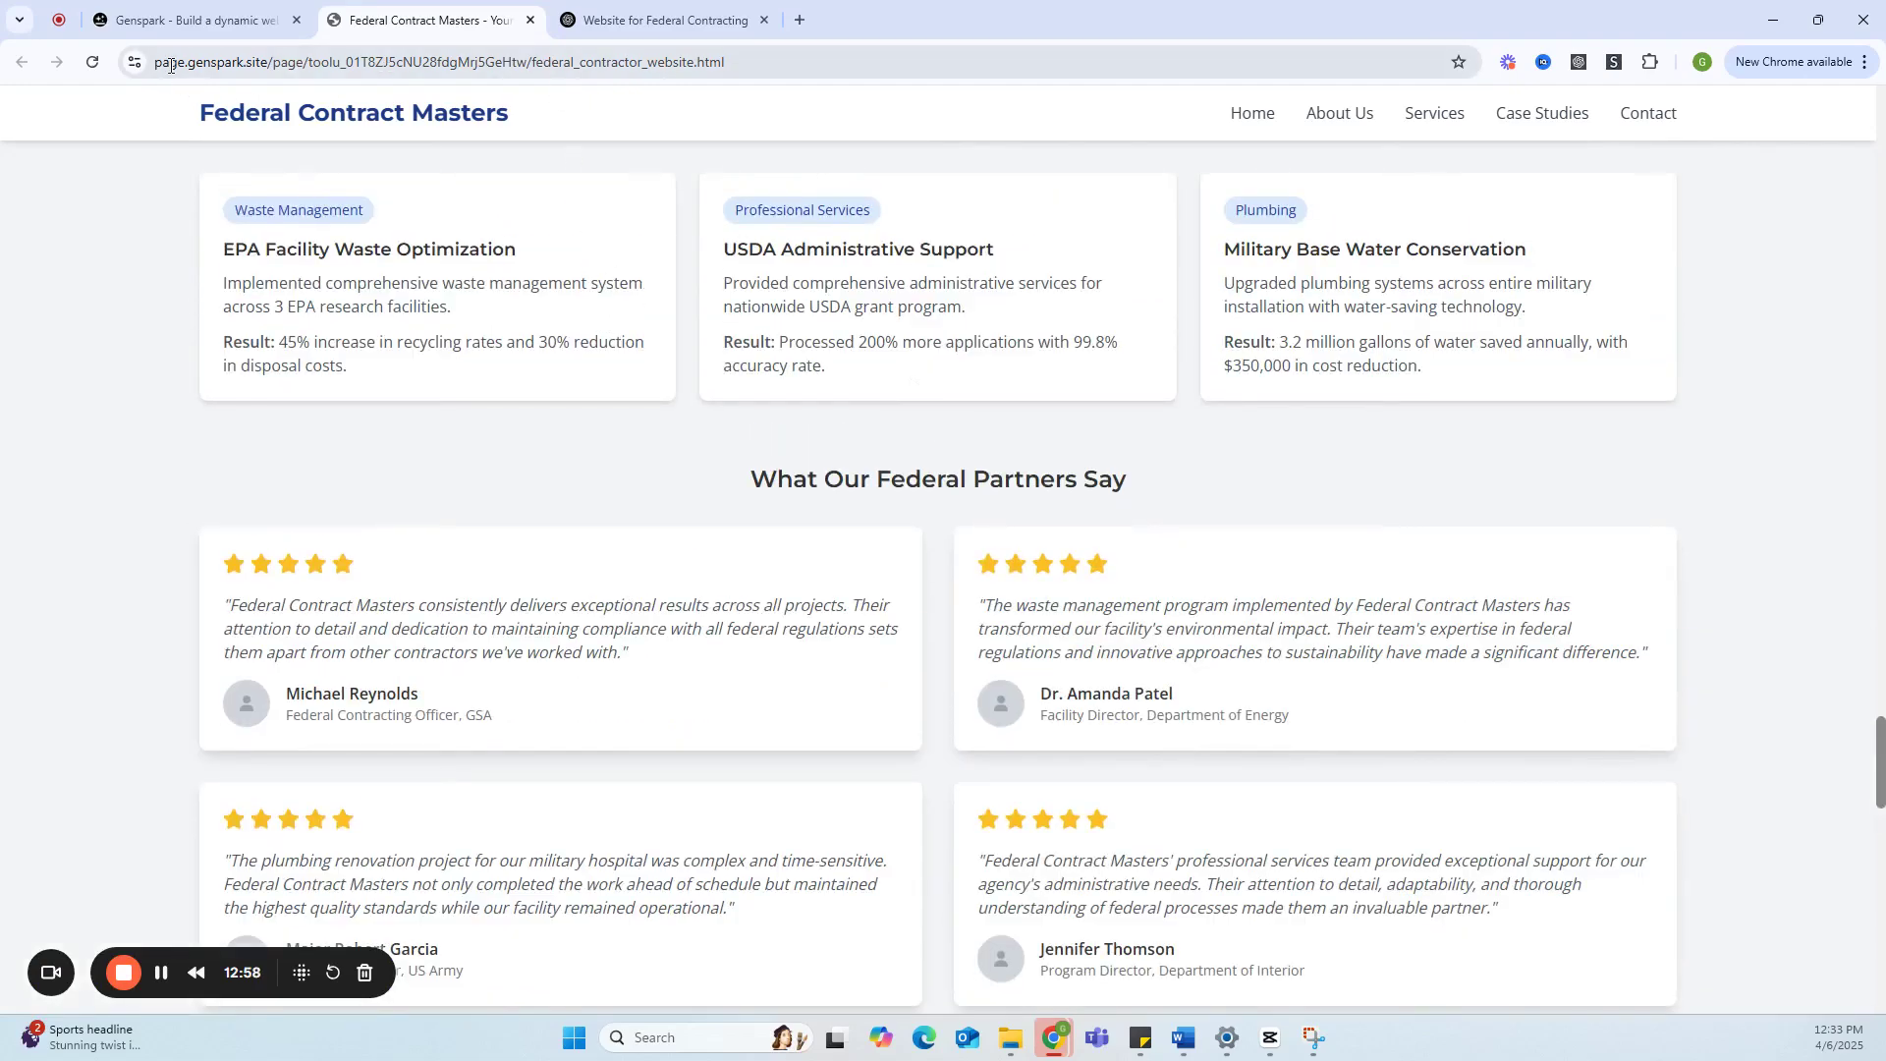
Return to the Genspark chat and scroll through the agent's website summary.
left_click(210, 33)
scroll(536, 523, "up", 8)
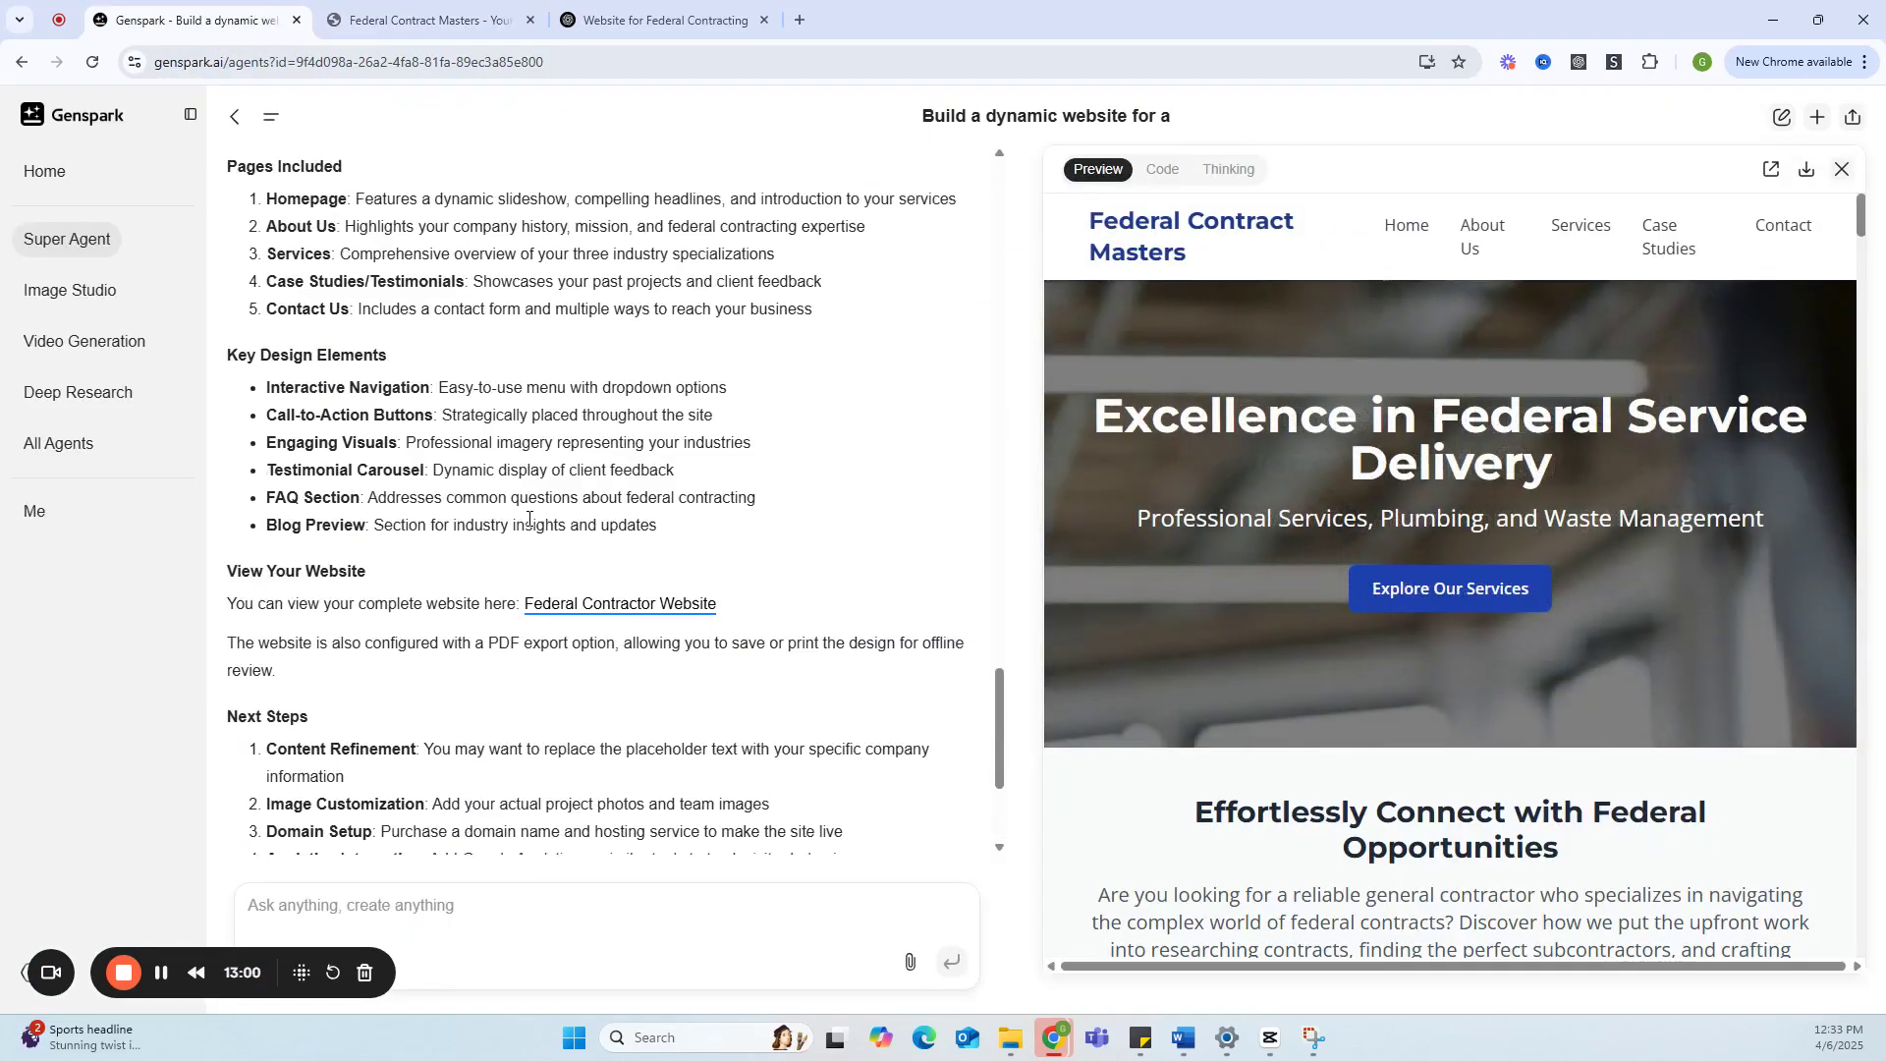
scroll(536, 523, "down", 6)
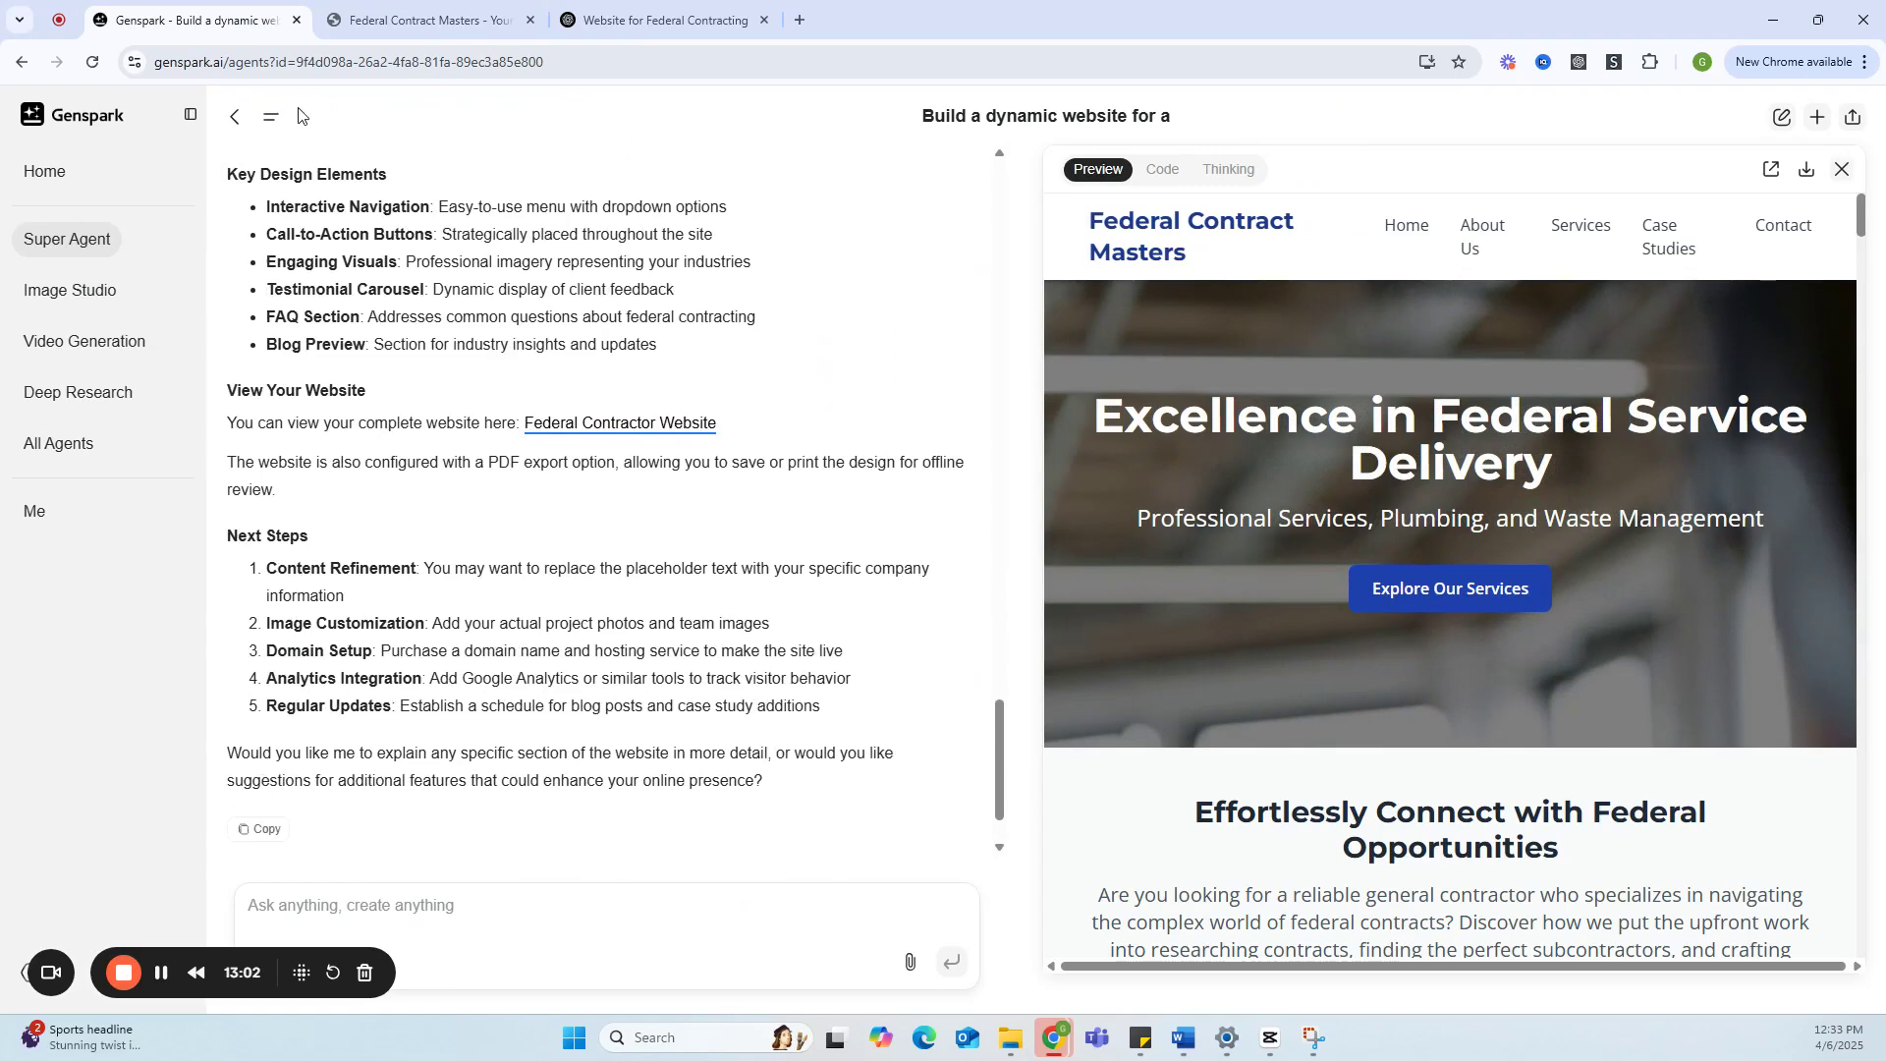